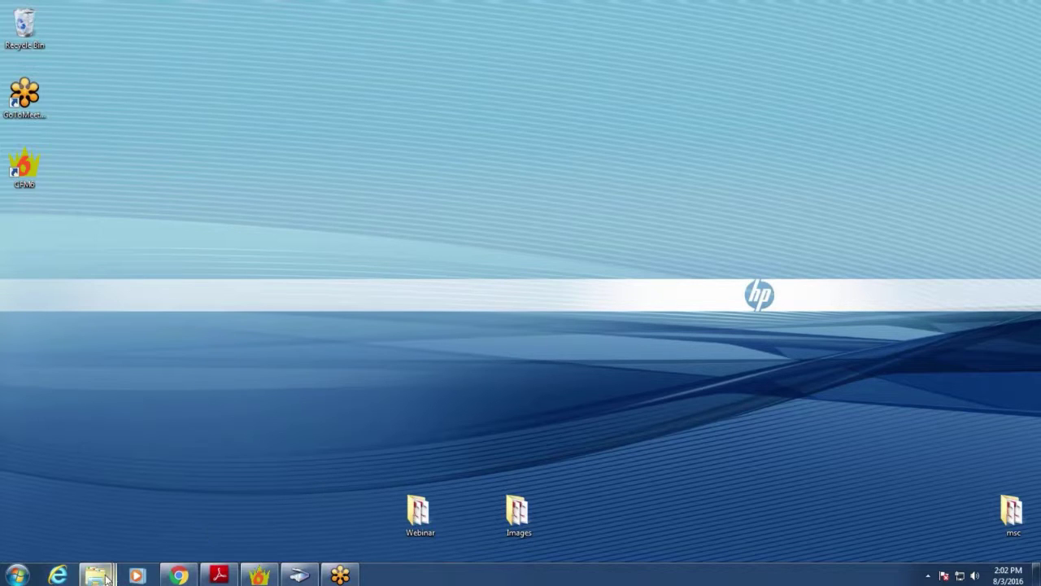
- Open the 1_Imaging and CMCM Compatible Hardware PDF from the Webinar folder
mouse_move(95, 575)
left_click(108, 478)
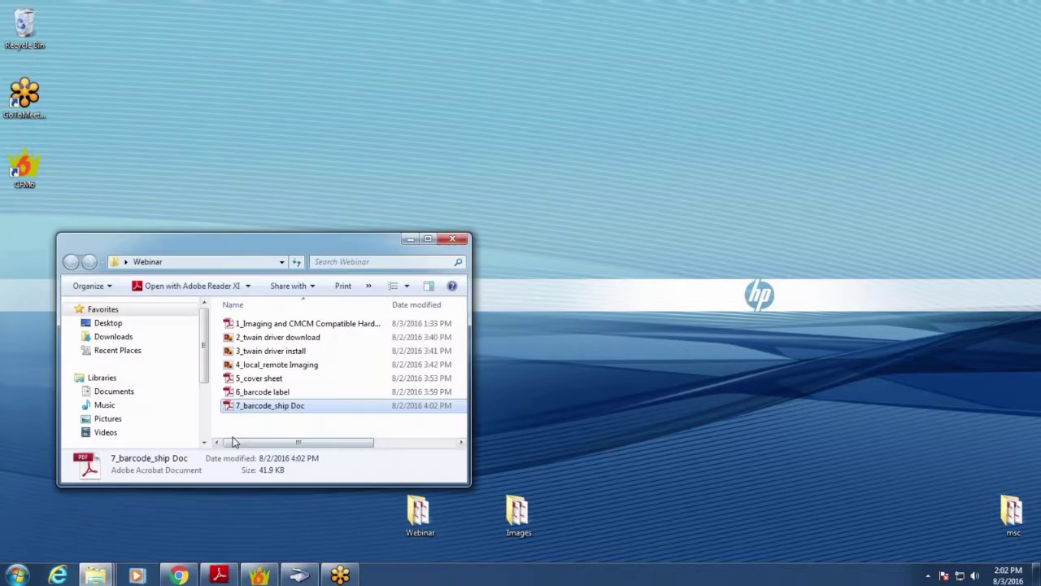
left_click(269, 324)
double_click(269, 326)
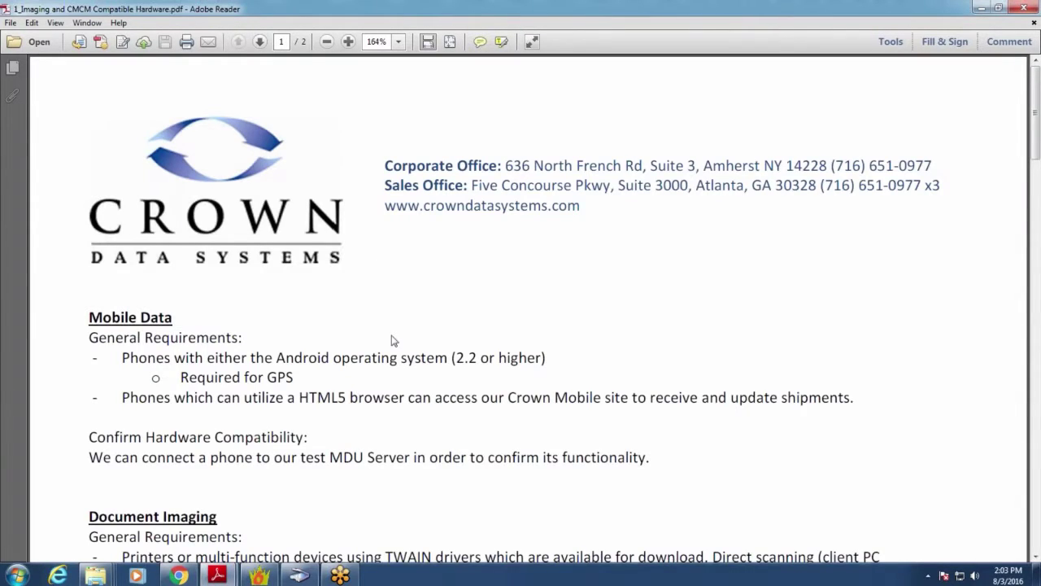
- Review the Mobile Data and Document Imaging requirements, including compatible and incompatible scanner models and the manufacturers that use Virtual TWAIN
scroll(393, 335, "down", 2)
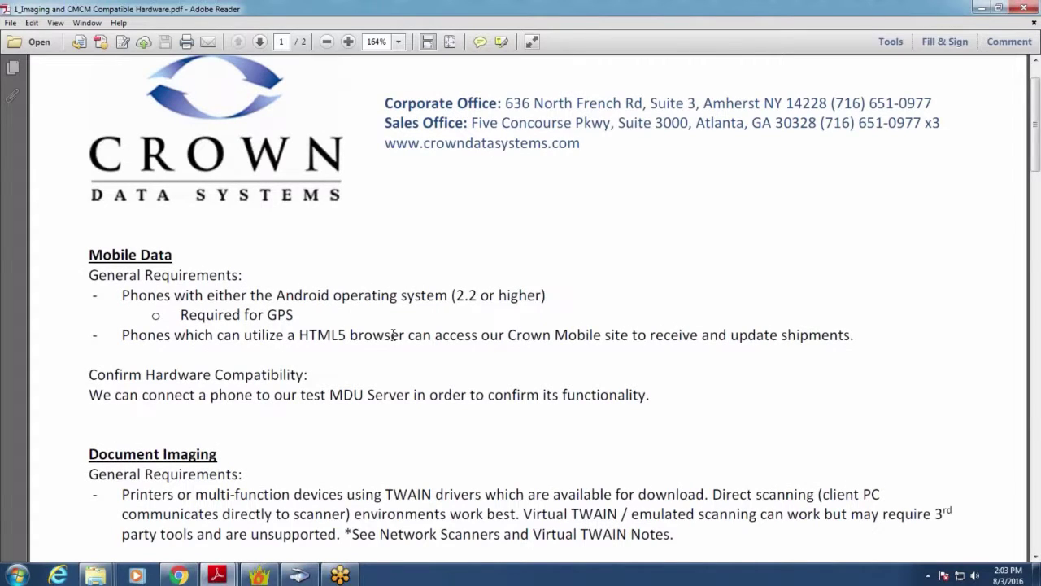
scroll(395, 342, "down", 3)
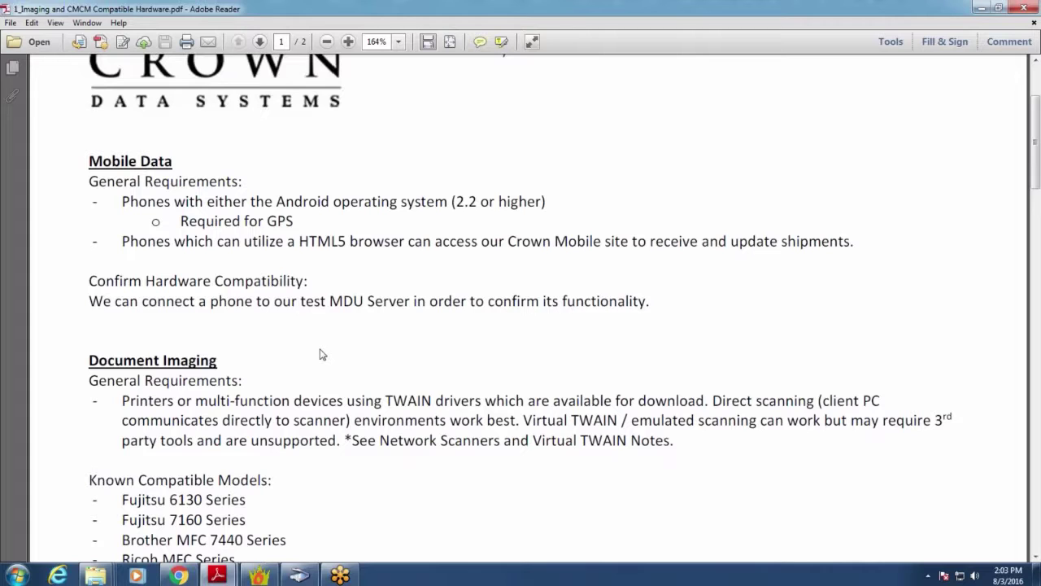
scroll(313, 361, "down", 3)
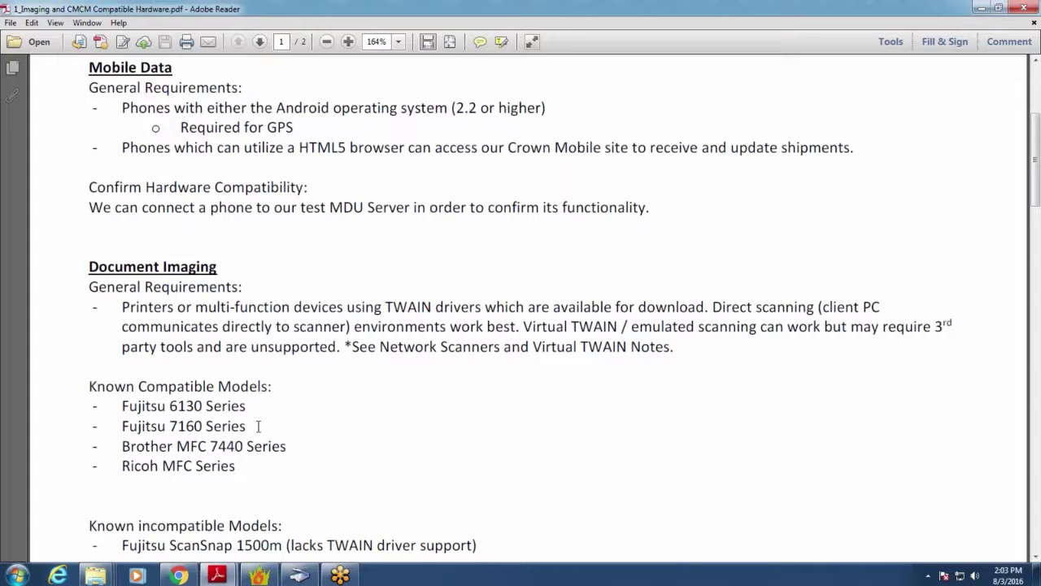
left_click_drag(288, 446, 133, 448)
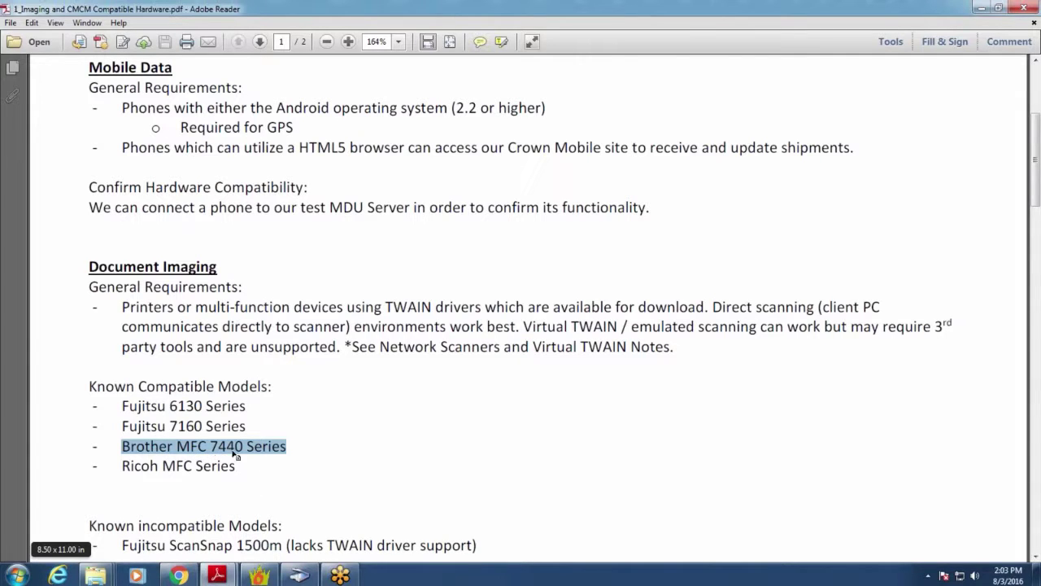
left_click(320, 441)
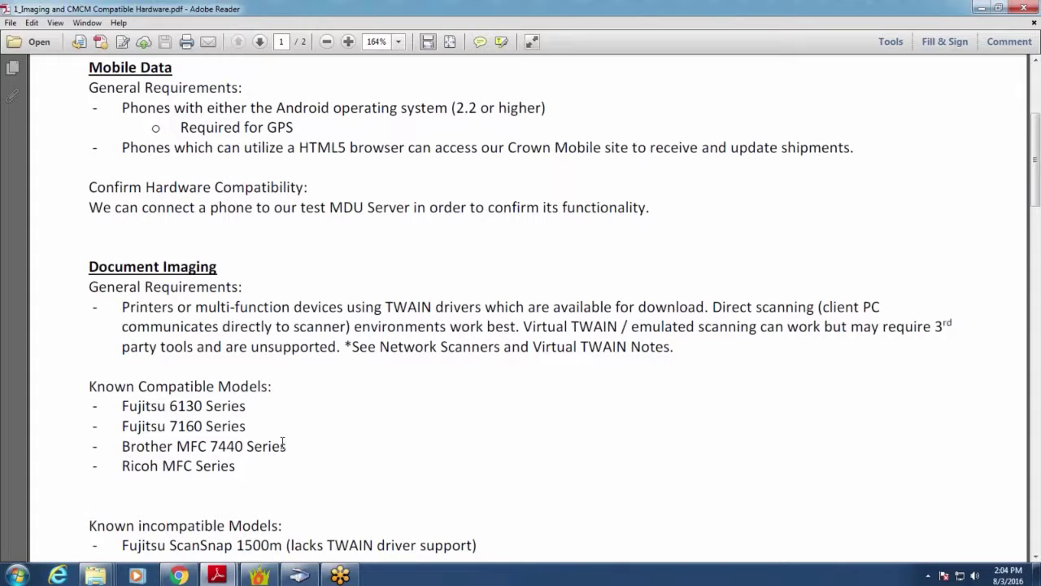
left_click(349, 576)
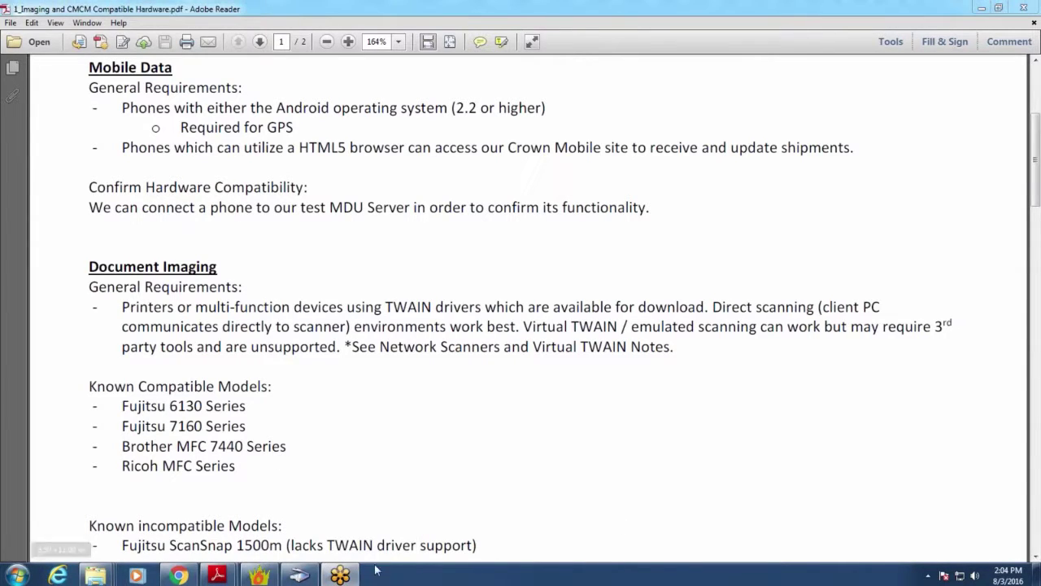
left_click(391, 481)
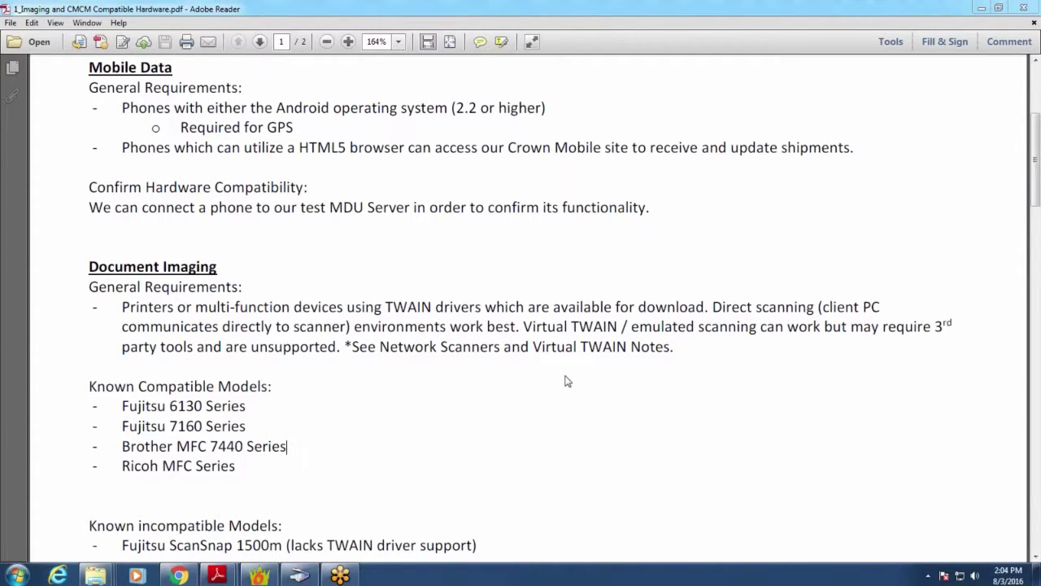
scroll(539, 400, "down", 3)
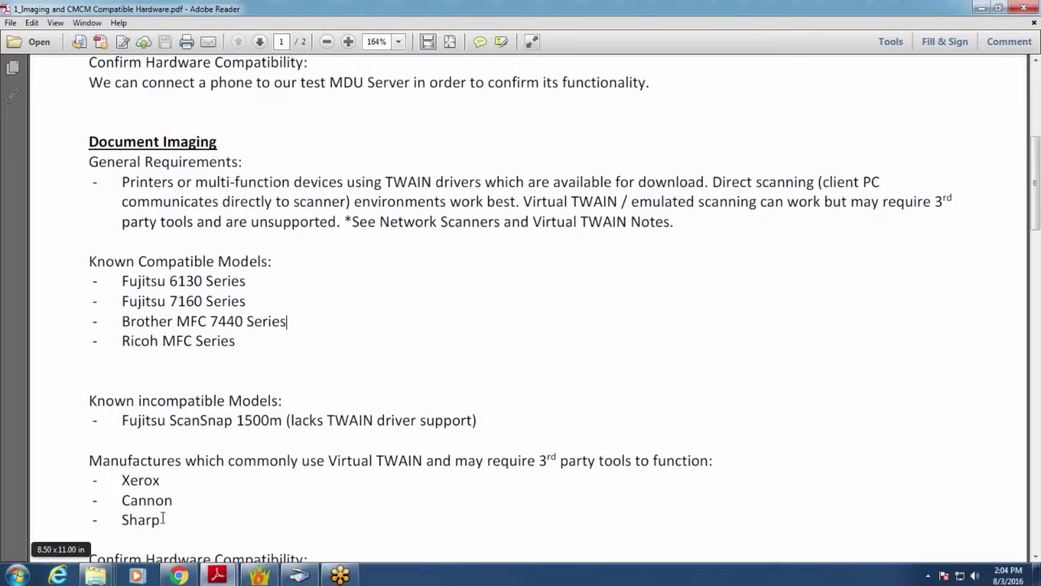
left_click(162, 519)
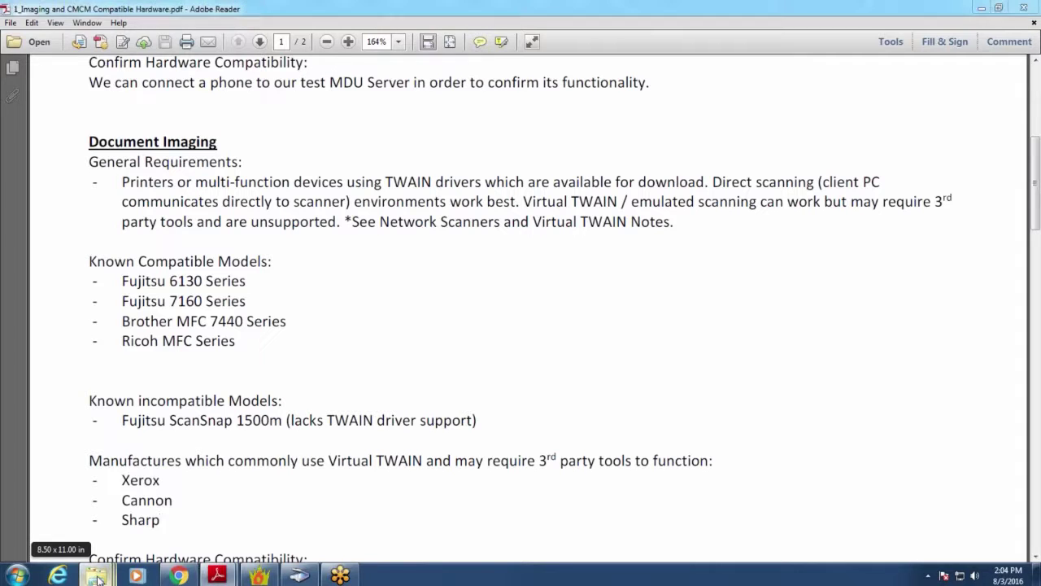
- View the 2_twain driver download, 3_twain driver install and 4_local_remote Imaging pictures from the Webinar folder, and close the viewer
mouse_move(102, 578)
left_click(85, 506)
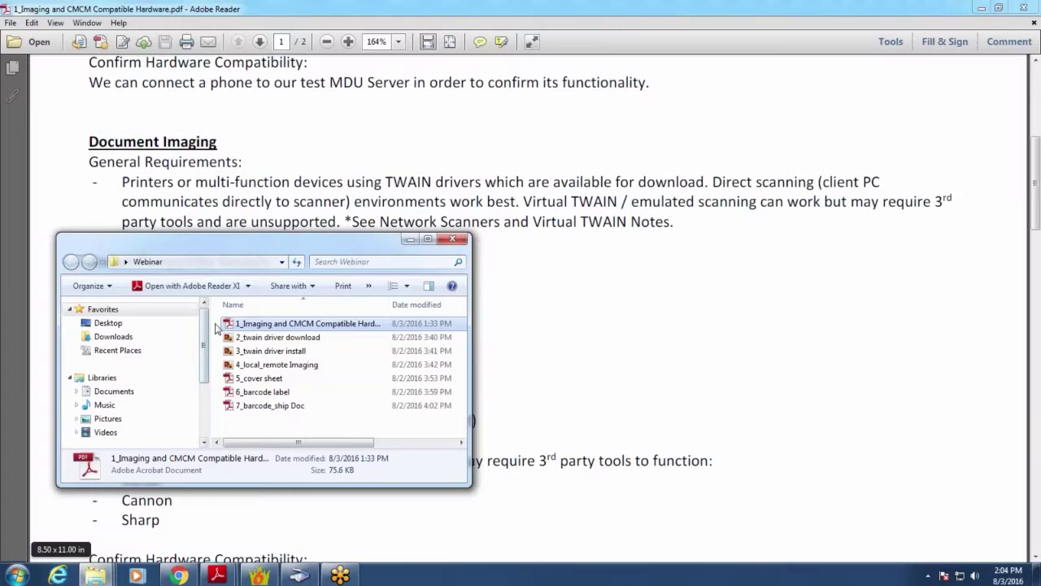
double_click(257, 340)
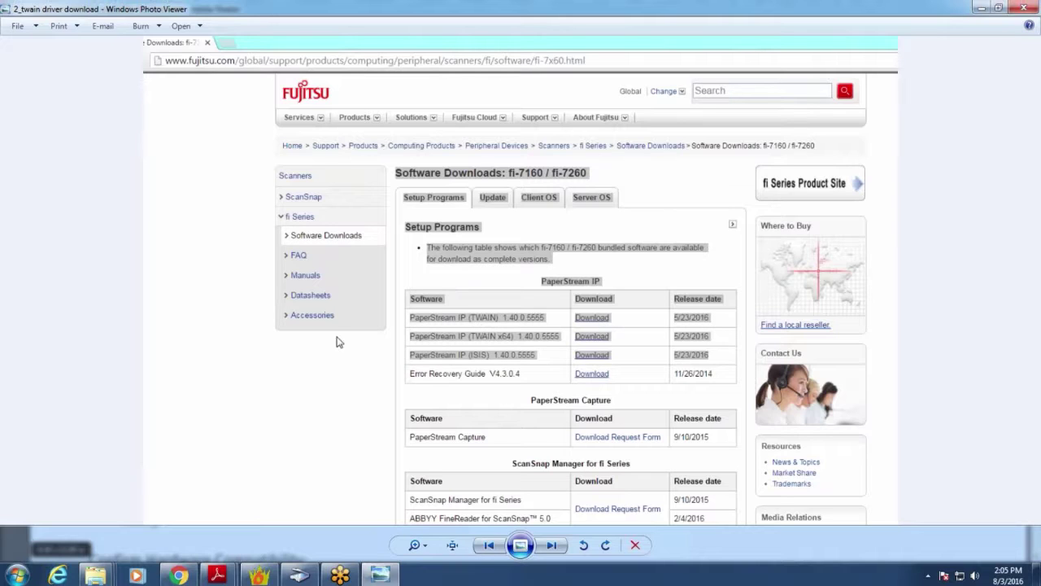
left_click(558, 550)
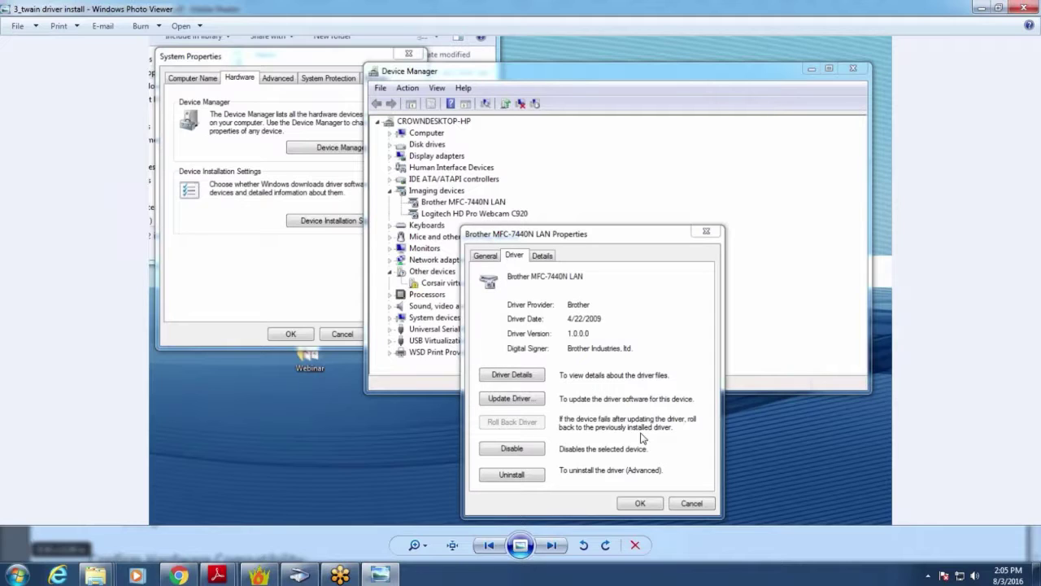
left_click(553, 545)
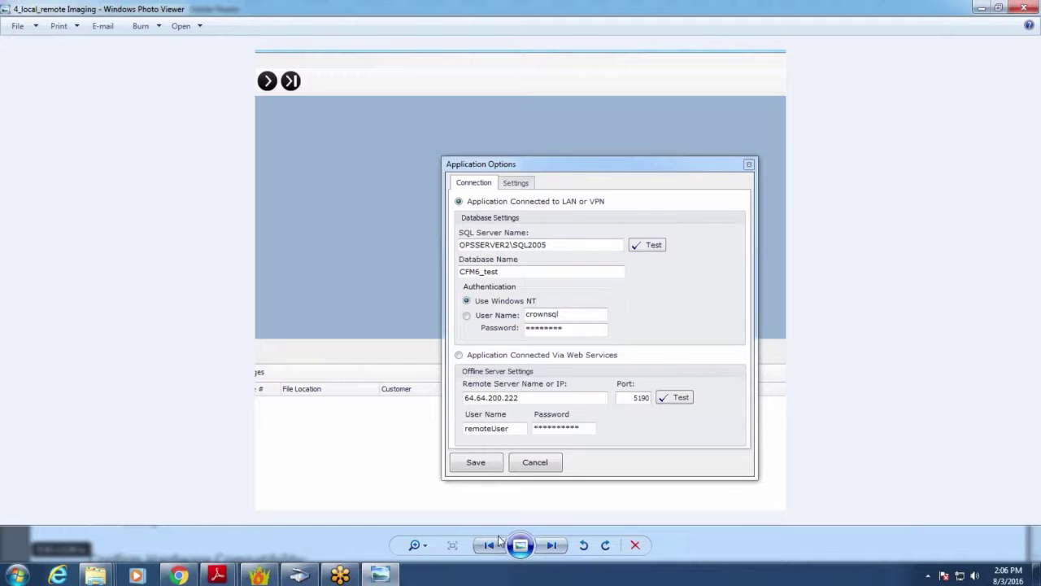
left_click(1023, 8)
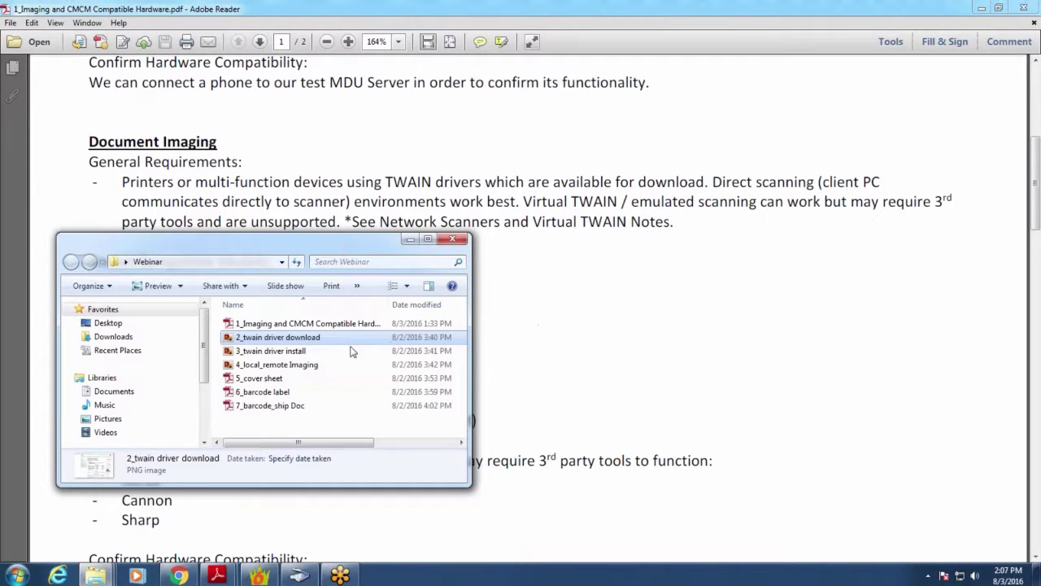
- Open the 5_cover sheet PDF from the Webinar folder, examine it at 100% zoom, and close it
double_click(309, 379)
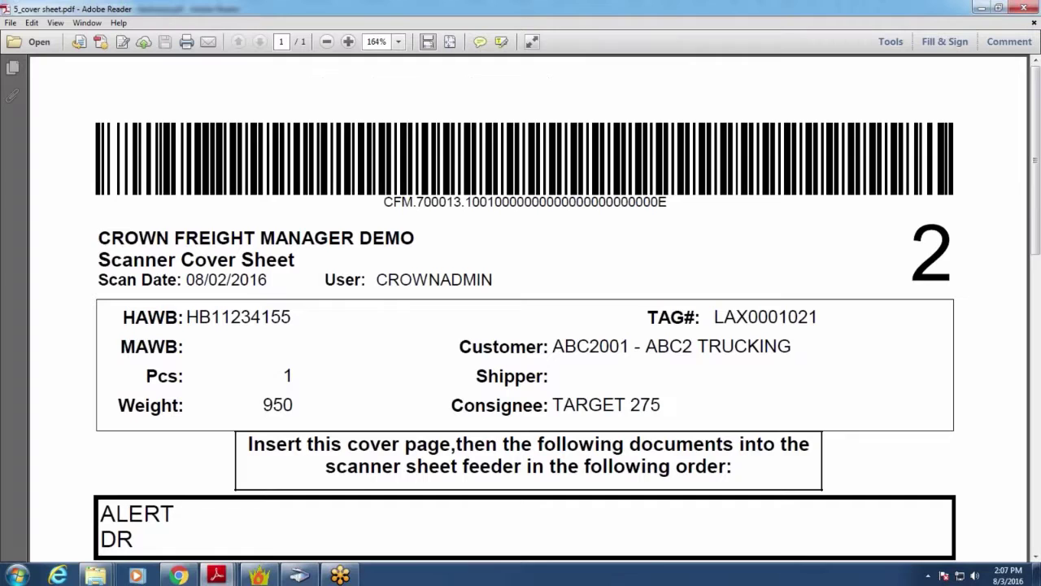
left_click(327, 41)
left_click(327, 42)
left_click(327, 42)
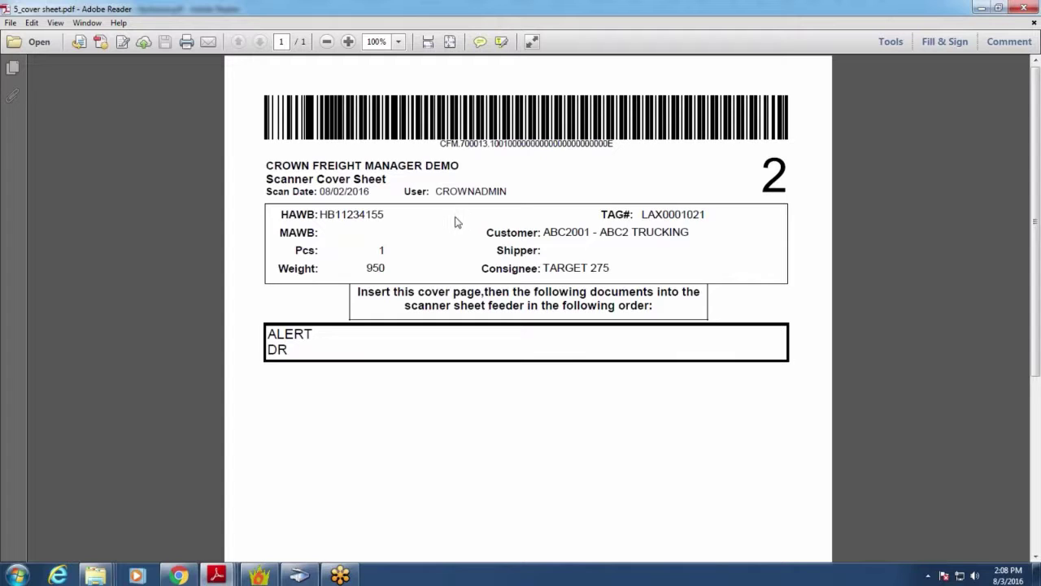
left_click(1018, 7)
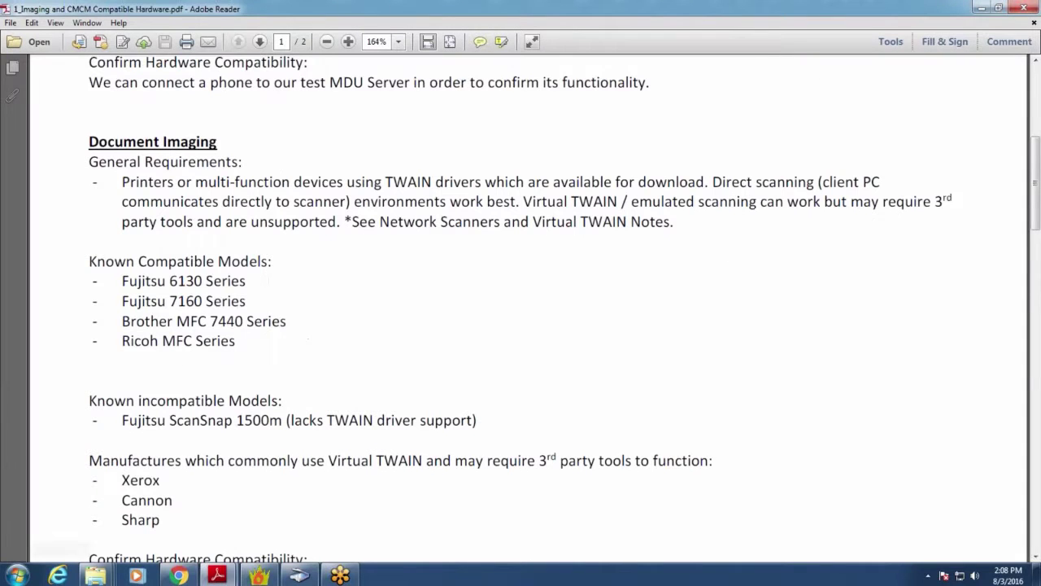
- Open the 6_barcode label PDF from the Webinar folder, examine the barcode sticker on the delivery order at 100% zoom, and close it
mouse_move(95, 575)
left_click(106, 502)
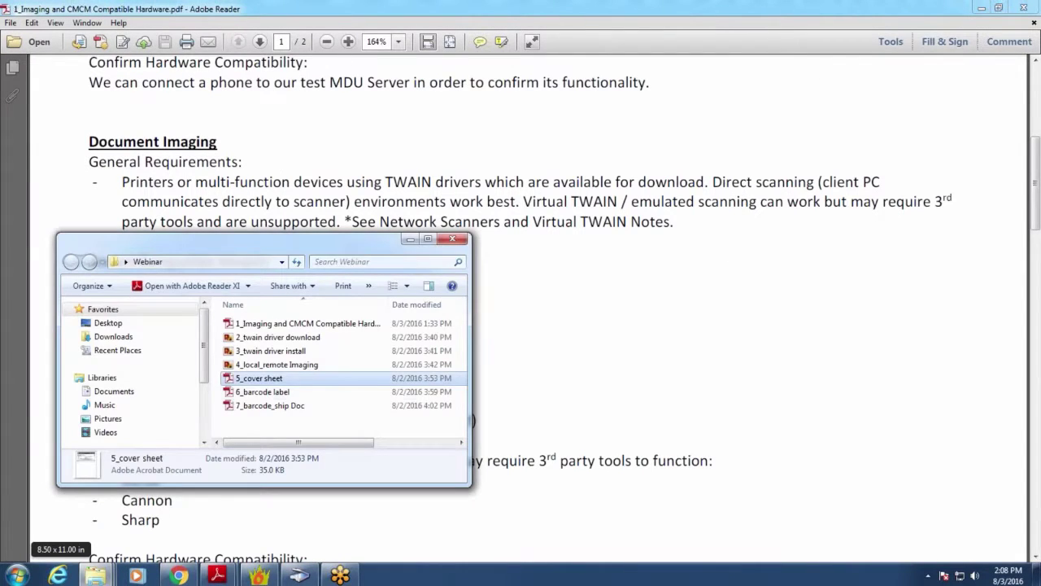
double_click(254, 391)
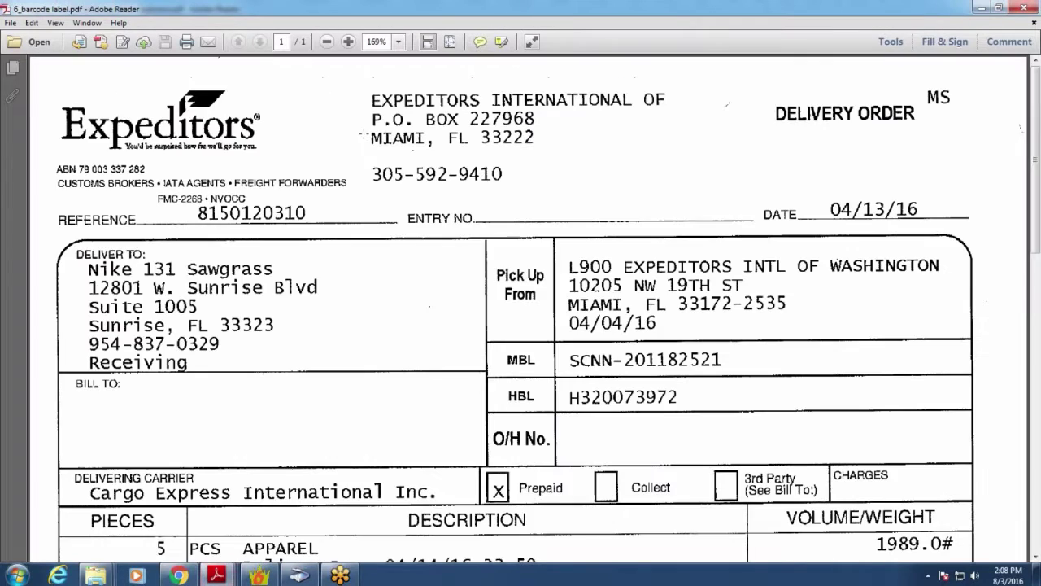
left_click(324, 44)
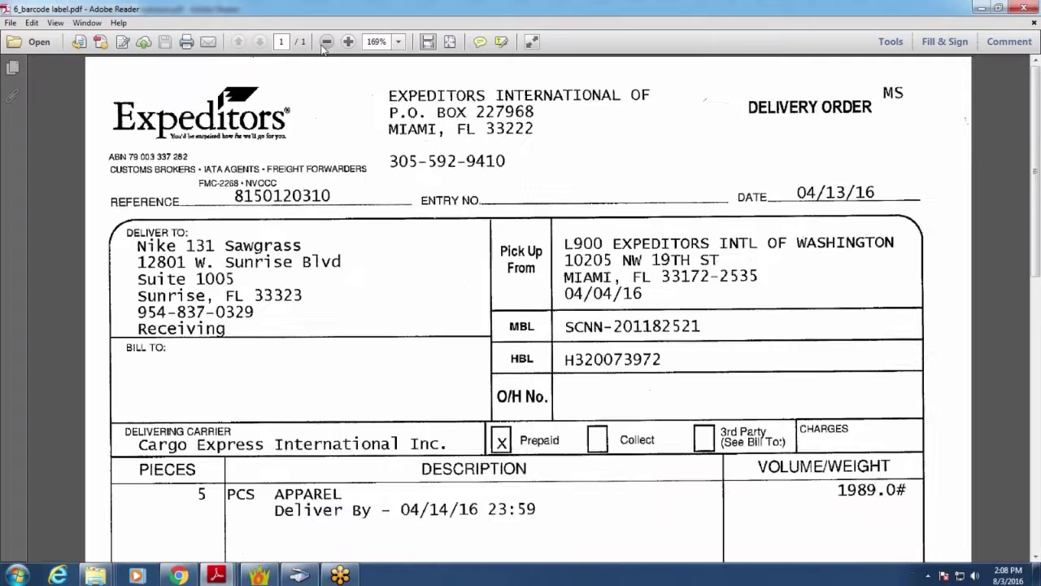
left_click(324, 44)
left_click(324, 44)
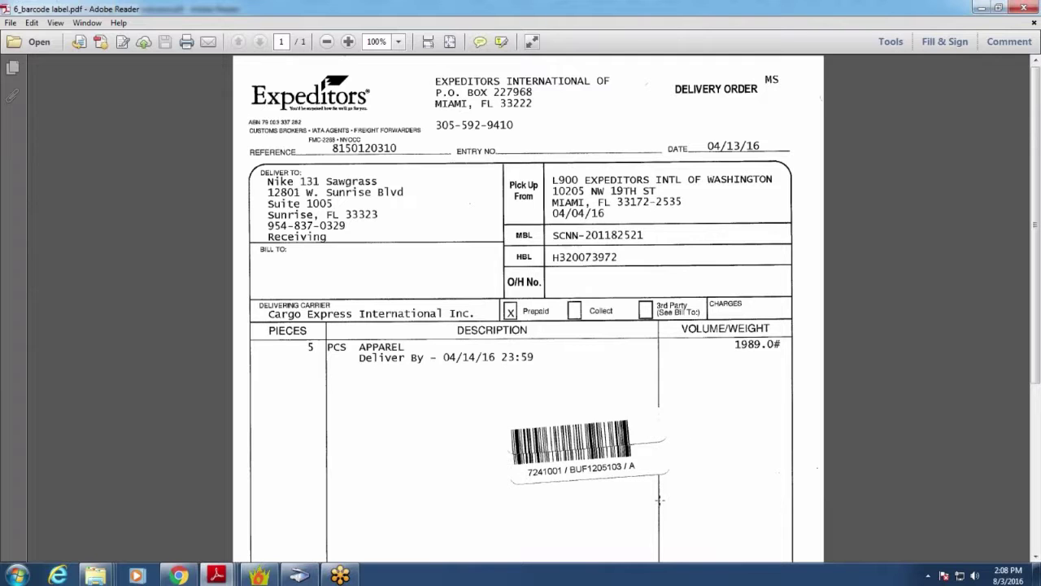
scroll(686, 470, "down", 3)
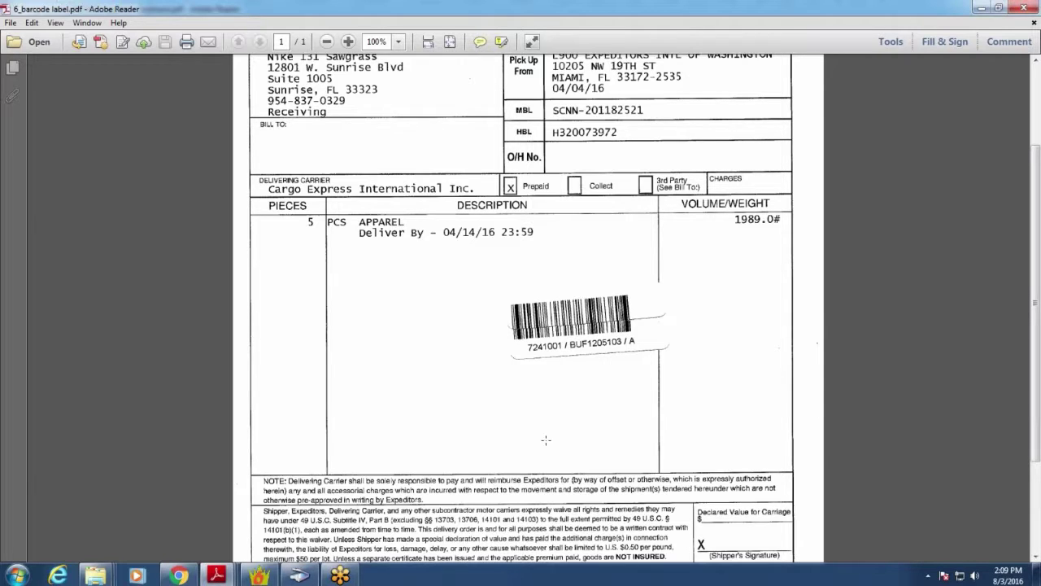
left_click(1037, 10)
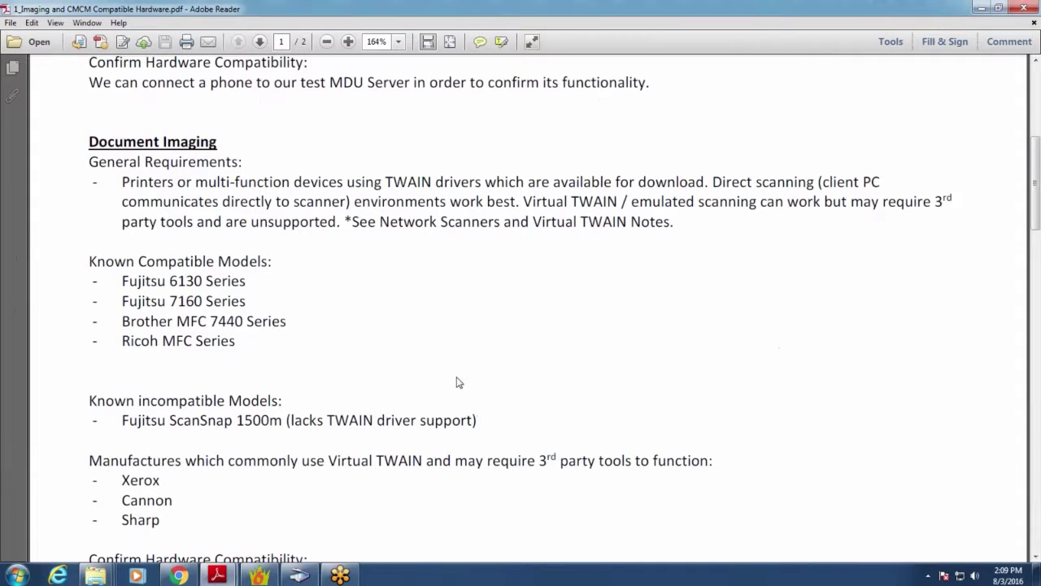
- Open the 7_barcode_ship Doc PDF from the Webinar folder, examine its printed barcode at 100% zoom, and minimize it
mouse_move(95, 575)
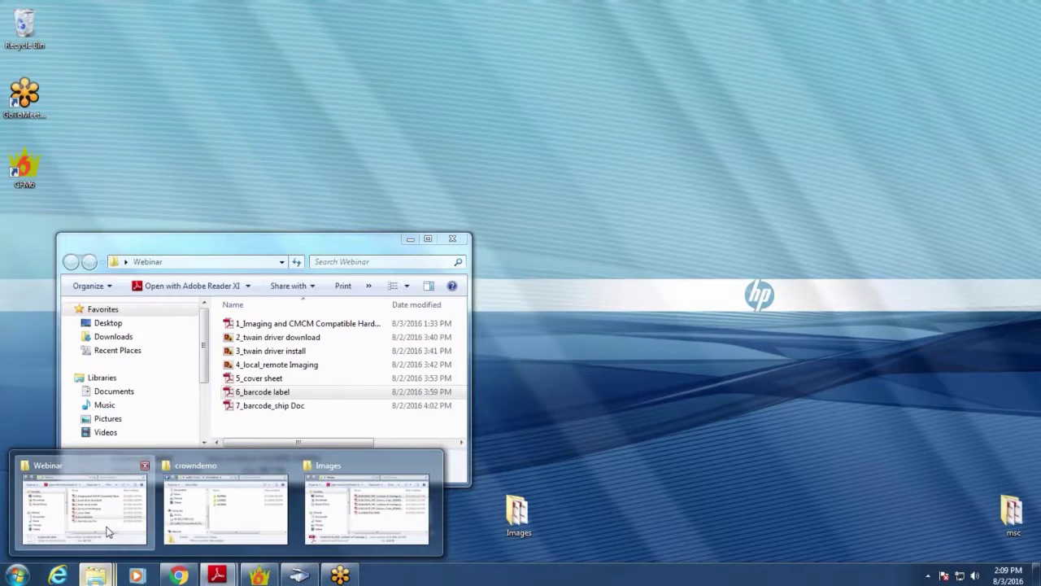
left_click(107, 531)
double_click(269, 405)
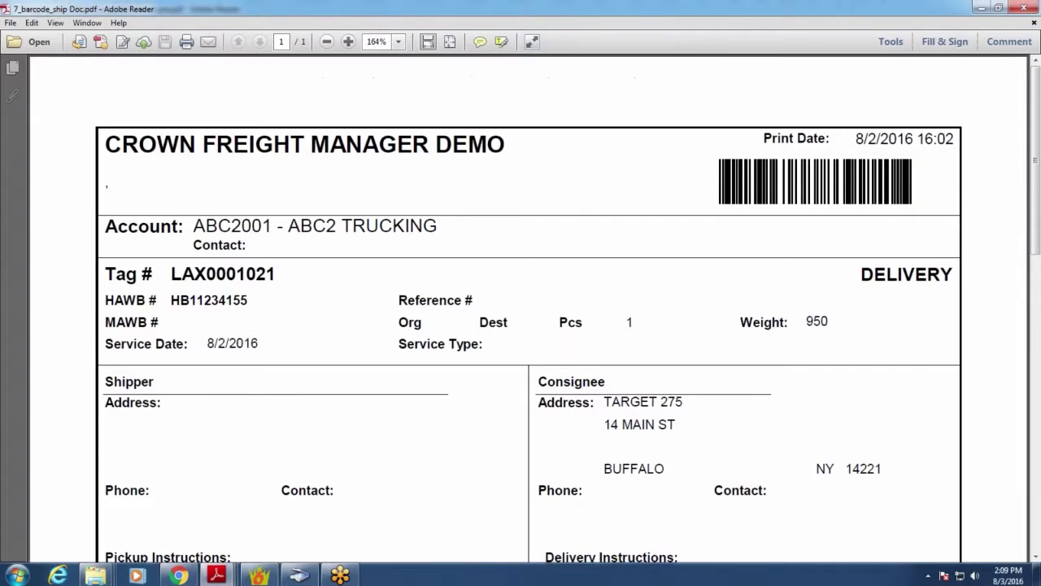
left_click(326, 41)
left_click(327, 42)
left_click(327, 42)
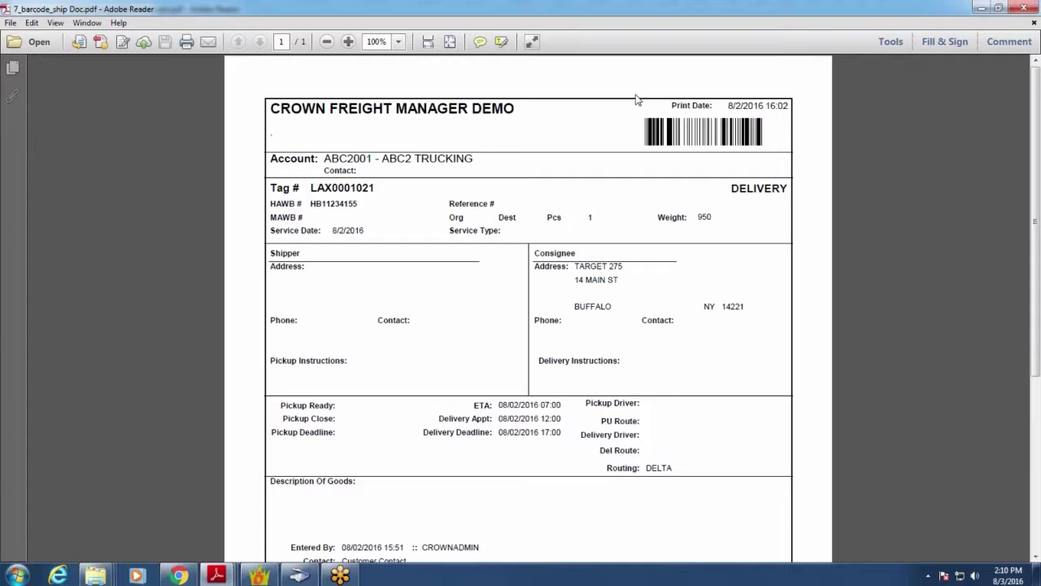
left_click(981, 8)
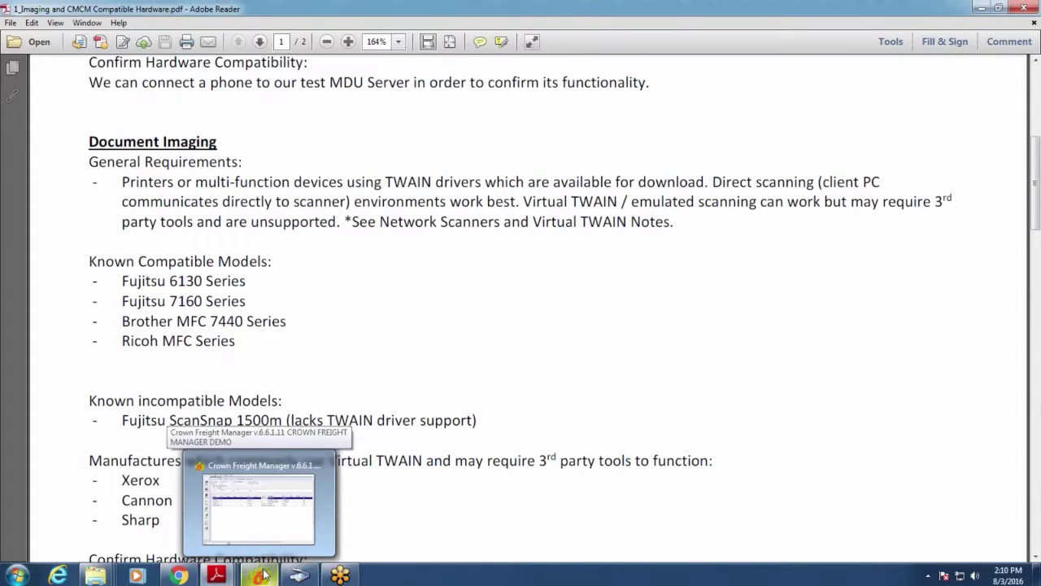
- Switch to Crown Freight Manager and open the imaging settings of the Company Setup
left_click(261, 575)
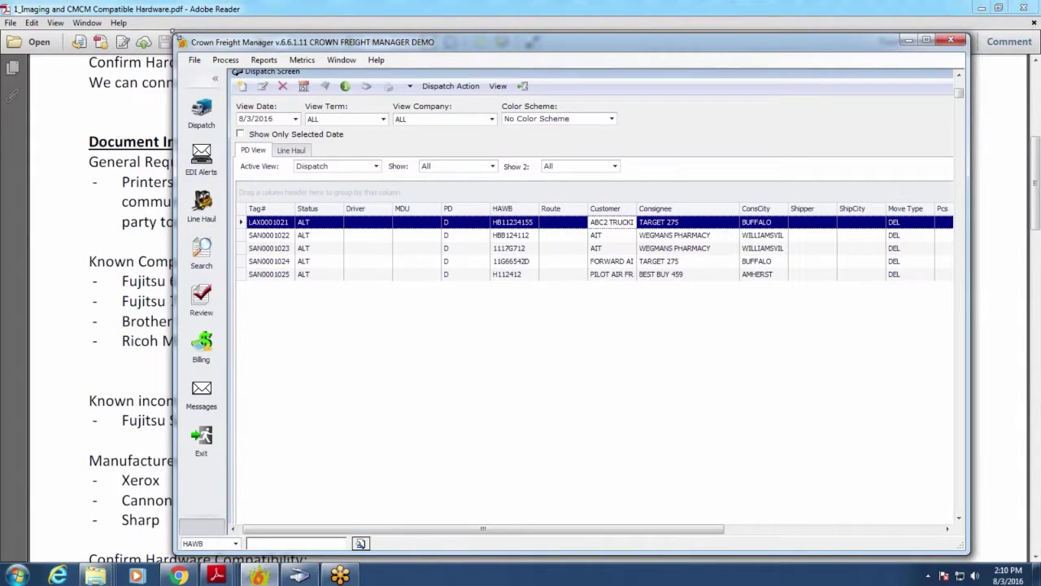
left_click_drag(174, 36, 76, 19)
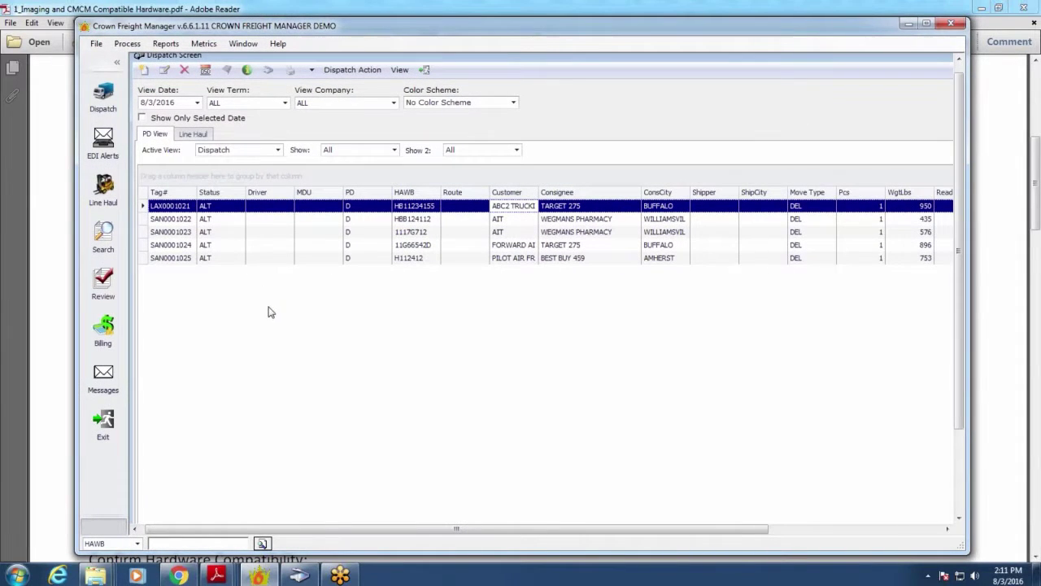
left_click(96, 45)
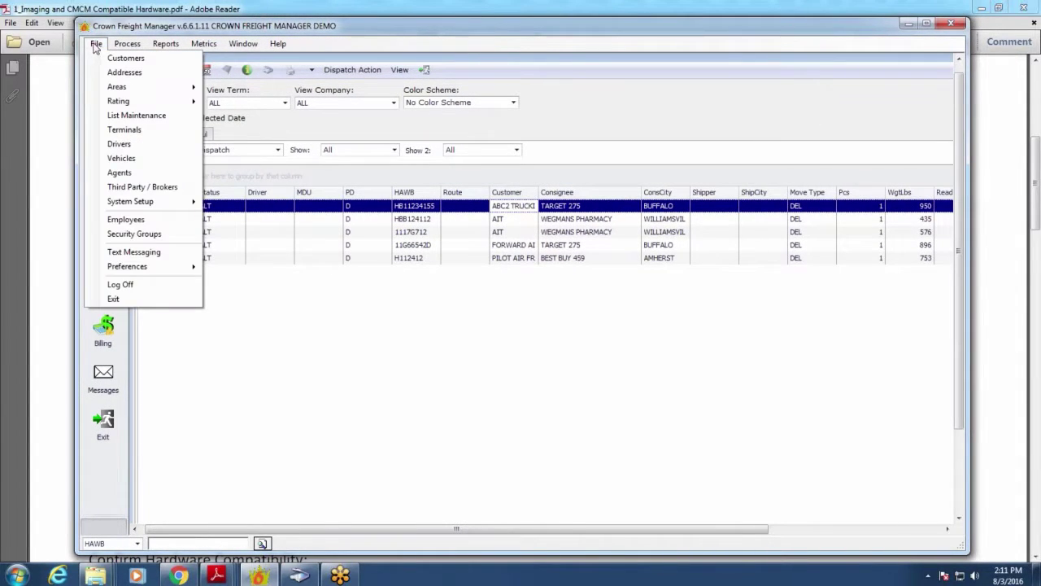
mouse_move(183, 203)
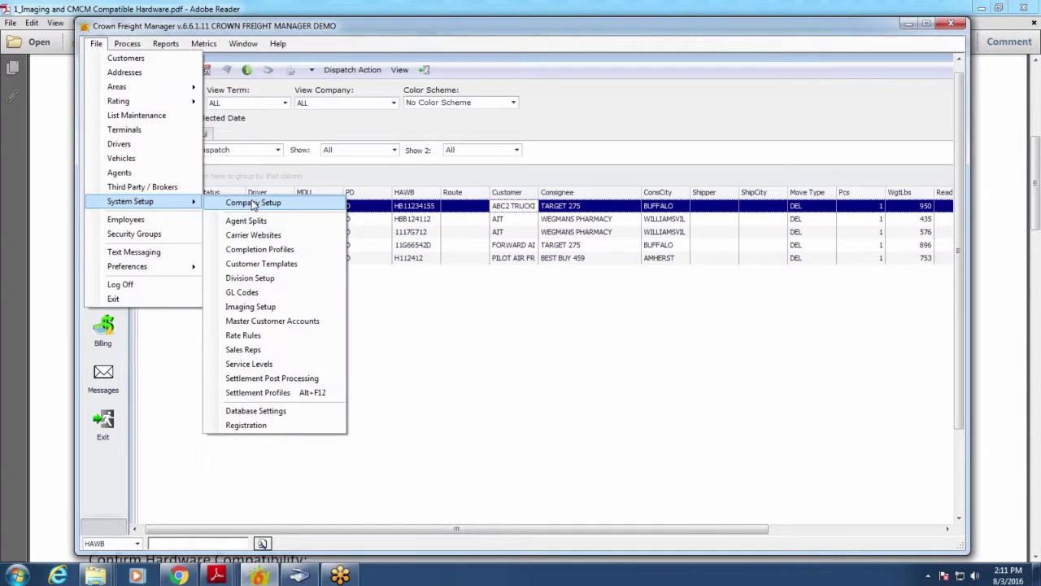
left_click(253, 204)
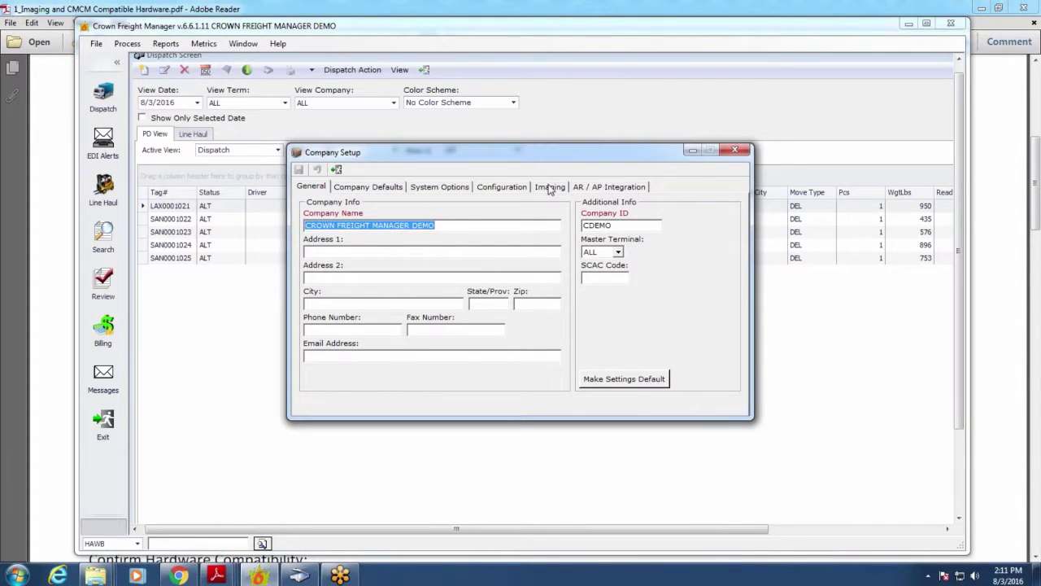
left_click(550, 188)
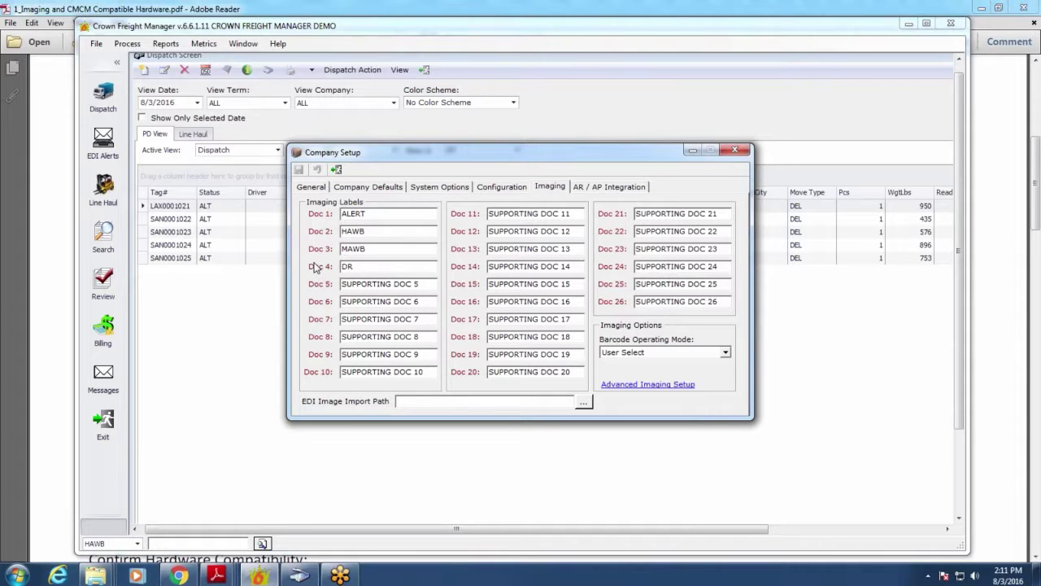
- Review the Doc 1 and Doc 3 imaging labels and the advanced imaging setup's document list, and close the list without saving
left_click(403, 215)
left_click(395, 252)
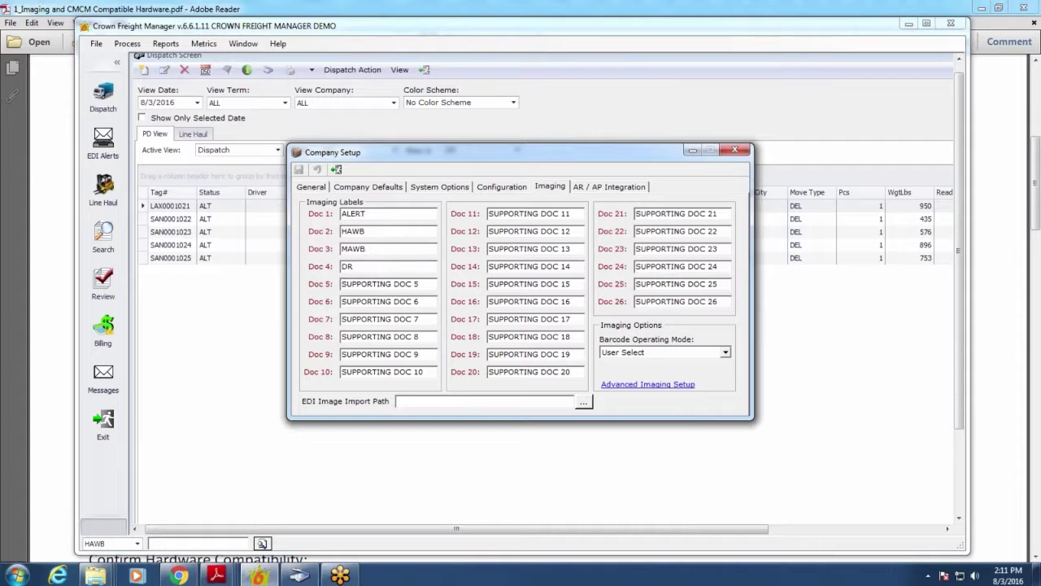
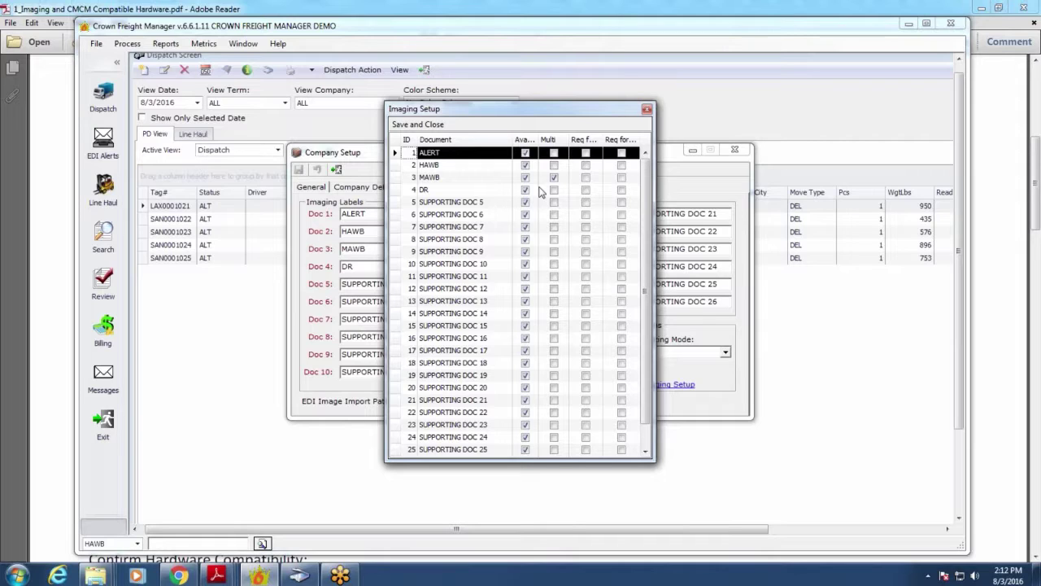
left_click(647, 109)
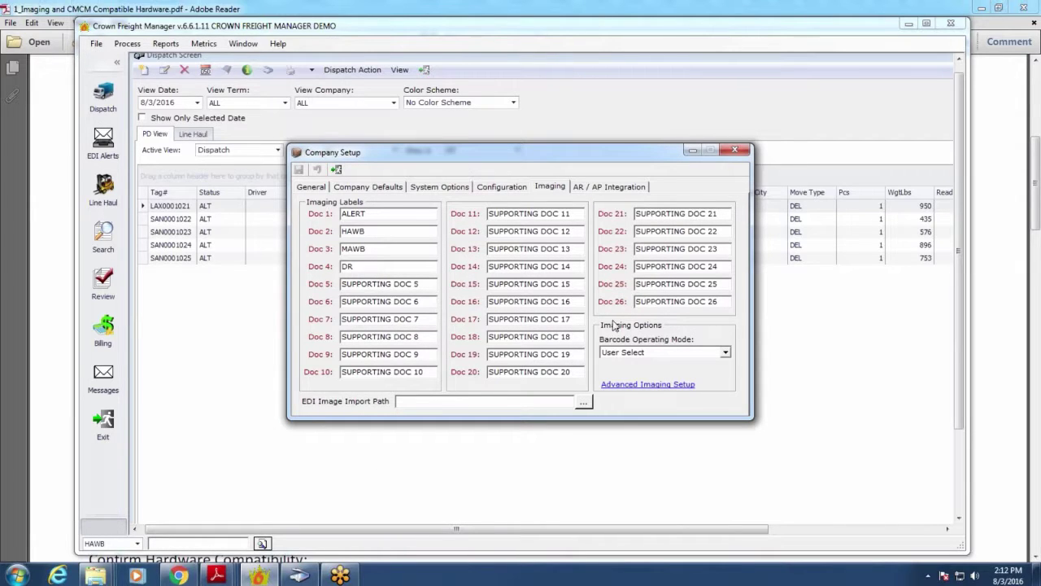
- Reopen the advanced imaging setup, enlarge it to read the Req for Billing and Req for Dispatch columns, and close it and Company Setup
left_click(662, 387)
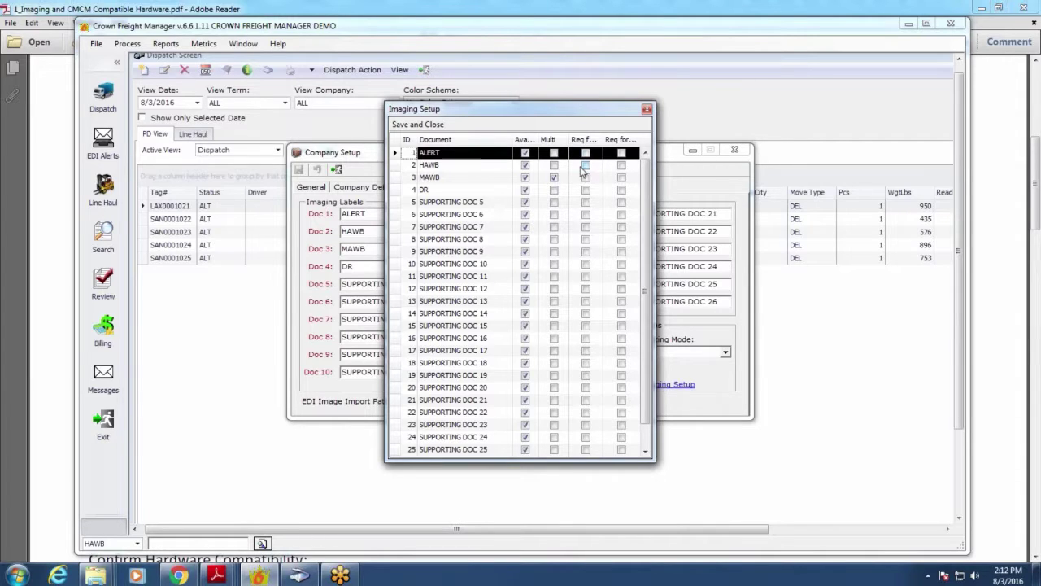
left_click_drag(600, 139, 606, 139)
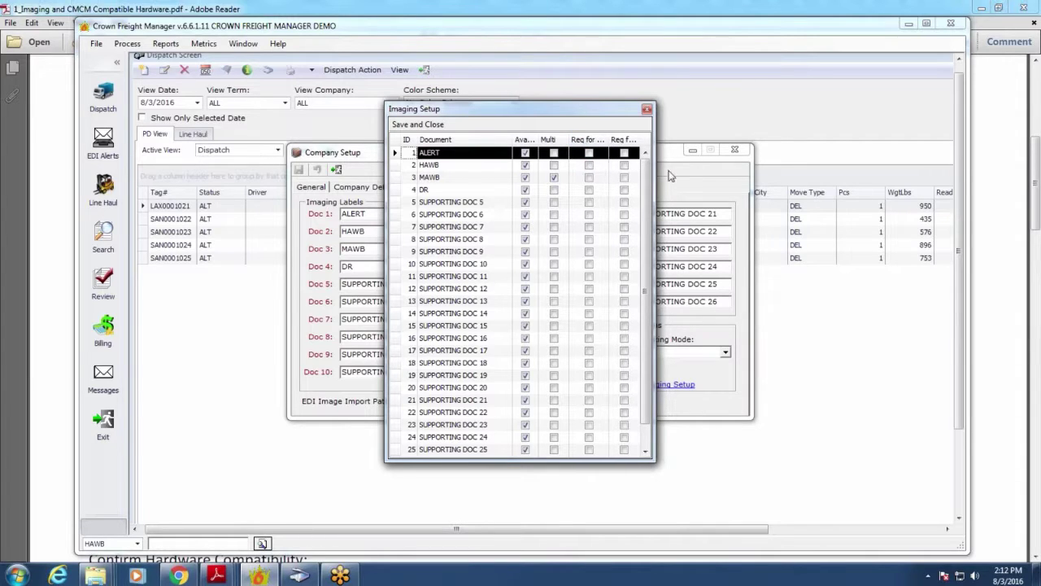
left_click_drag(652, 167, 893, 202)
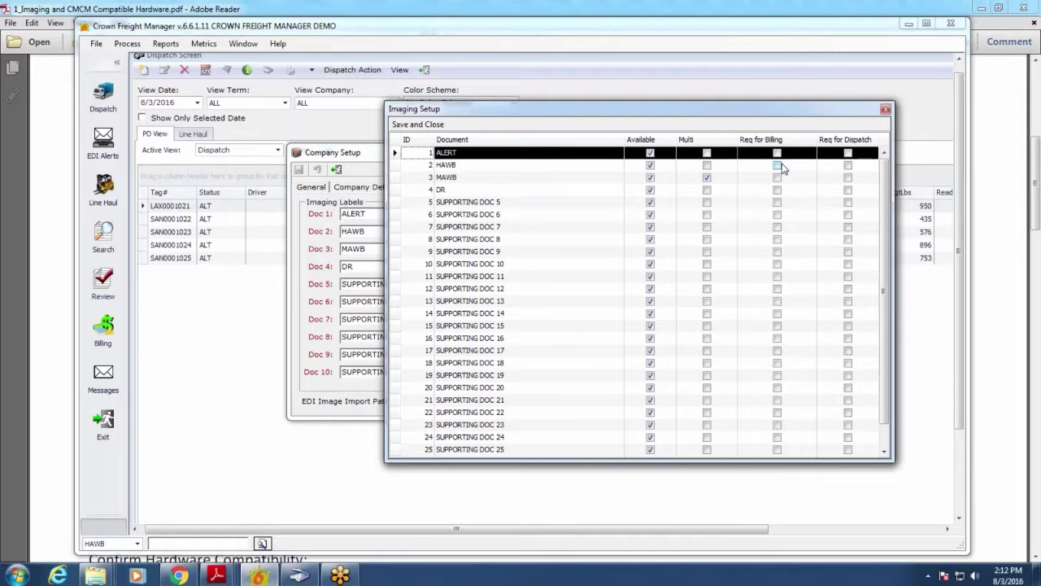
left_click(885, 110)
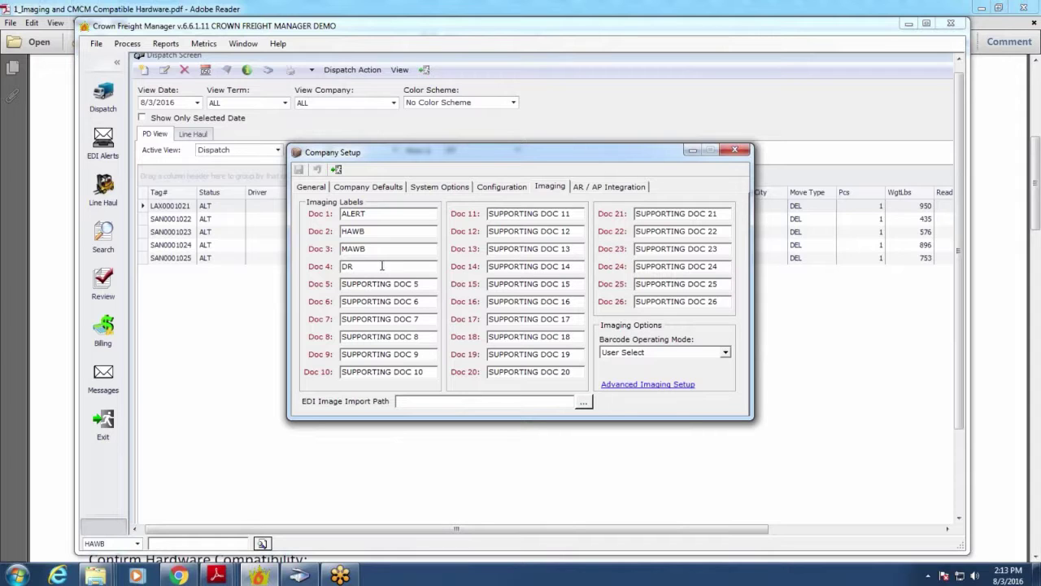
left_click(734, 150)
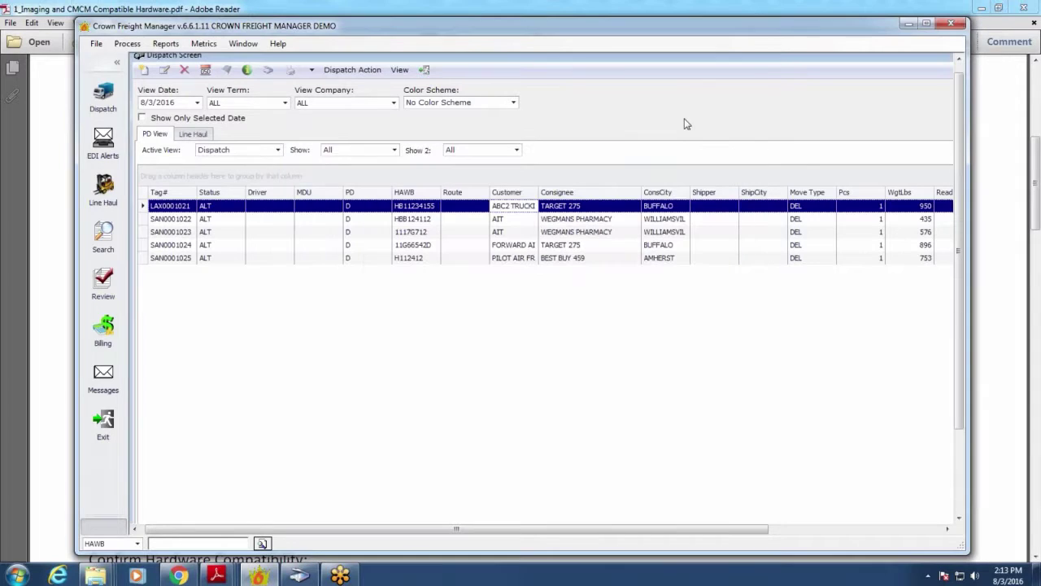
- Open Customer Maintenance and show the communication and imaging options of ABC2 TRUCKING
left_click(97, 44)
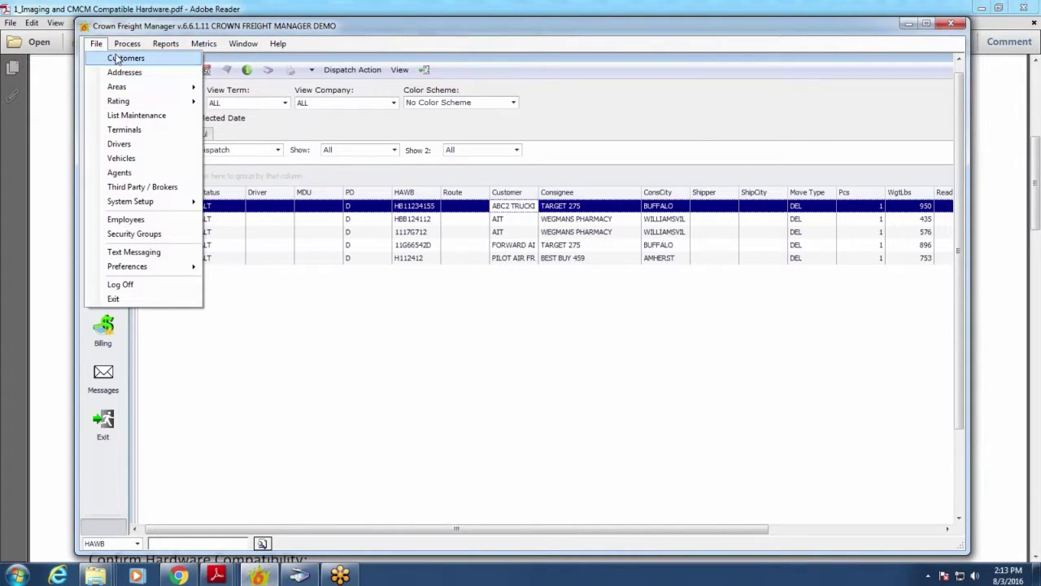
left_click(117, 59)
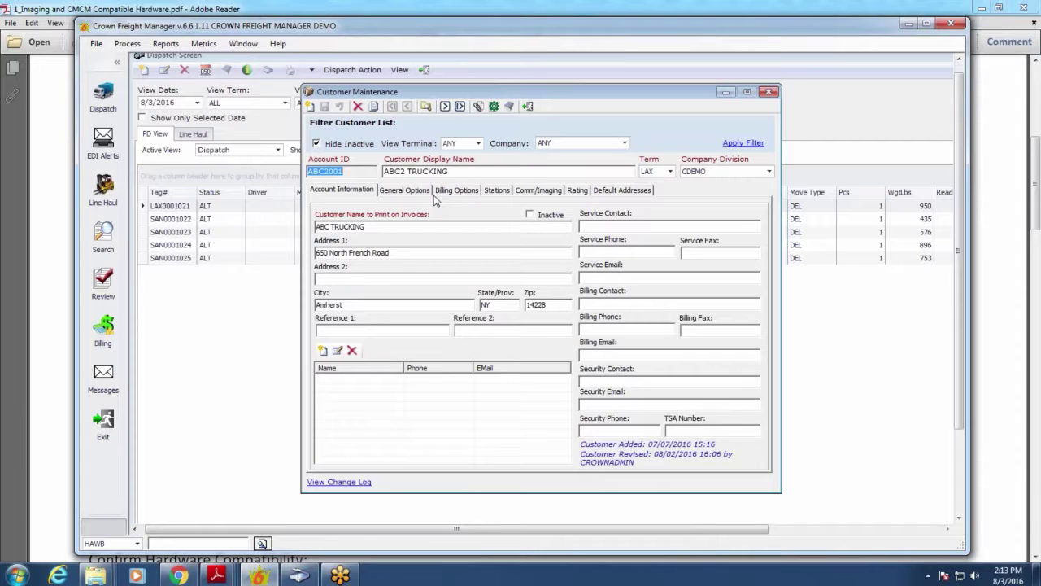
left_click(538, 191)
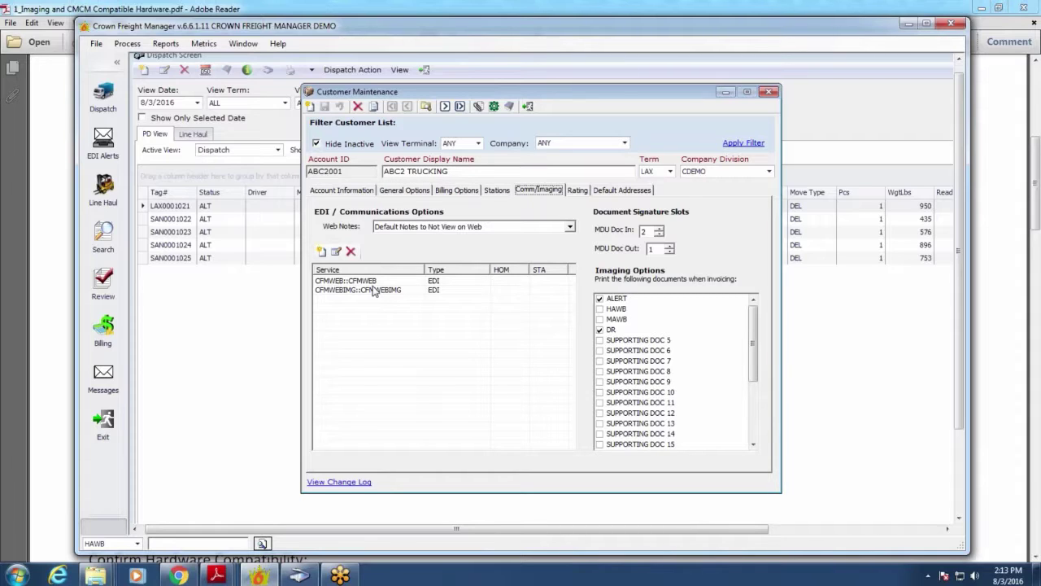
- Examine Param 1 of the CFMWEBIMG EDI service beside the customer's service list and cancel without changes
double_click(389, 291)
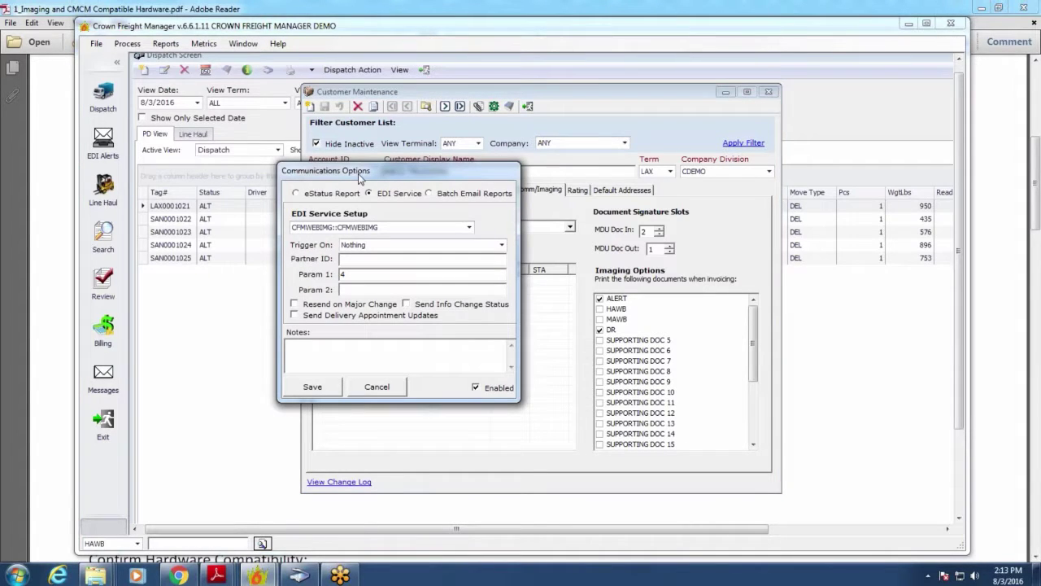
left_click_drag(369, 173, 510, 167)
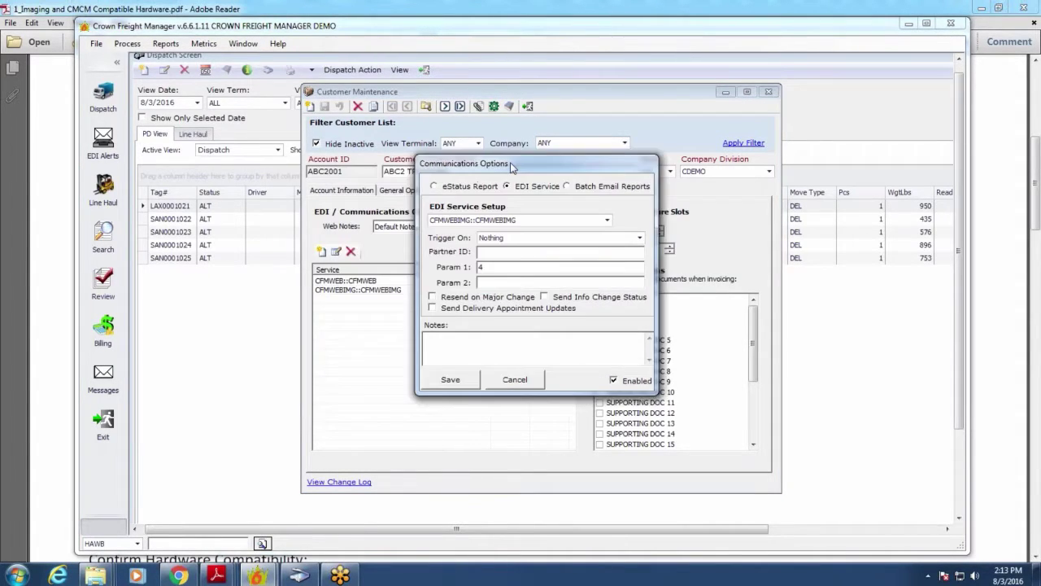
left_click_drag(504, 270, 473, 269)
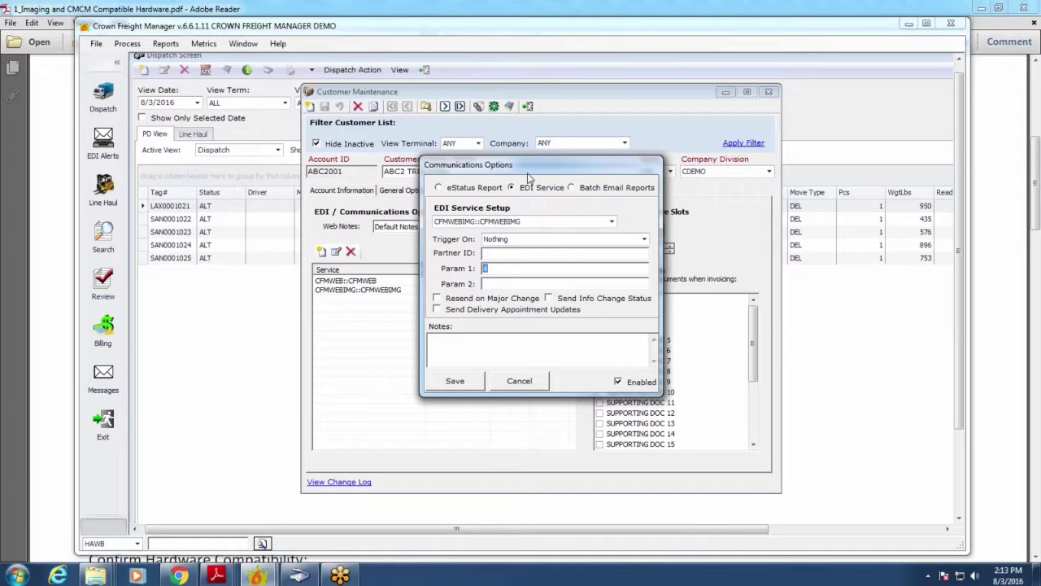
left_click_drag(512, 162, 656, 161)
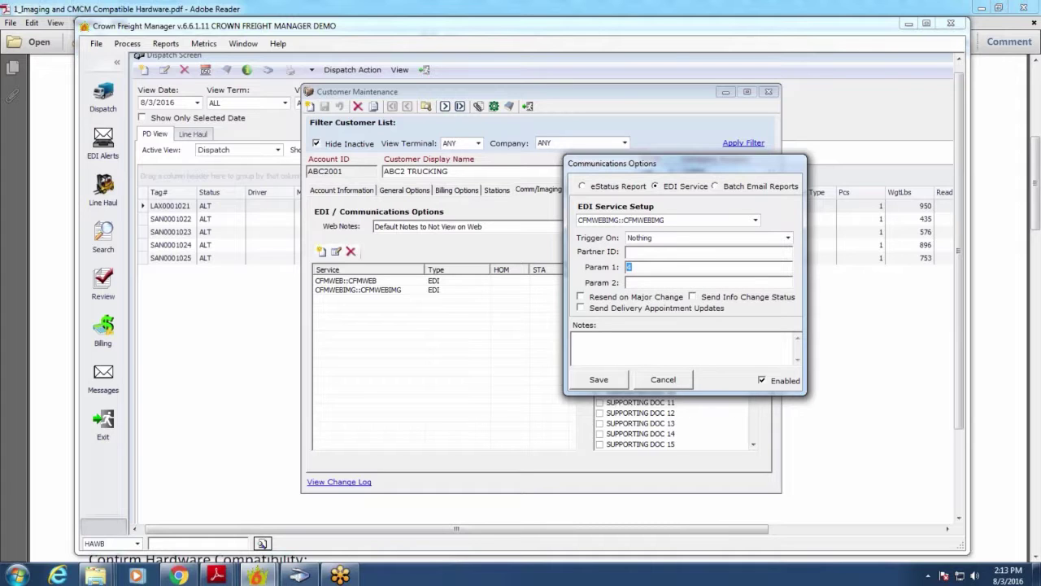
left_click(663, 379)
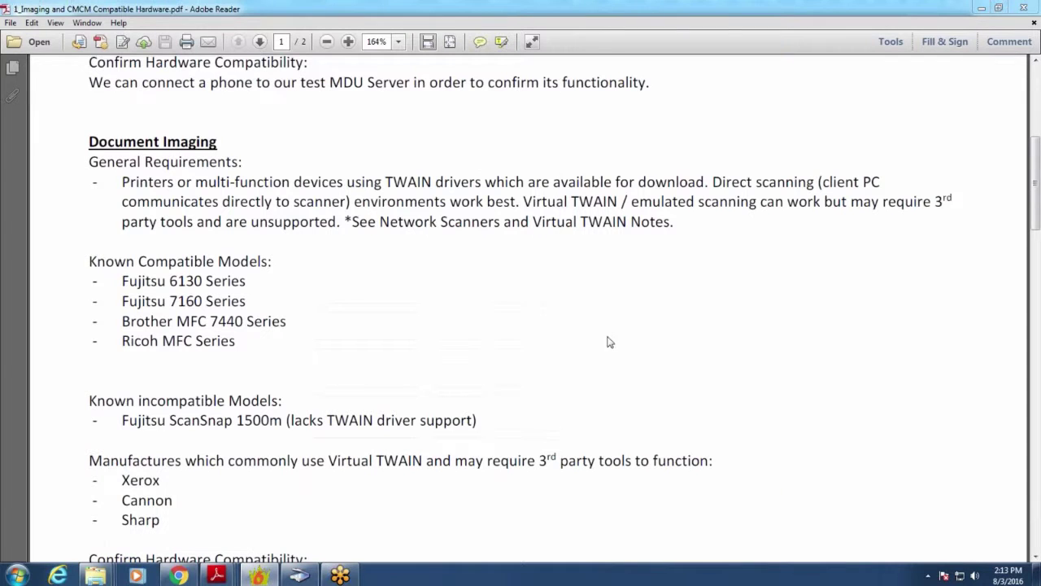
- Minimize the hardware PDF, recheck the document label numbers in the Company Setup imaging settings, and close Company Setup
left_click(980, 10)
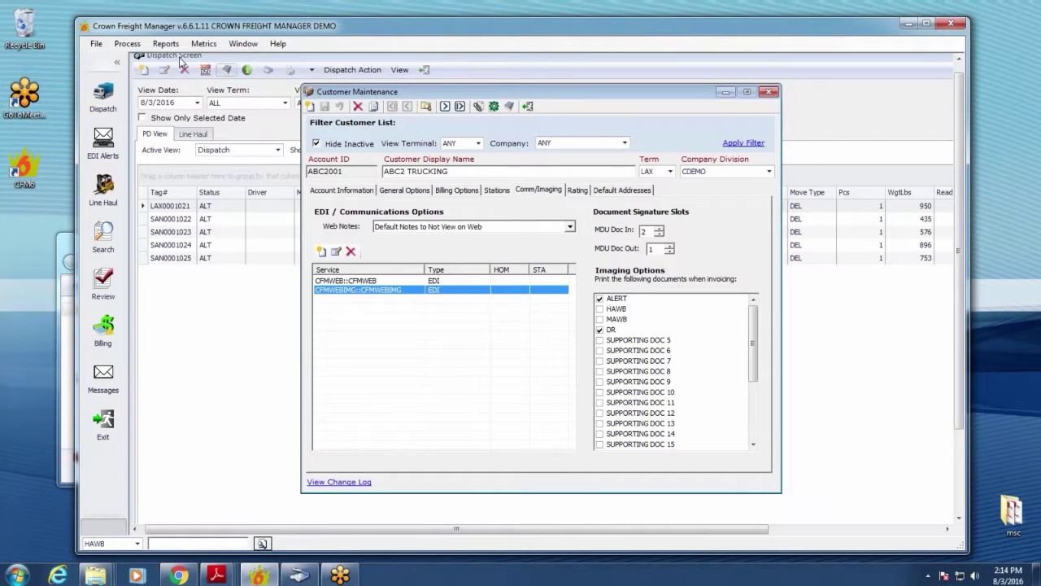
left_click(87, 46)
mouse_move(173, 204)
left_click(260, 212)
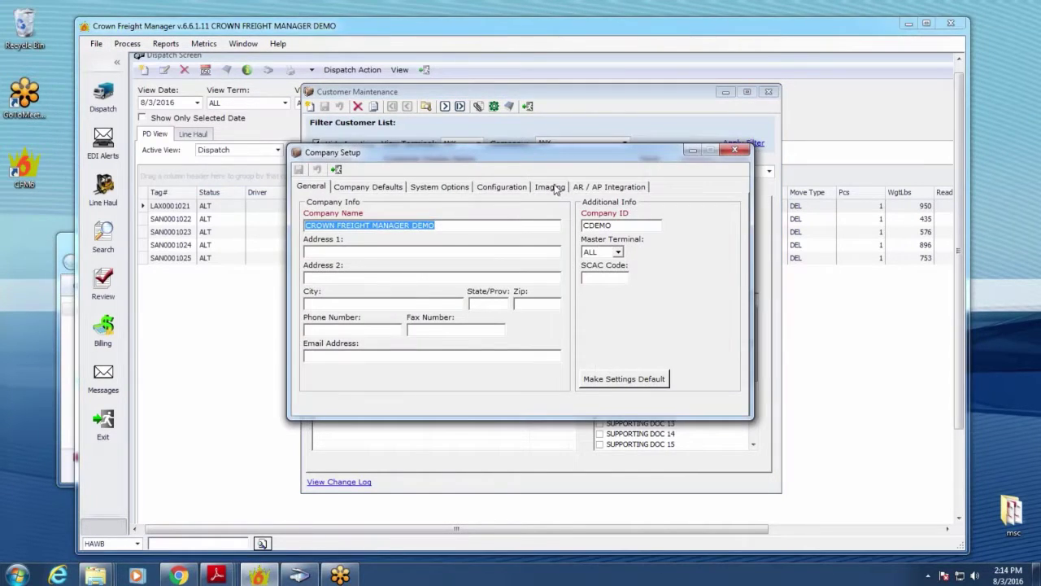
left_click(550, 186)
left_click(734, 151)
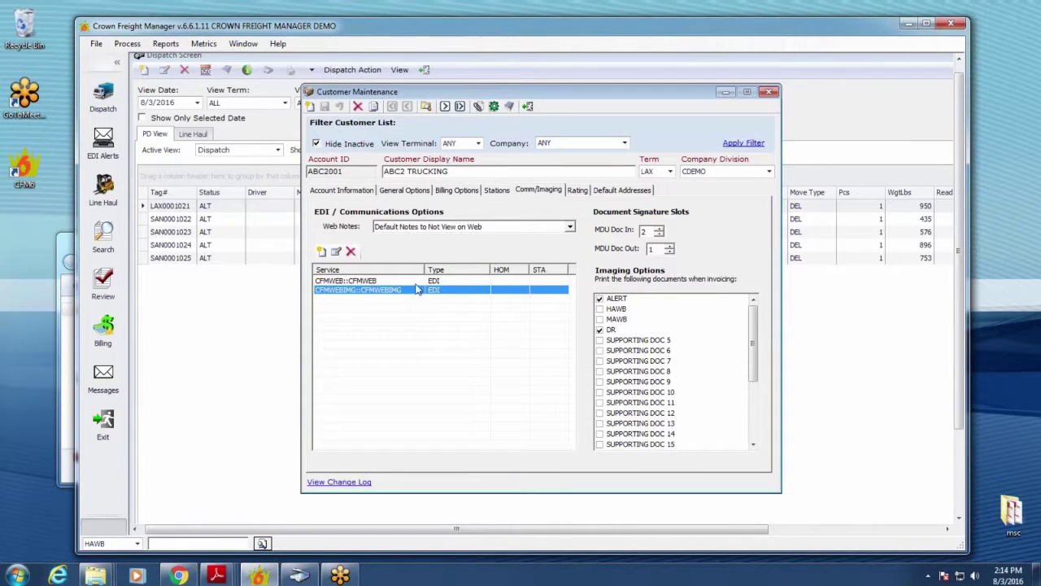
- Review Param 1 of the CFMWEBIMG service again, cancel without changes, and close Customer Maintenance
double_click(416, 291)
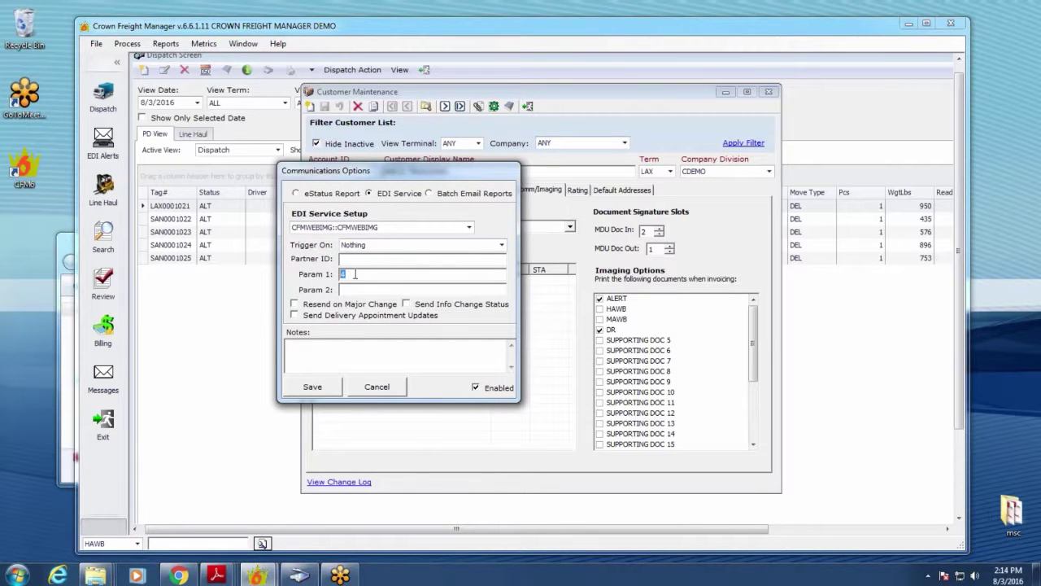
left_click(378, 392)
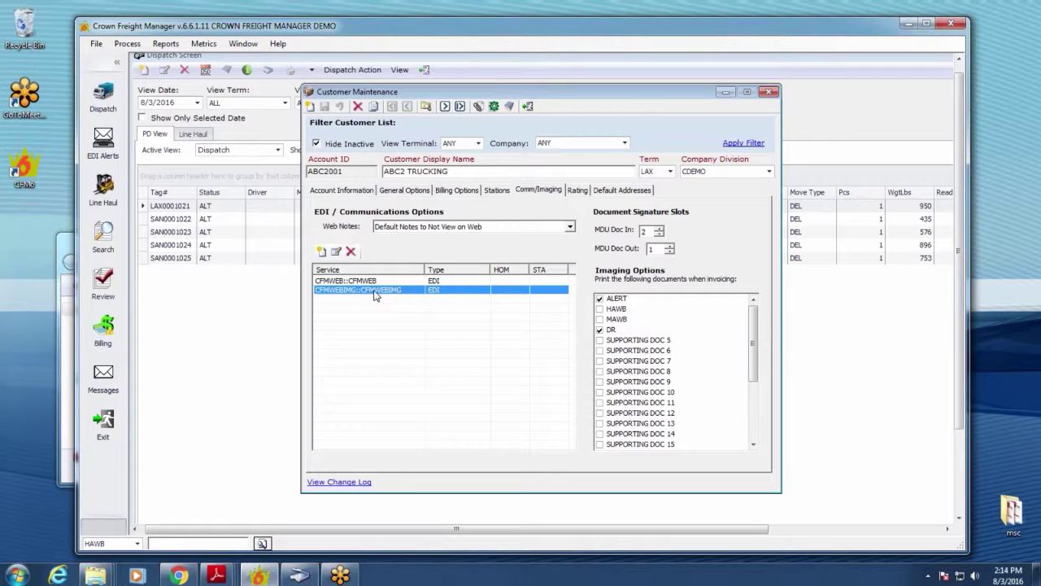
left_click(758, 94)
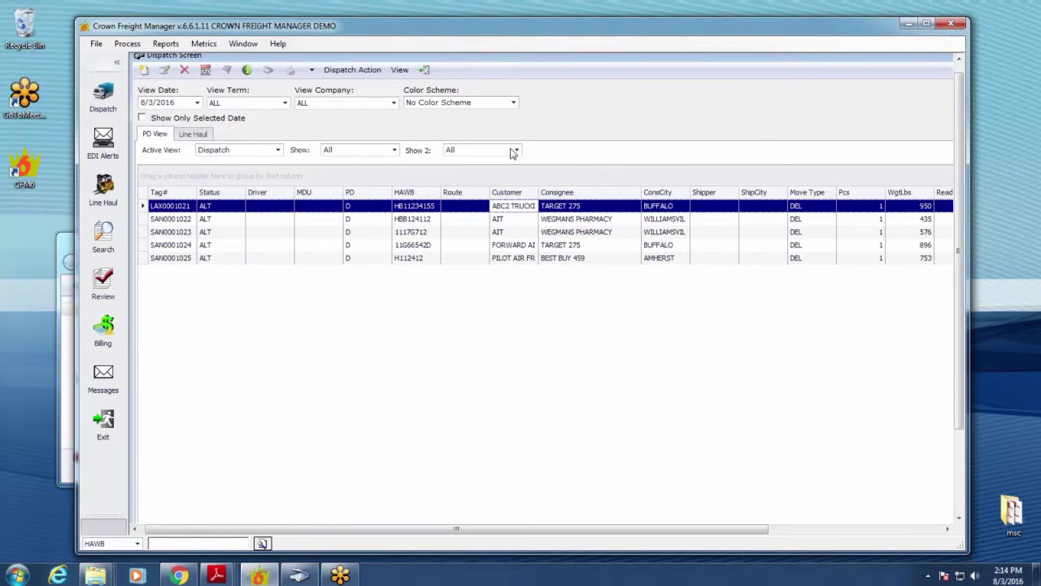
- Open the system's Imaging Setup and examine the cabinet root folder paths for the BUF, LAX and SAN terminals
left_click(93, 44)
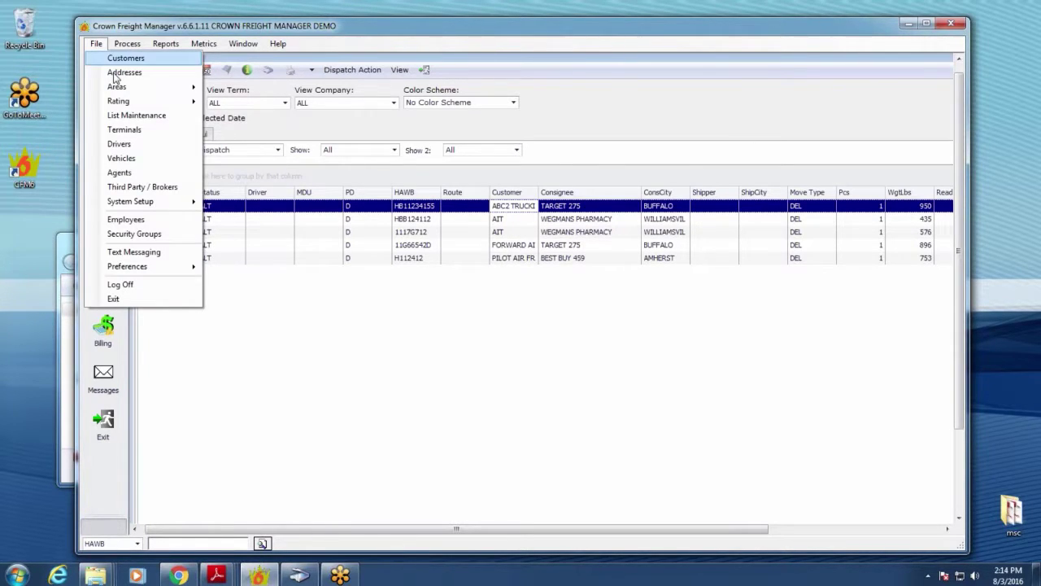
mouse_move(166, 201)
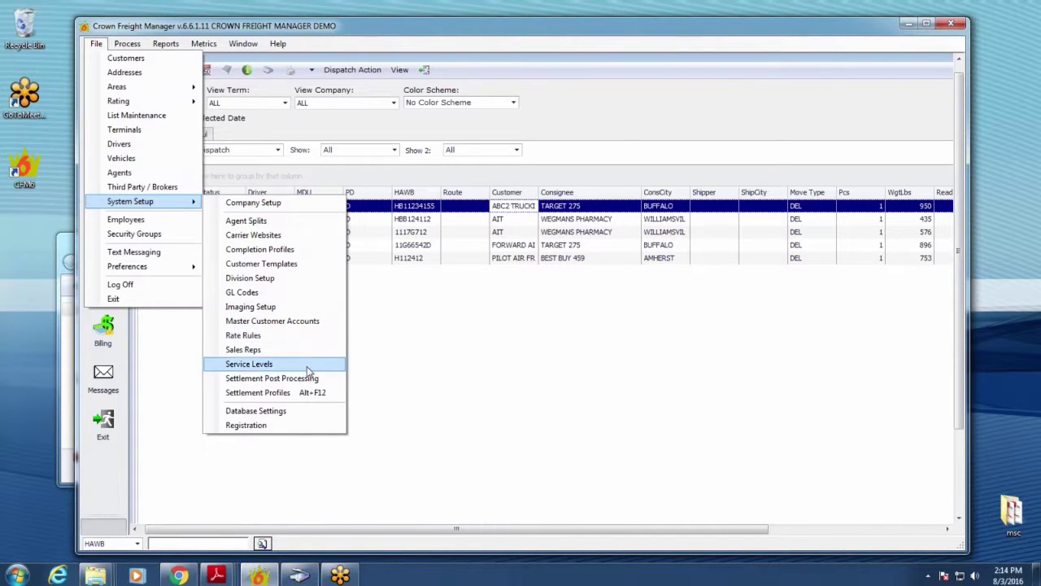
left_click(308, 308)
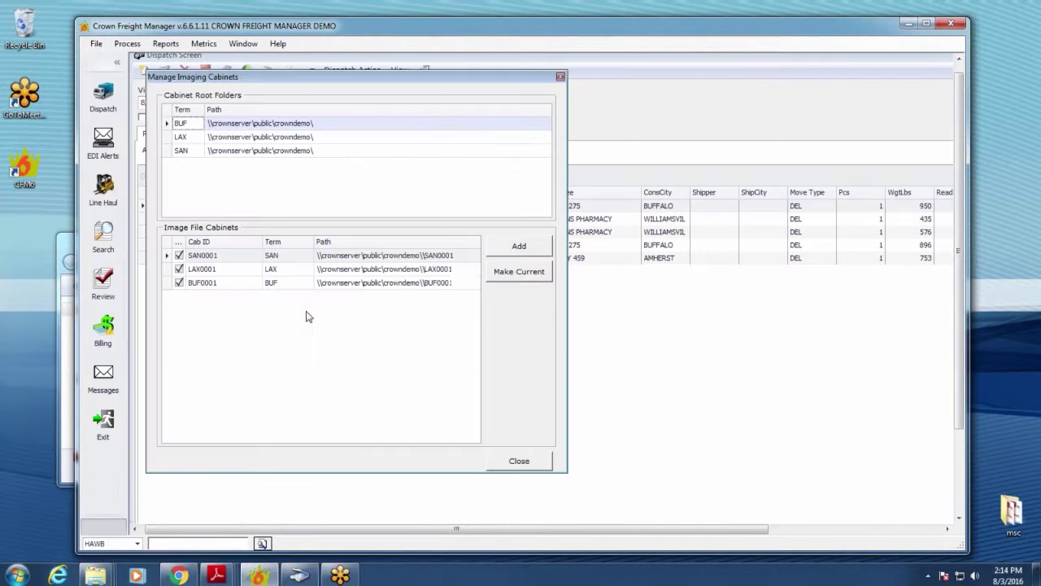
left_click(331, 136)
left_click(345, 126)
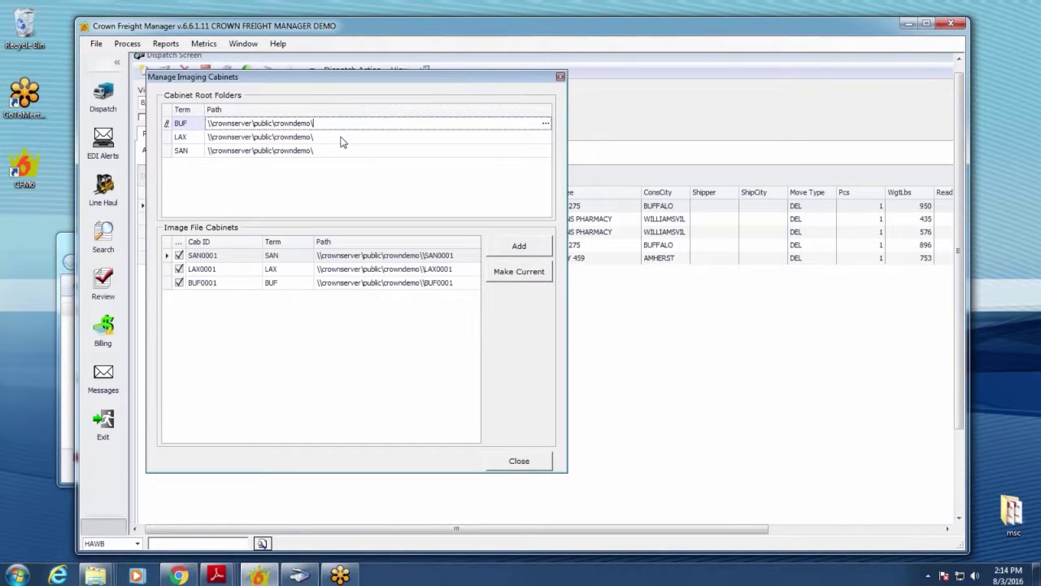
left_click(341, 140)
left_click(339, 151)
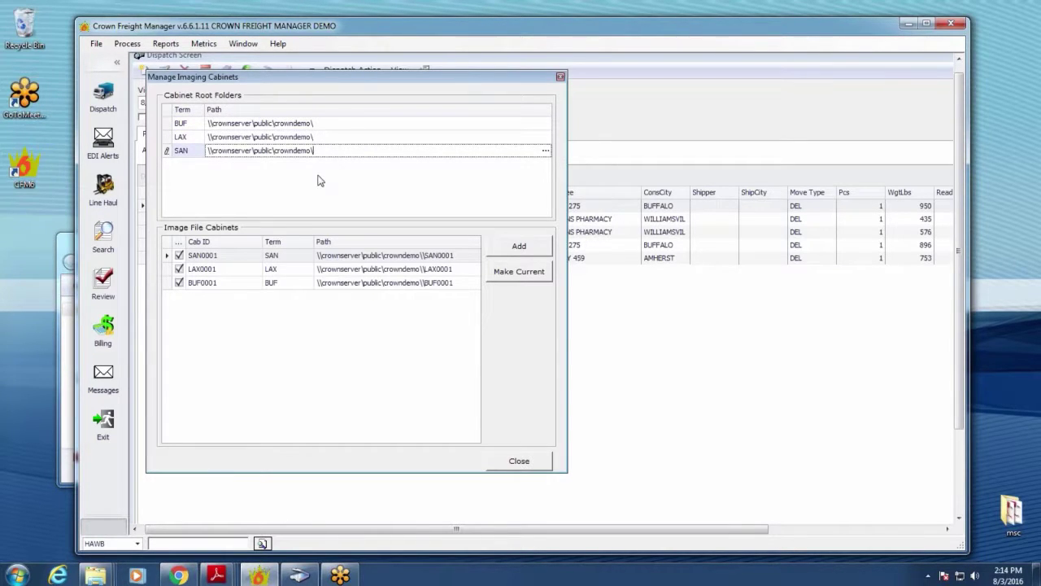
- Bring up the crowndemo folder in Windows Explorer beside the cabinet list and examine the LAX0001, SAN0001 and BUF0001 folders
left_click(95, 575)
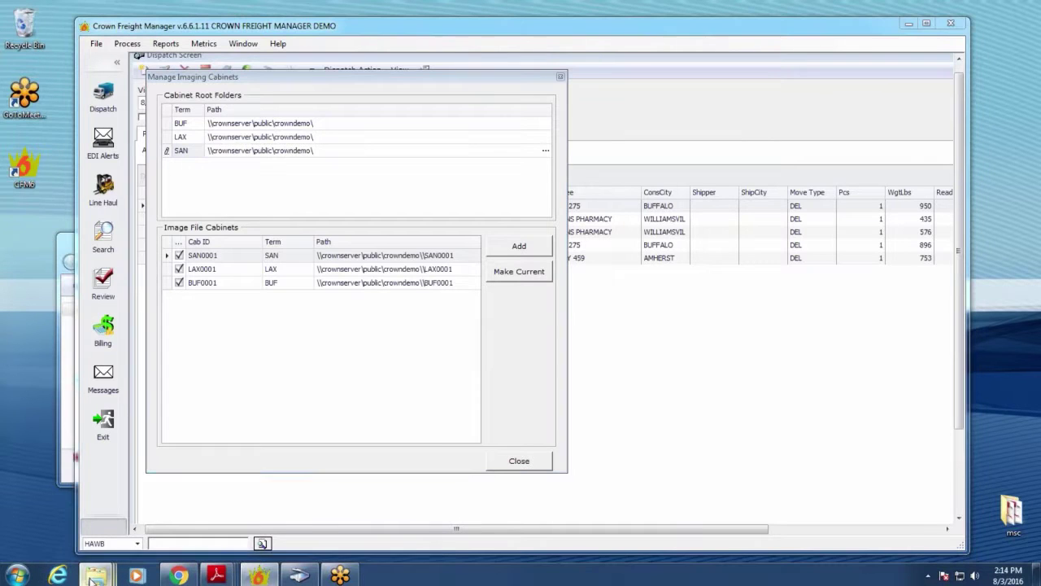
left_click(248, 468)
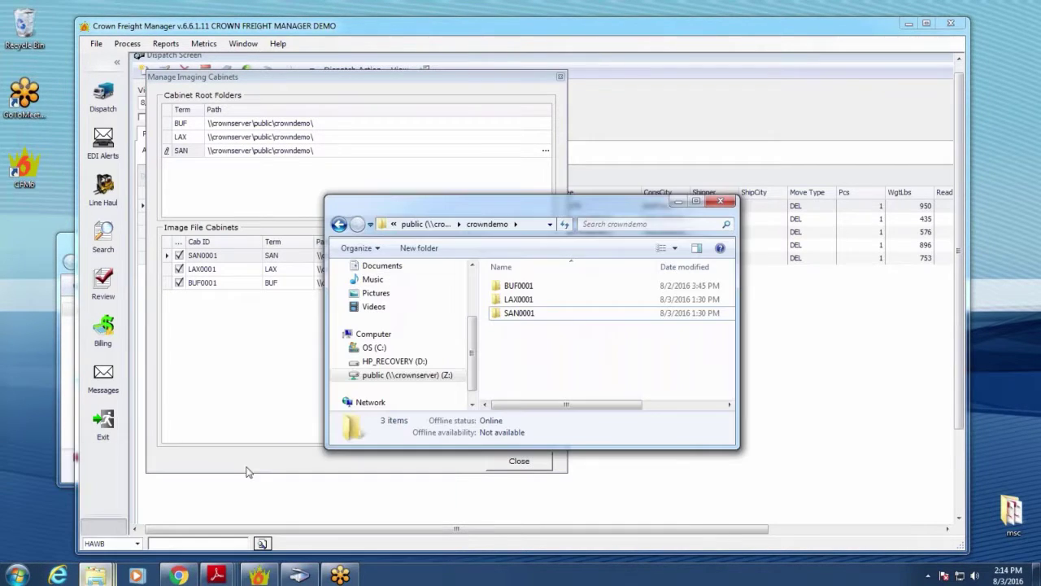
left_click_drag(556, 207, 804, 157)
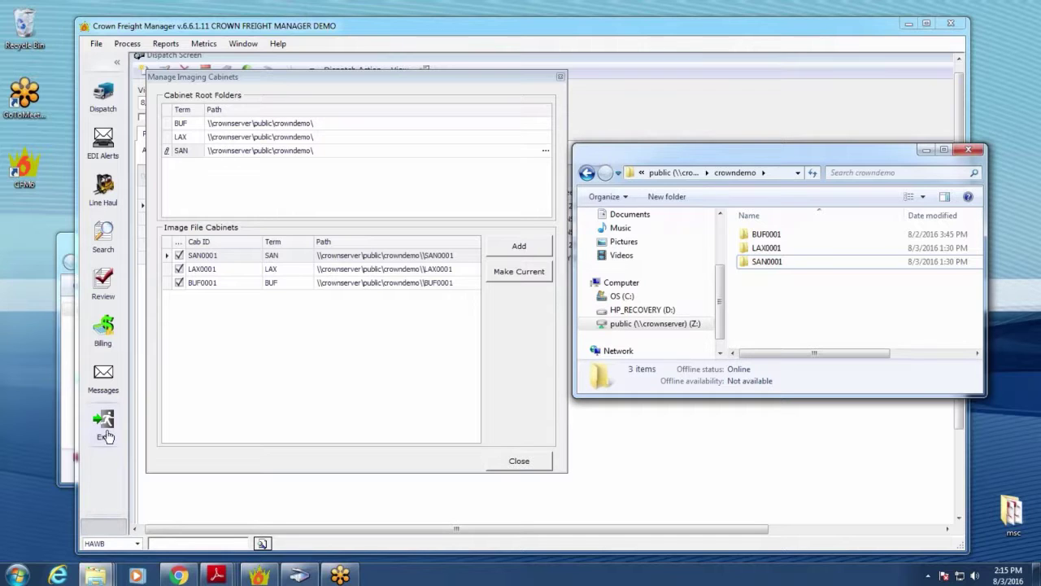
left_click(796, 252)
left_click(793, 259)
left_click(789, 235)
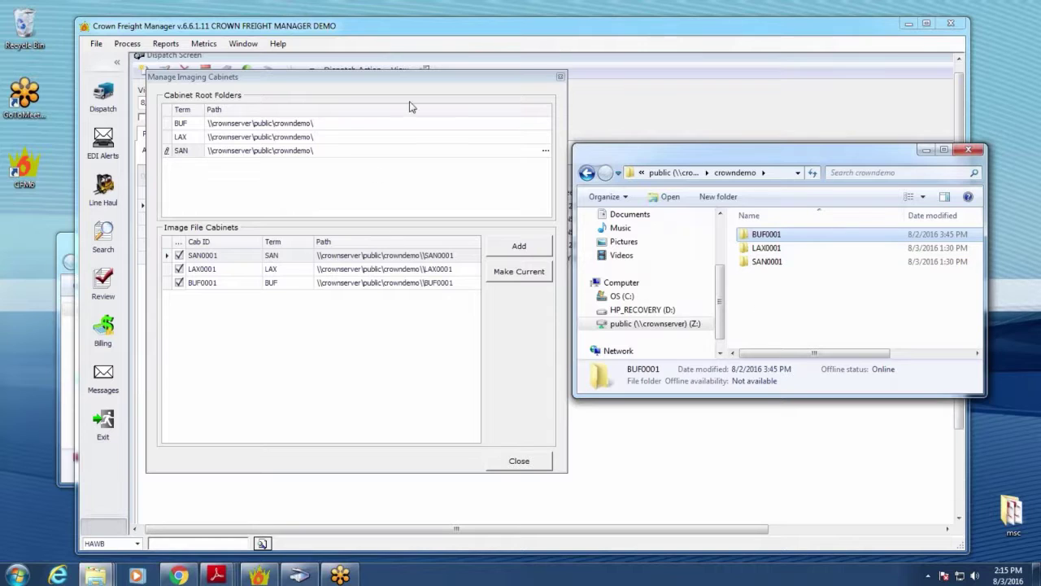
- Close the imaging cabinets window and reopen it from the system setup
left_click(561, 77)
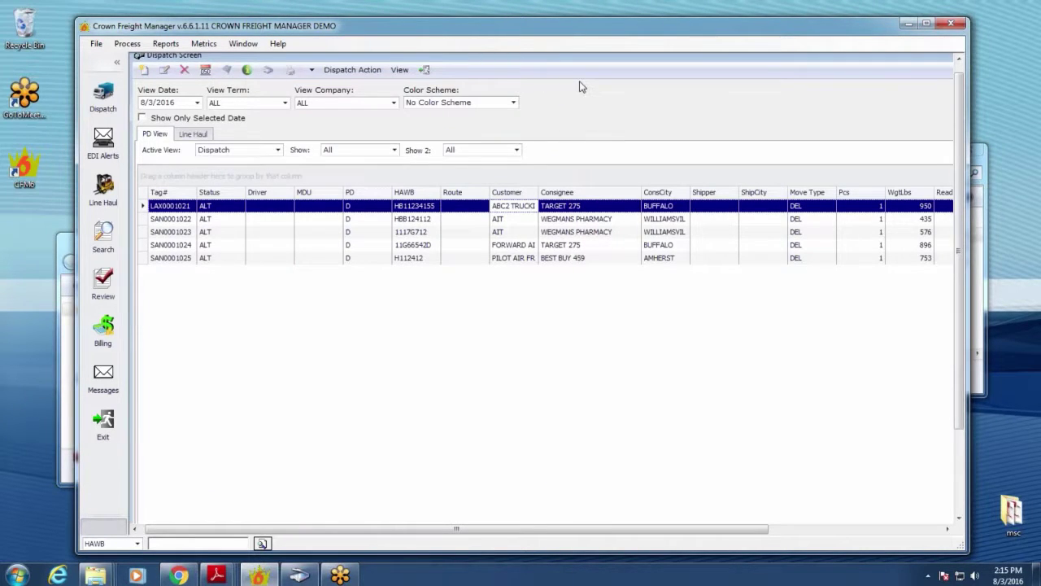
left_click(92, 43)
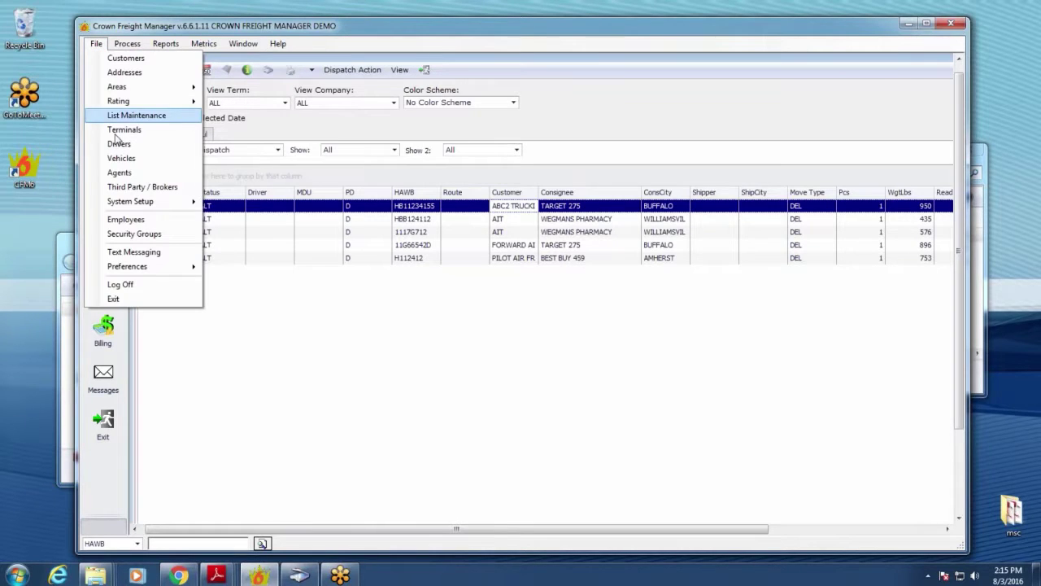
mouse_move(161, 207)
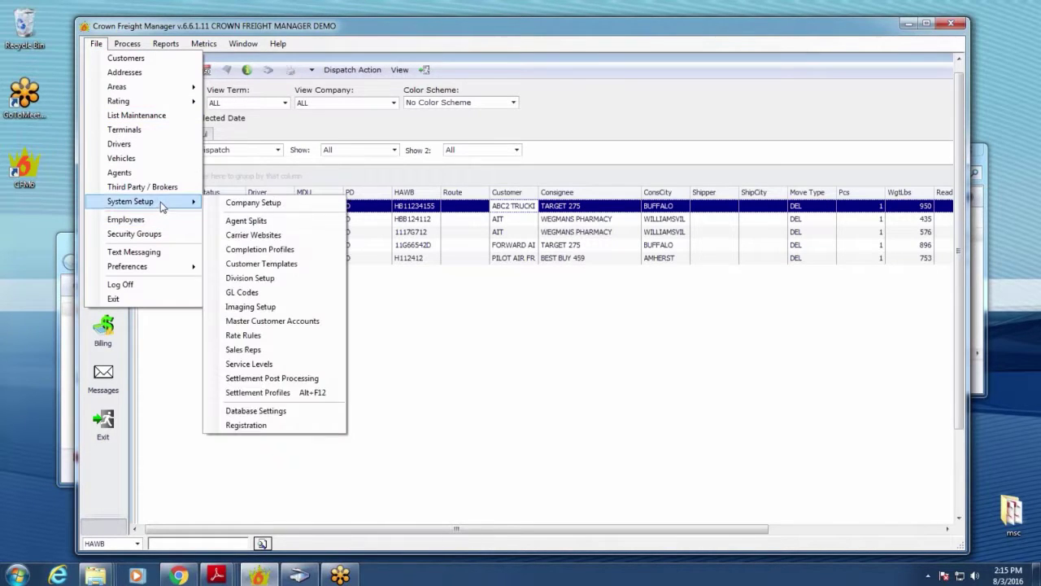
left_click(294, 306)
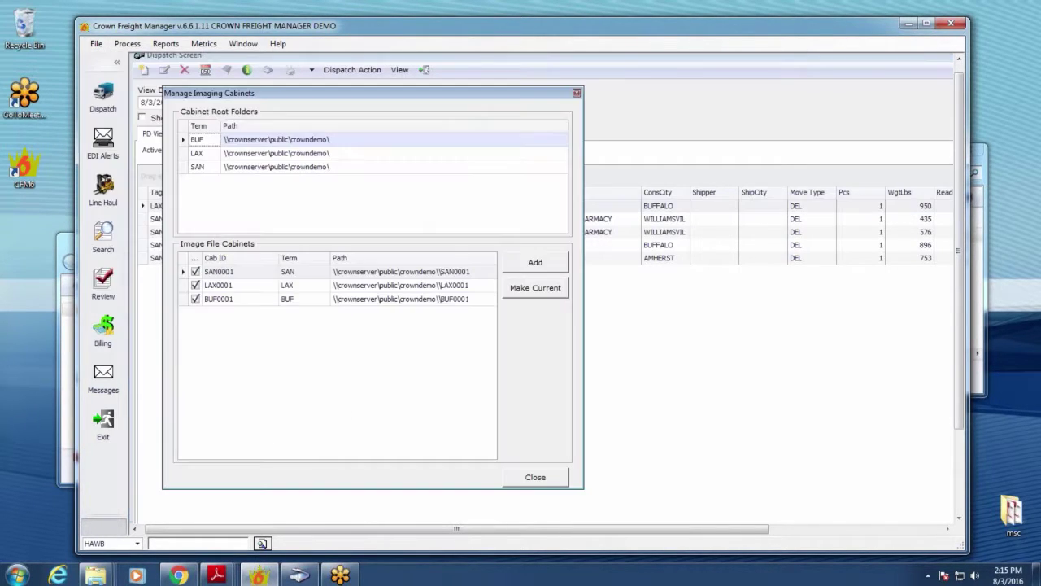
- Examine the cabinet root folder path of the BUF, LAX and SAN terminals in the imaging cabinets window
left_click(356, 140)
left_click(357, 153)
left_click(358, 166)
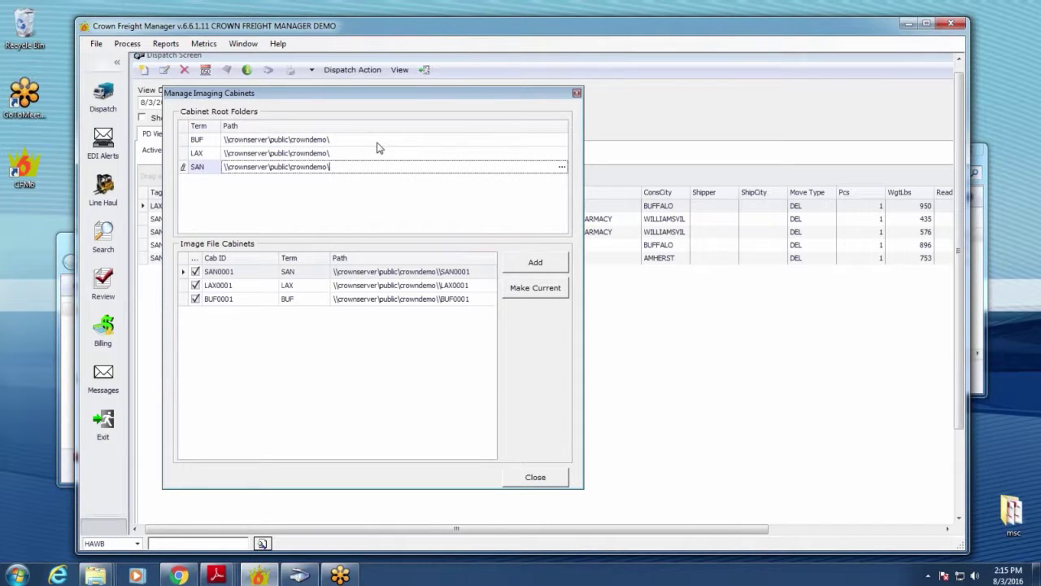
left_click(378, 142)
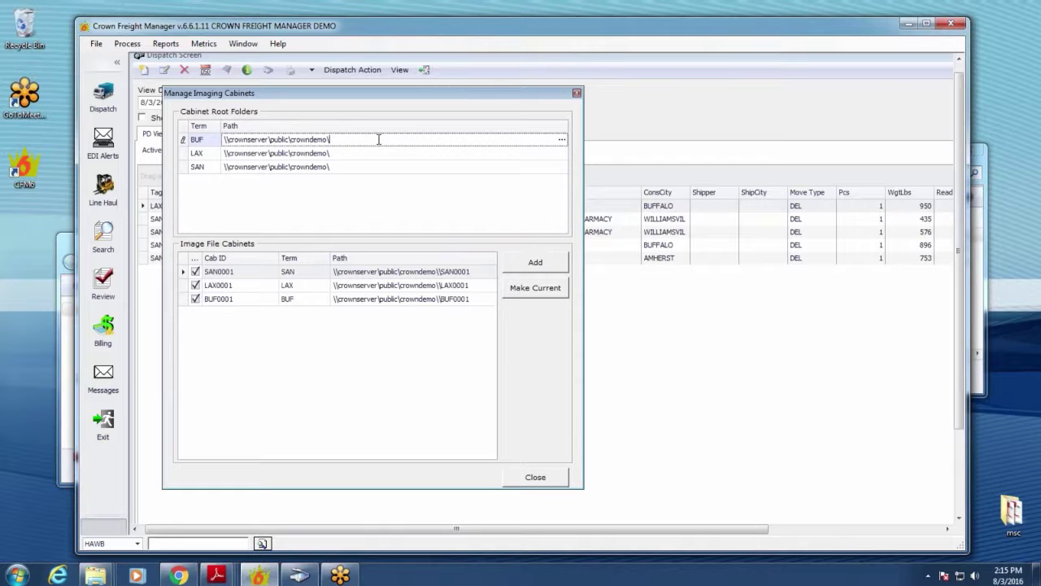
left_click(356, 154)
left_click(362, 168)
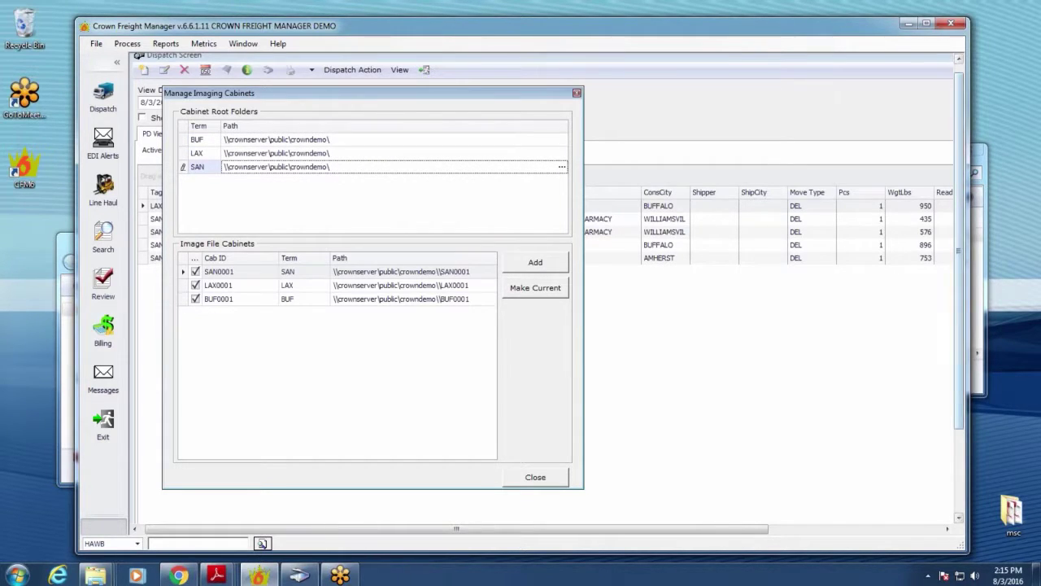
- View the crowndemo folder in Windows Explorer, then close it and the imaging cabinets window
left_click(561, 166)
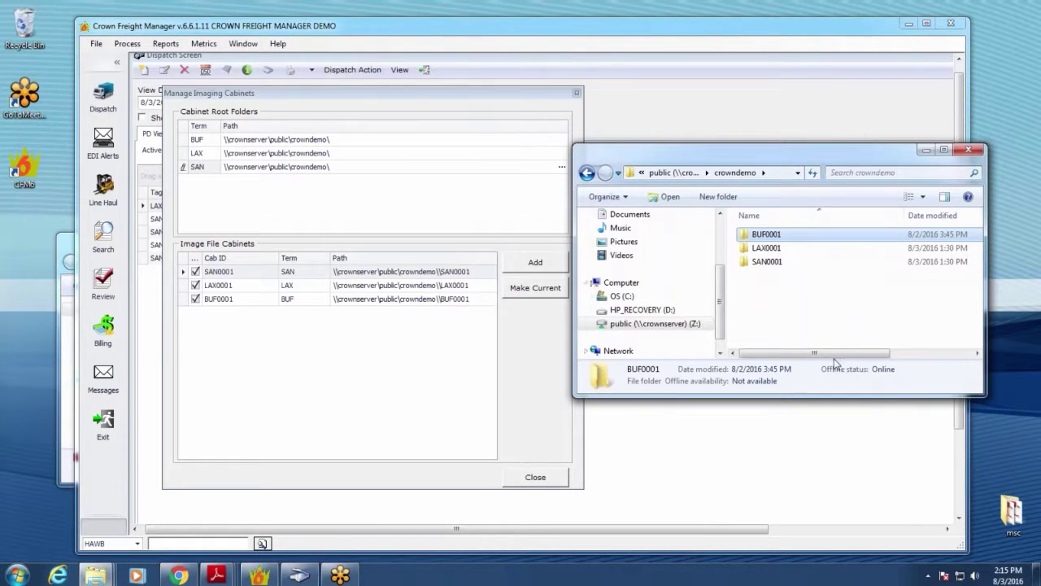
left_click(973, 152)
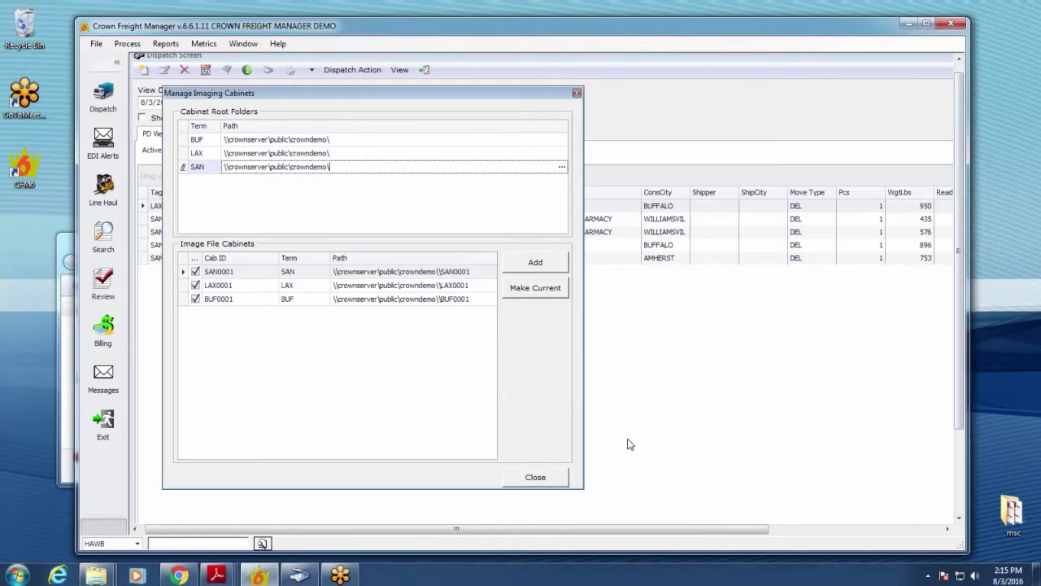
left_click(537, 476)
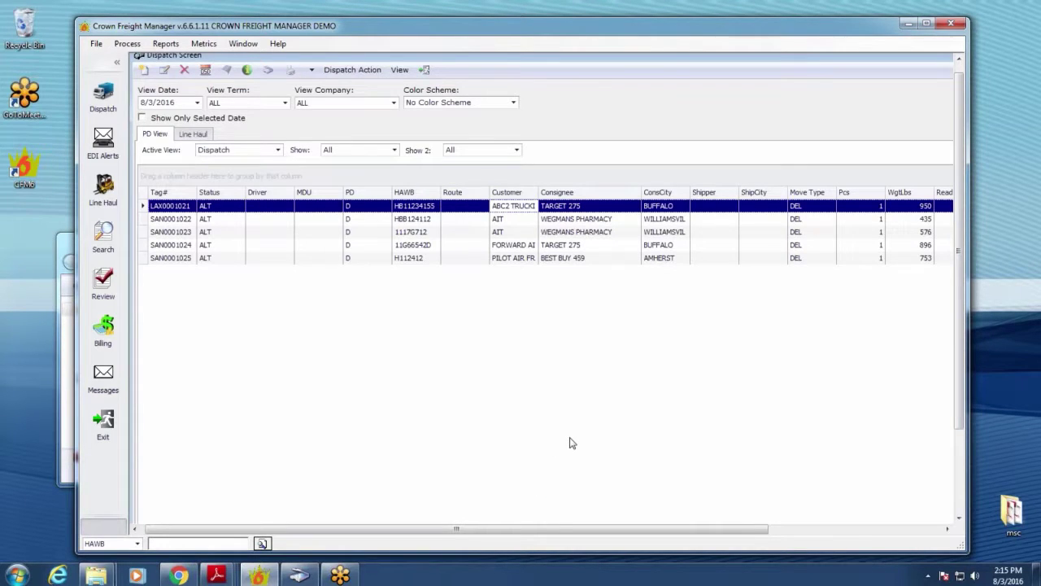
- Open the Schedule Imaging Job window for the ABC2 Trucking shipment to Target 275
left_click(474, 235)
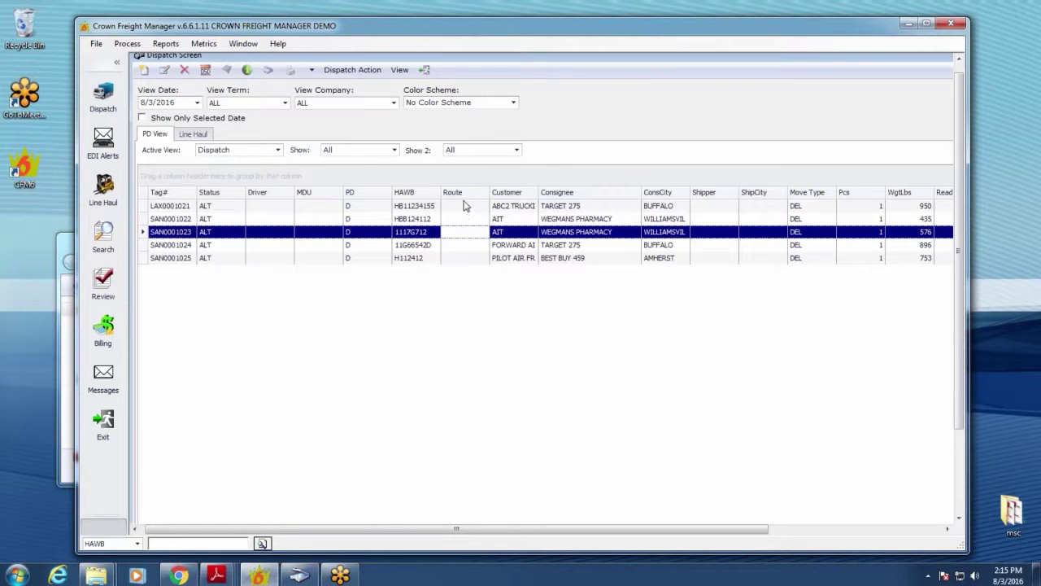
left_click(463, 208)
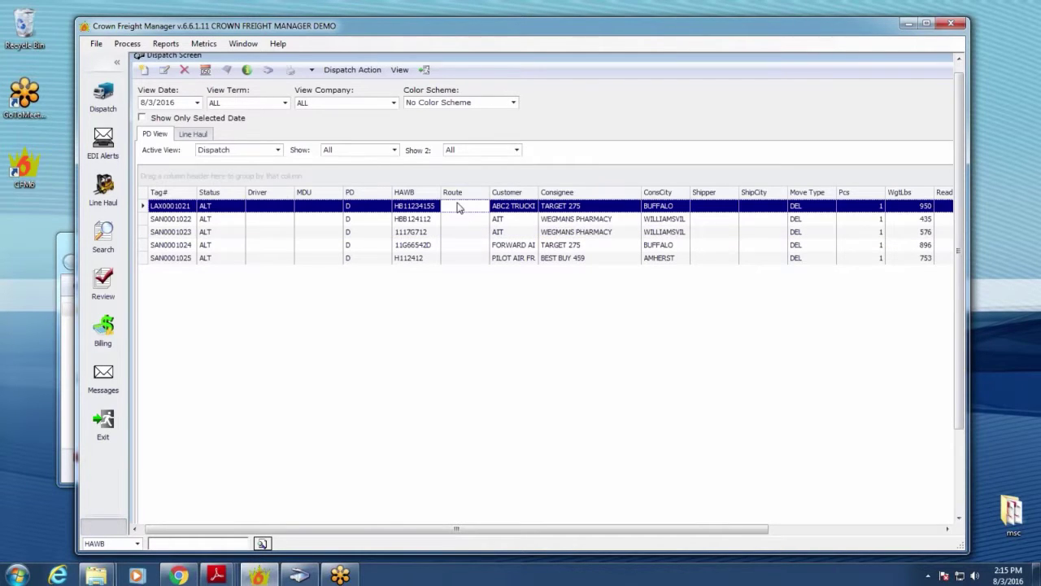
left_click(268, 71)
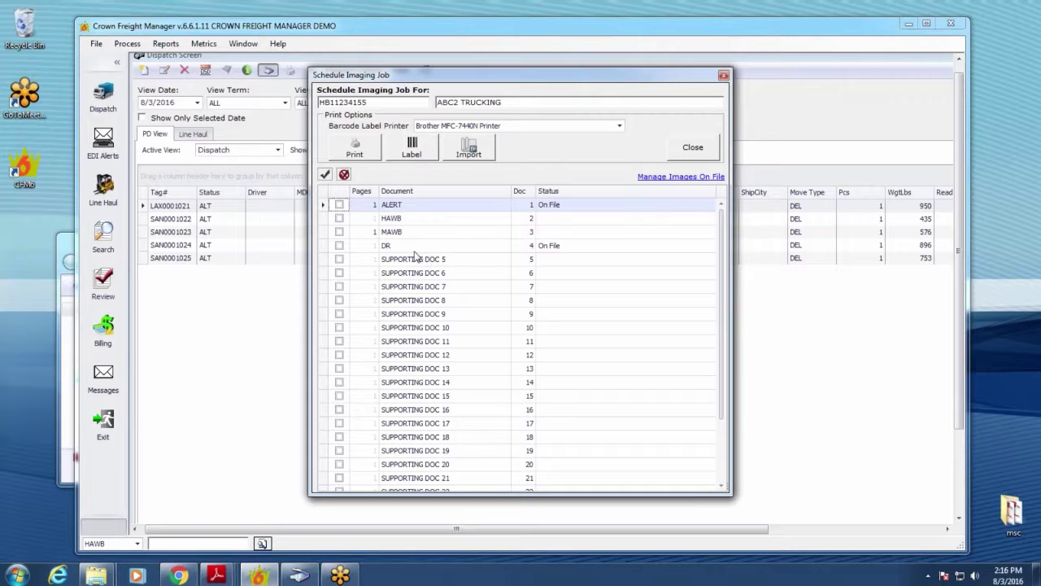
- Review the document statuses, mark HAWB and MAWB for imaging, and close the imaging job without printing
left_click(560, 209)
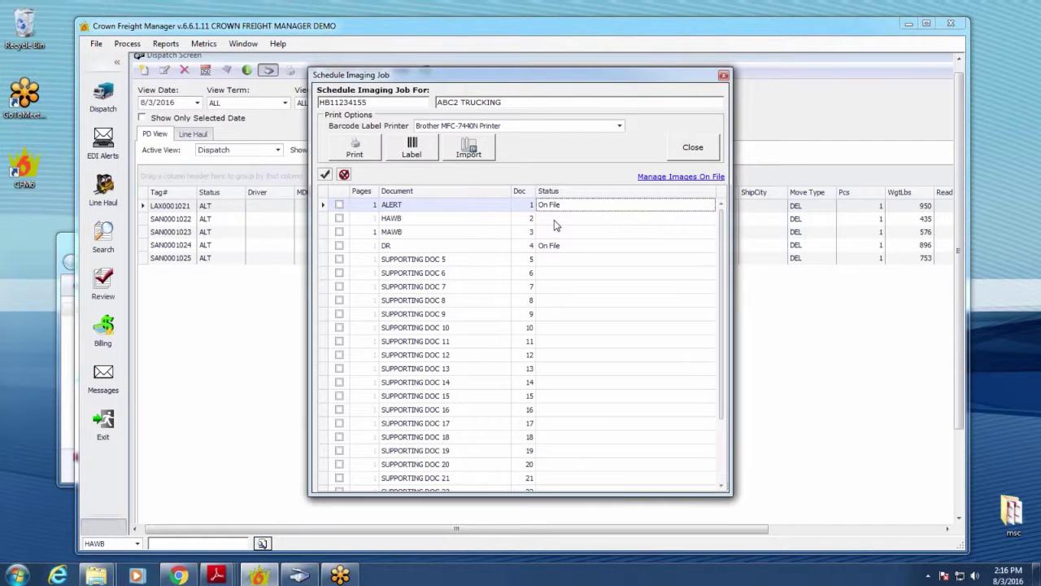
left_click(554, 218)
left_click(559, 234)
left_click(339, 218)
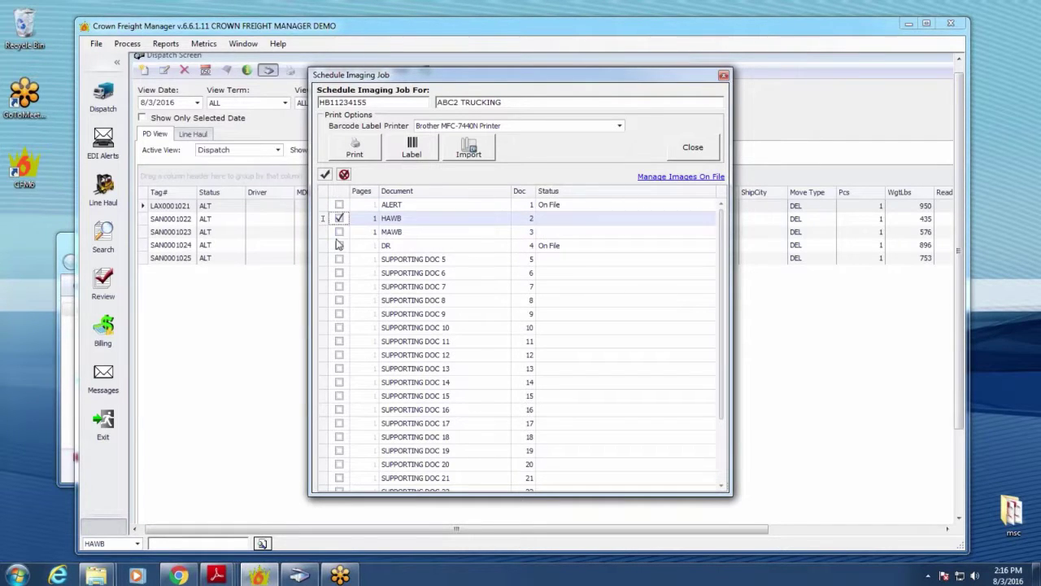
left_click(339, 232)
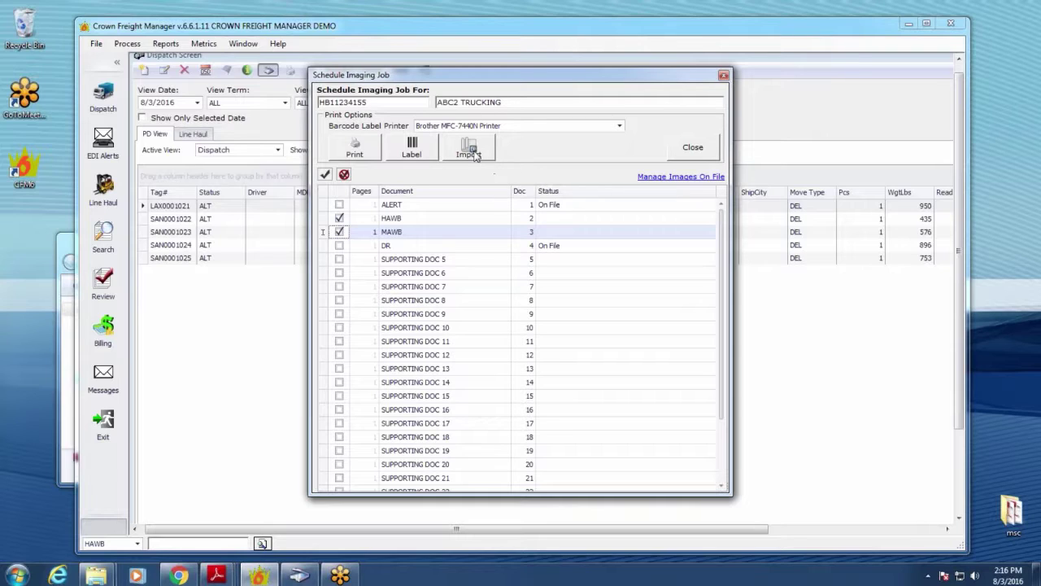
left_click(696, 149)
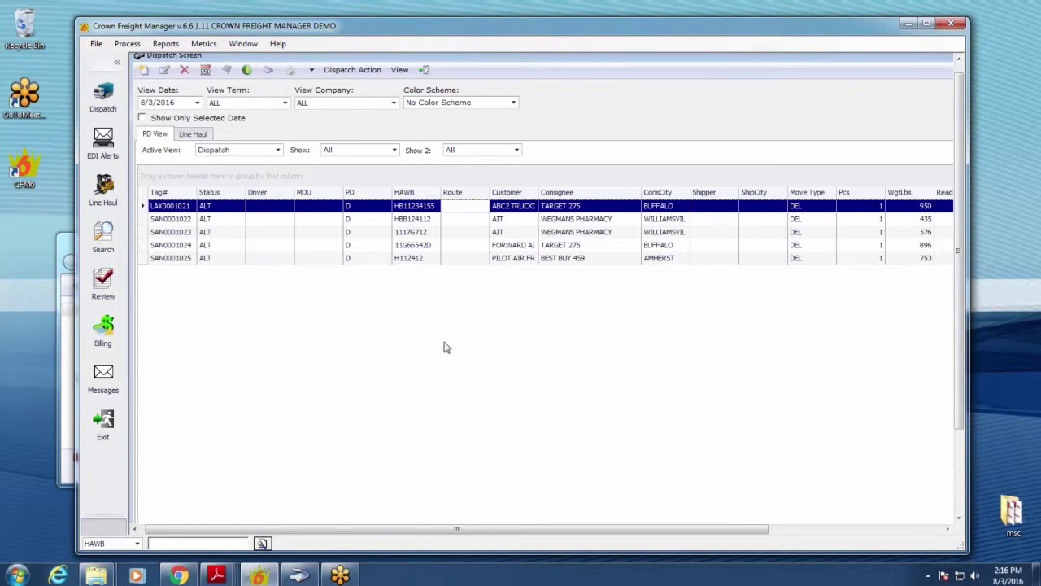
- Switch to Document Management Server for a brief look, then return to Crown Freight Manager and select the 435 lb AIT shipment
left_click(299, 575)
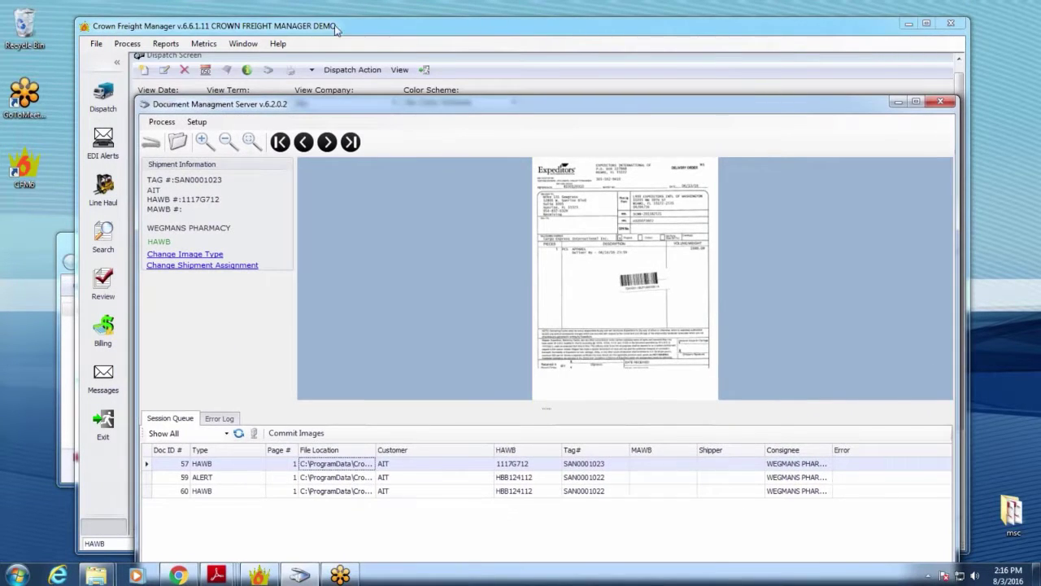
left_click(336, 30)
left_click(411, 222)
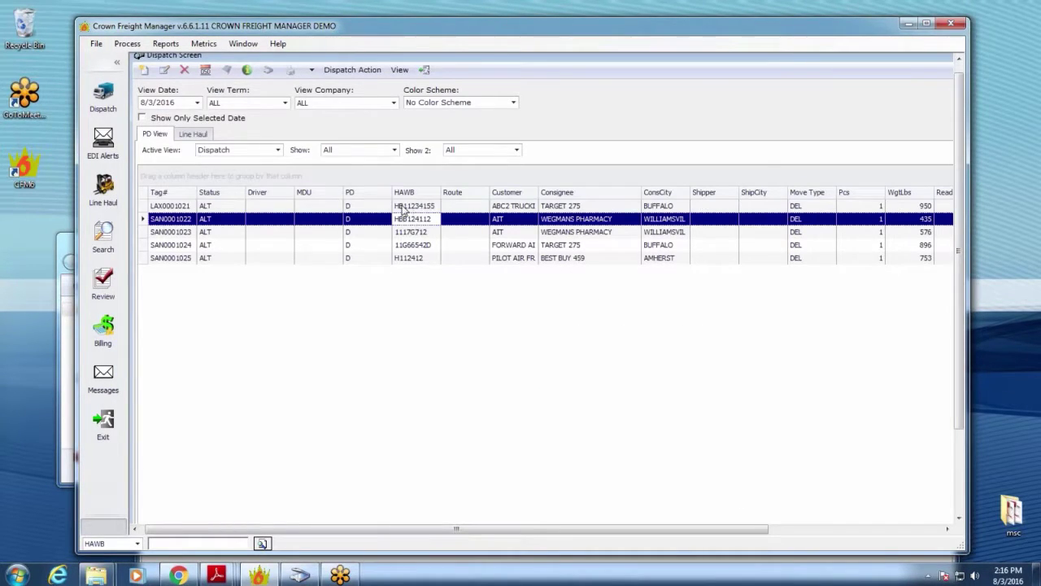
left_click(404, 208)
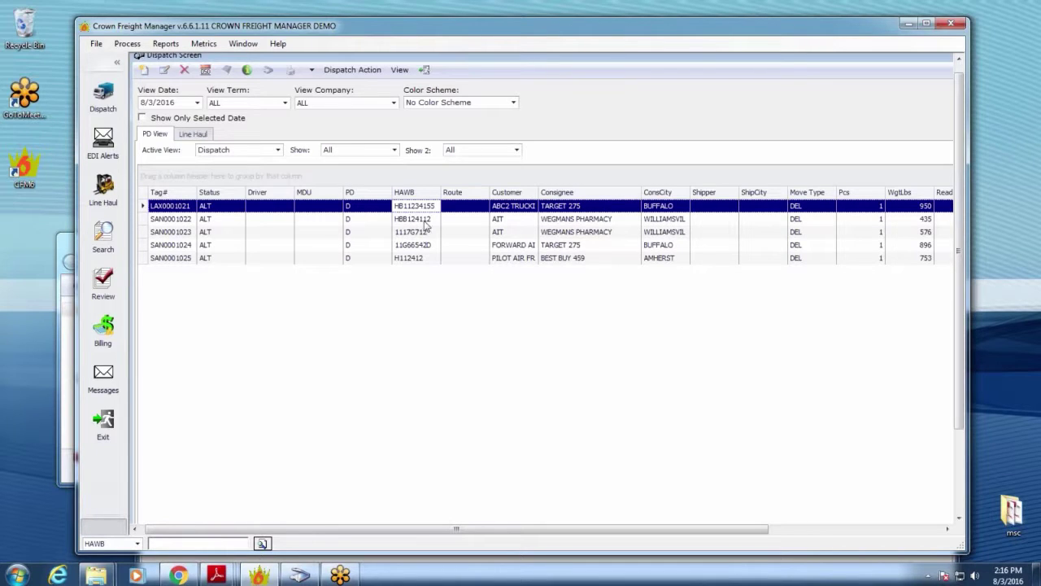
left_click(417, 219)
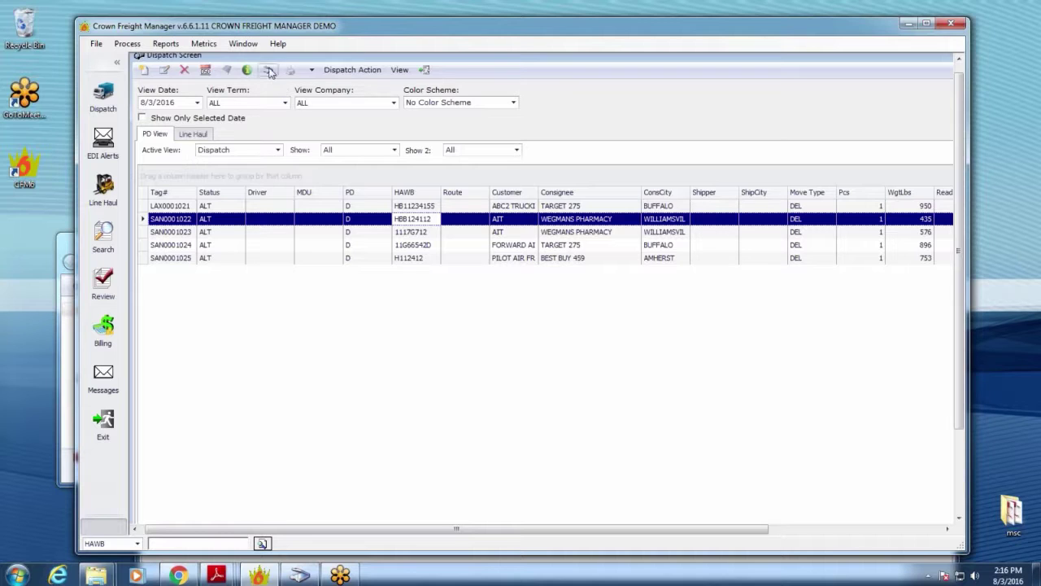
- Locate Schedule Images in the AIT shipment's freight entry and in the Shipment Search Engine, closing each window
double_click(411, 222)
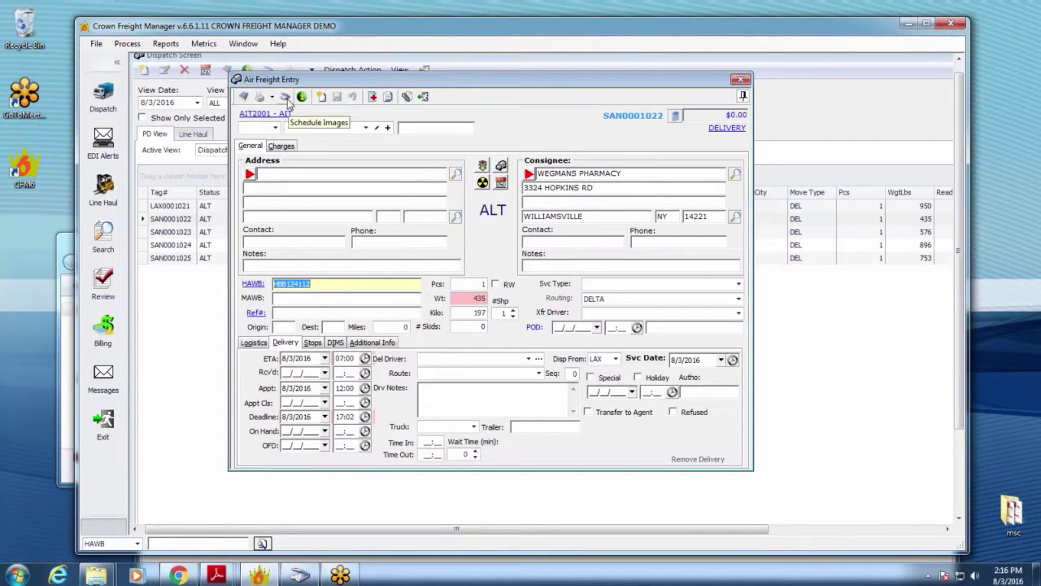
left_click(423, 96)
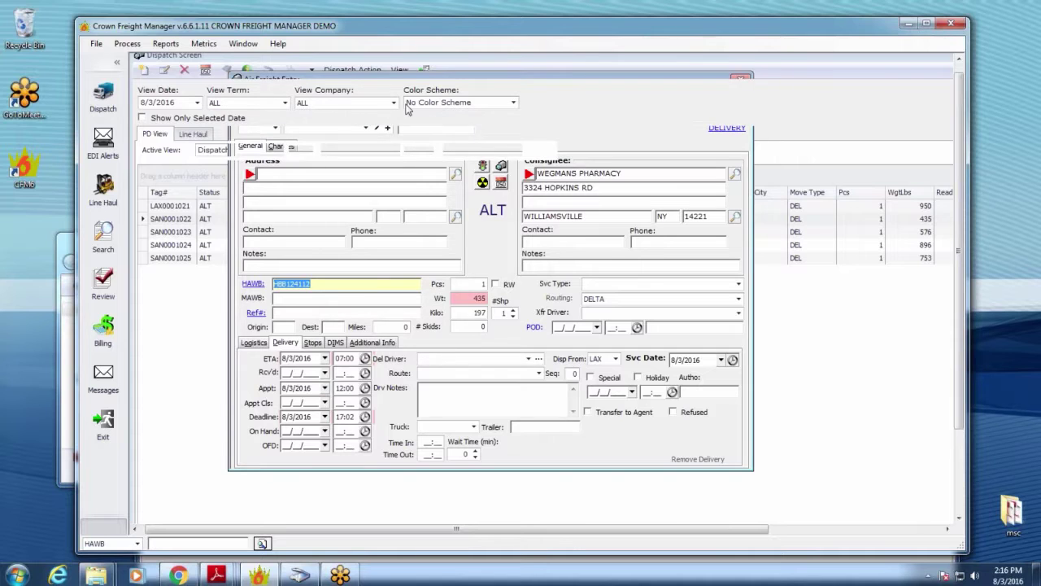
left_click(112, 242)
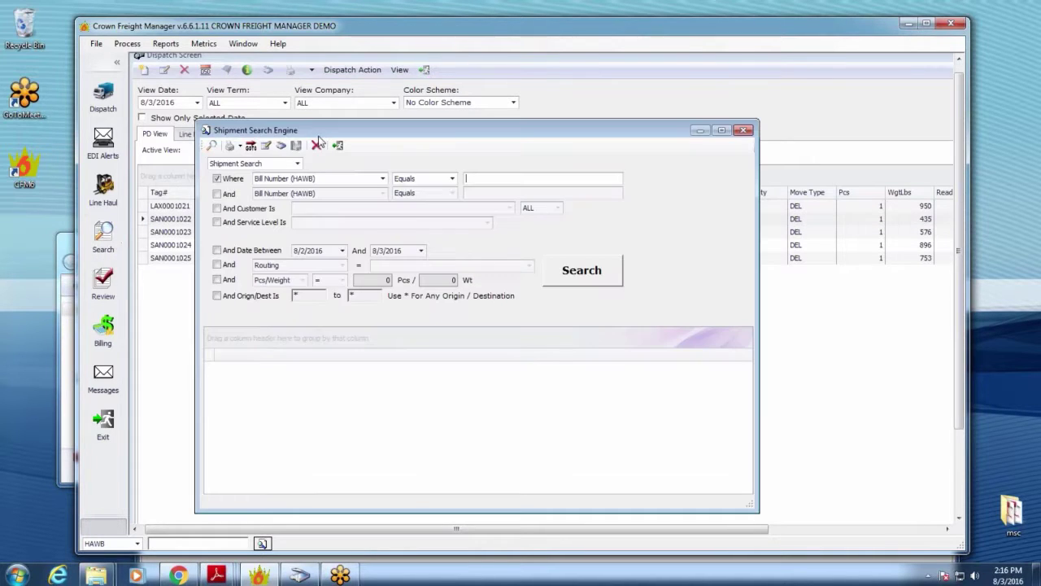
left_click(741, 131)
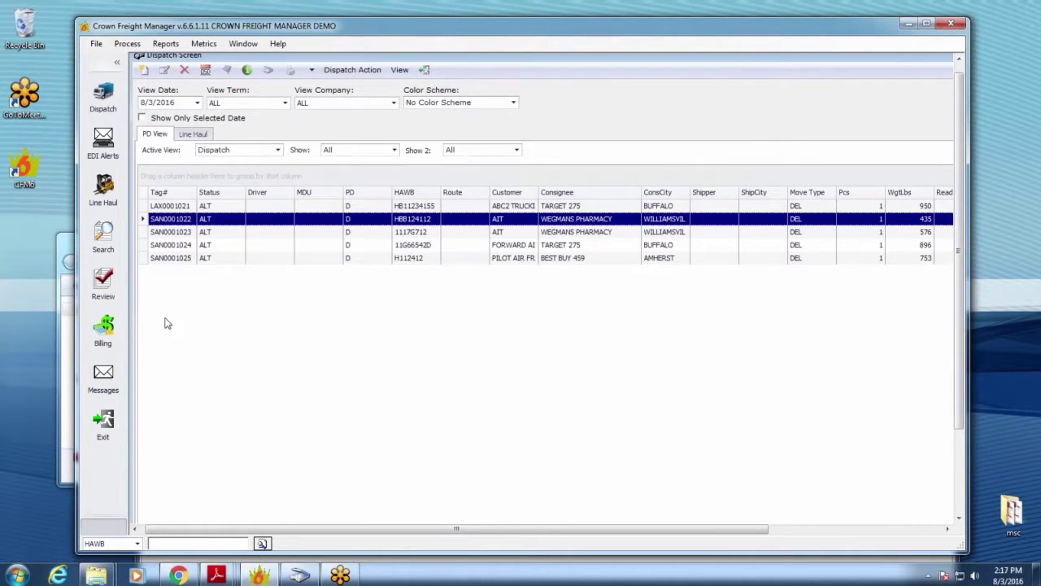
- Examine the AIT invoice's shipments and their SC and On File marks in Billing, then close the Billing Screen
left_click(104, 329)
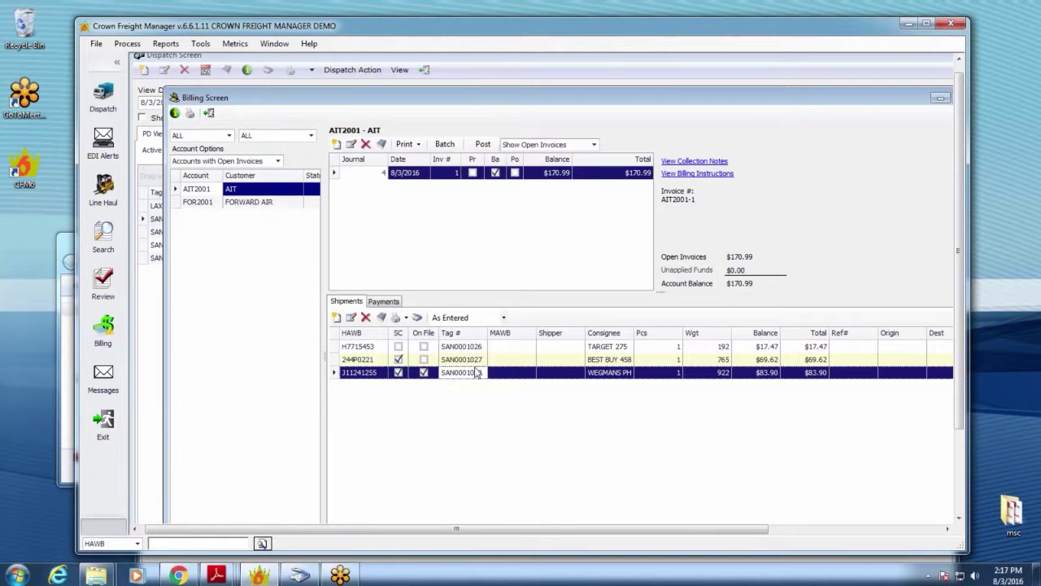
left_click(464, 359)
left_click(455, 374)
left_click(940, 98)
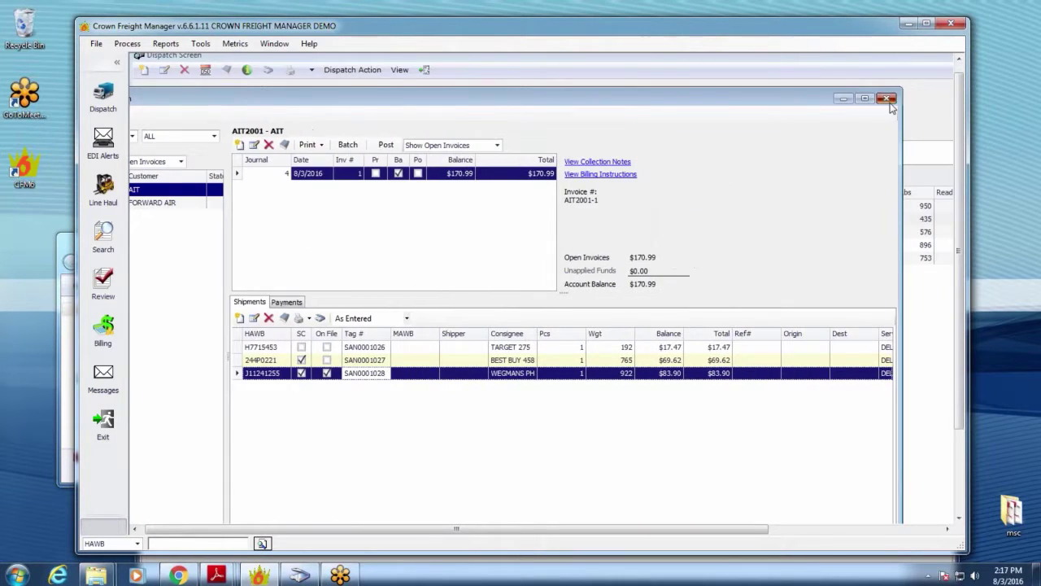
- Preview the Job Sheet of the 435 lb AIT shipment, examine its barcode, and close the report
left_click(440, 234)
left_click(453, 219)
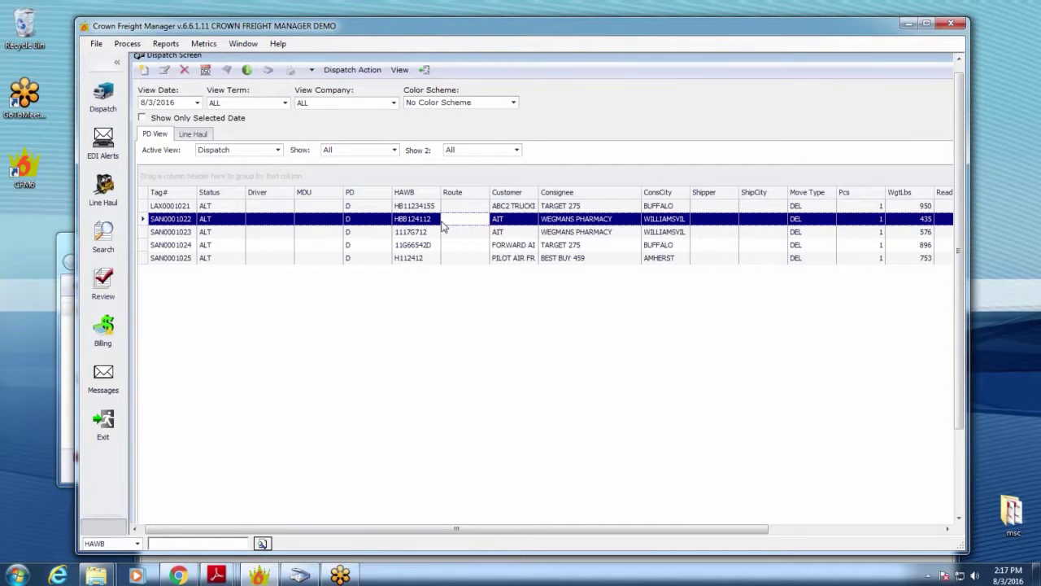
left_click(312, 71)
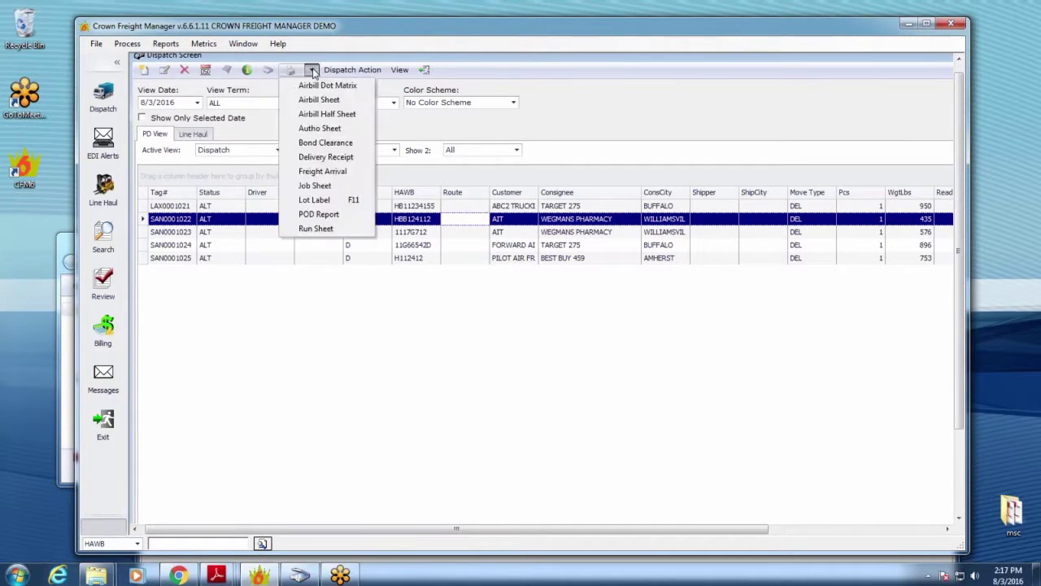
left_click(342, 187)
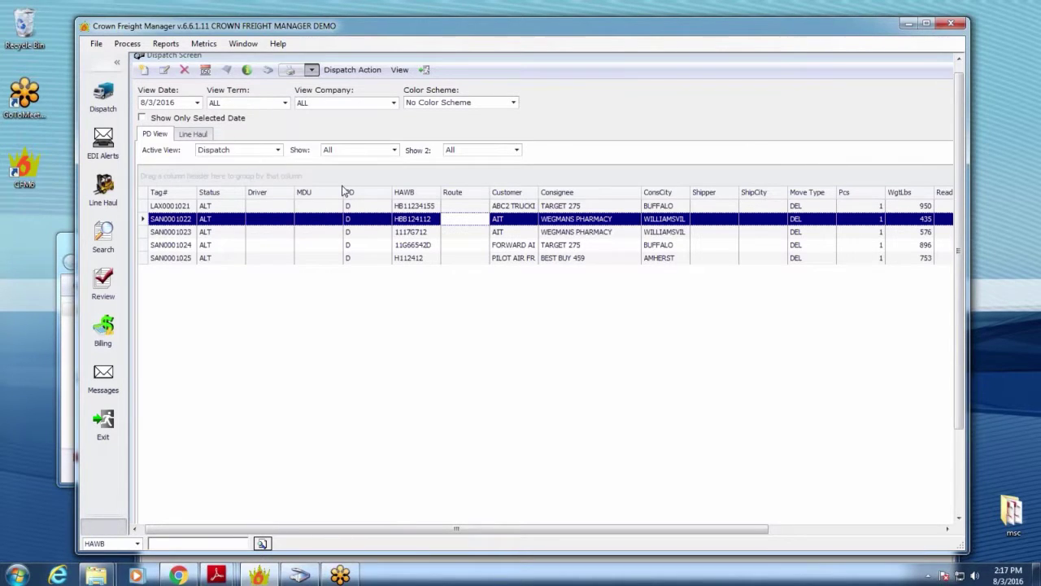
left_click(431, 342)
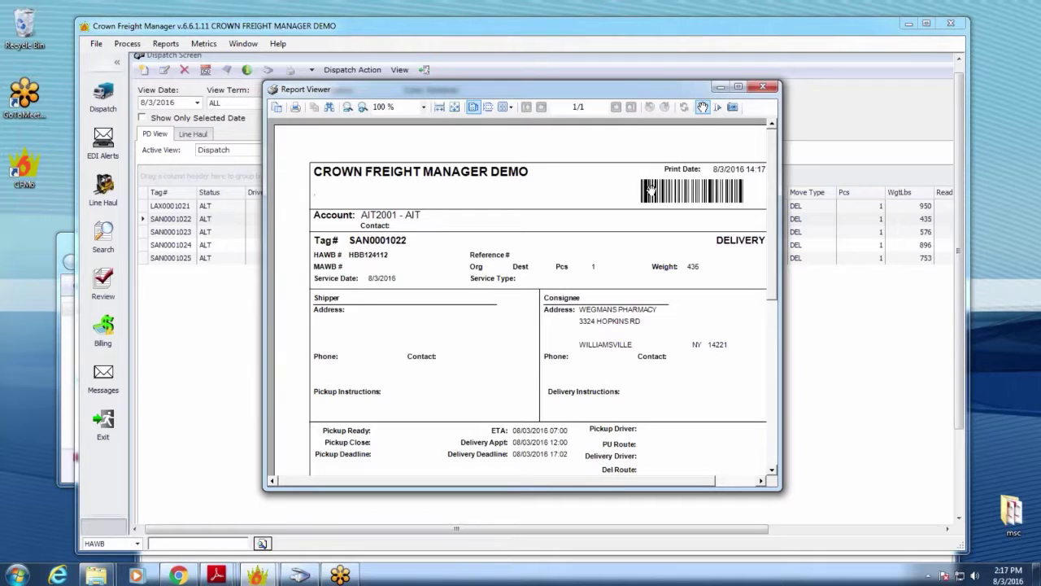
left_click(762, 88)
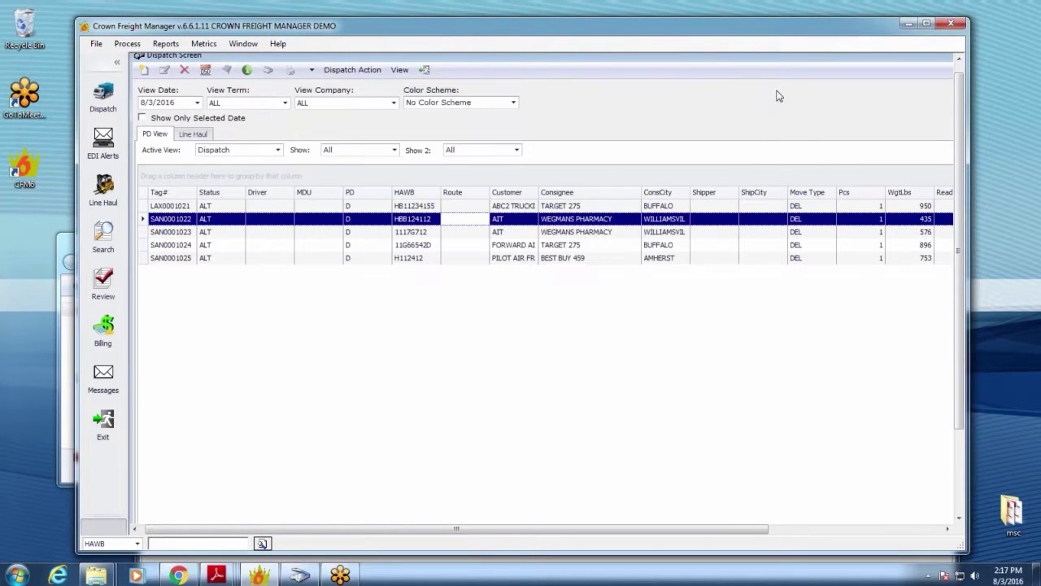
- Switch to Document Management Server, then move and enlarge its window so the image preview and Session Queue are fully visible
left_click(299, 575)
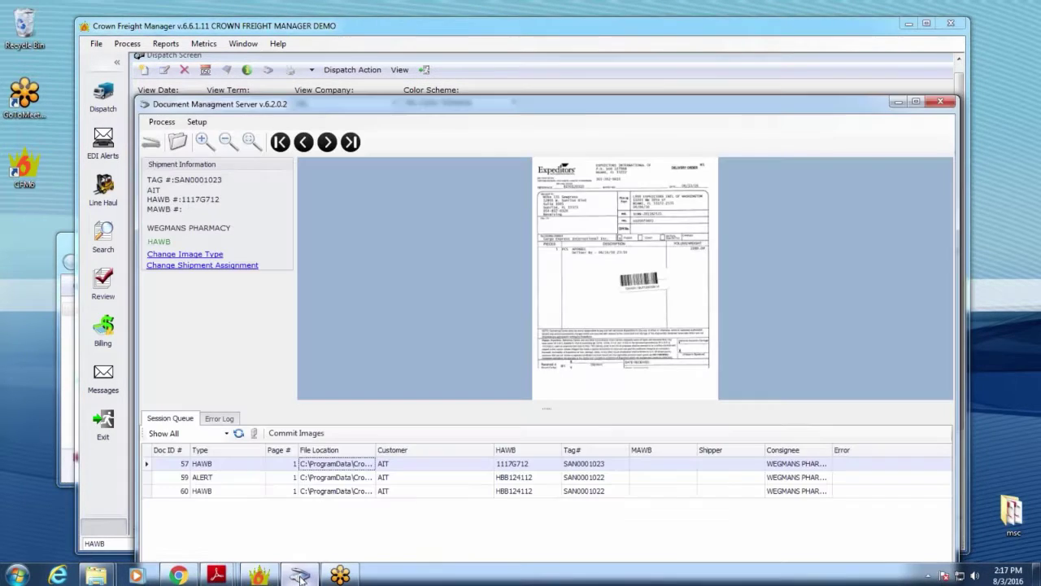
left_click_drag(460, 114, 450, 57)
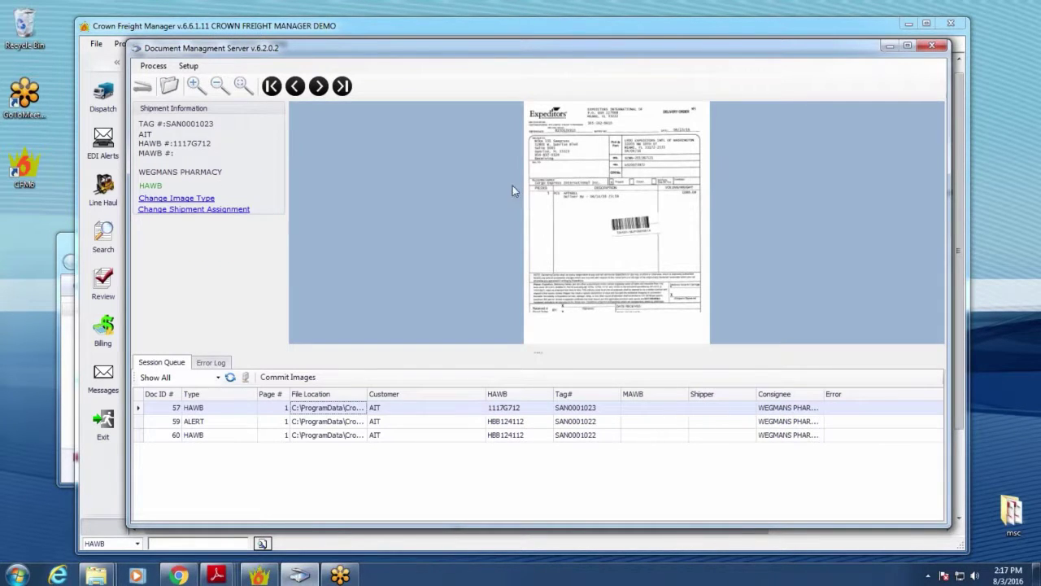
left_click_drag(486, 527, 486, 541)
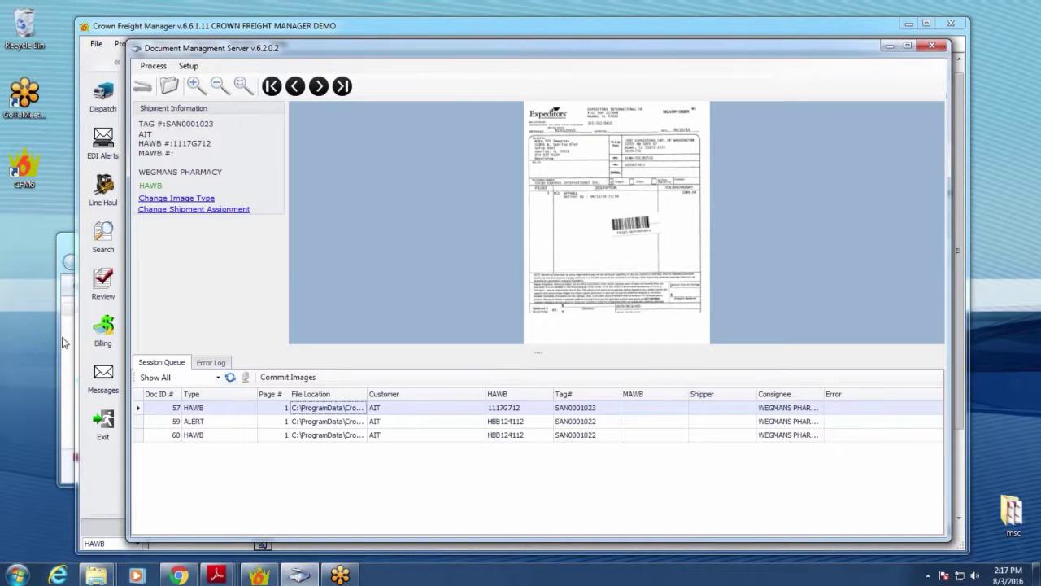
left_click_drag(391, 58, 446, 53)
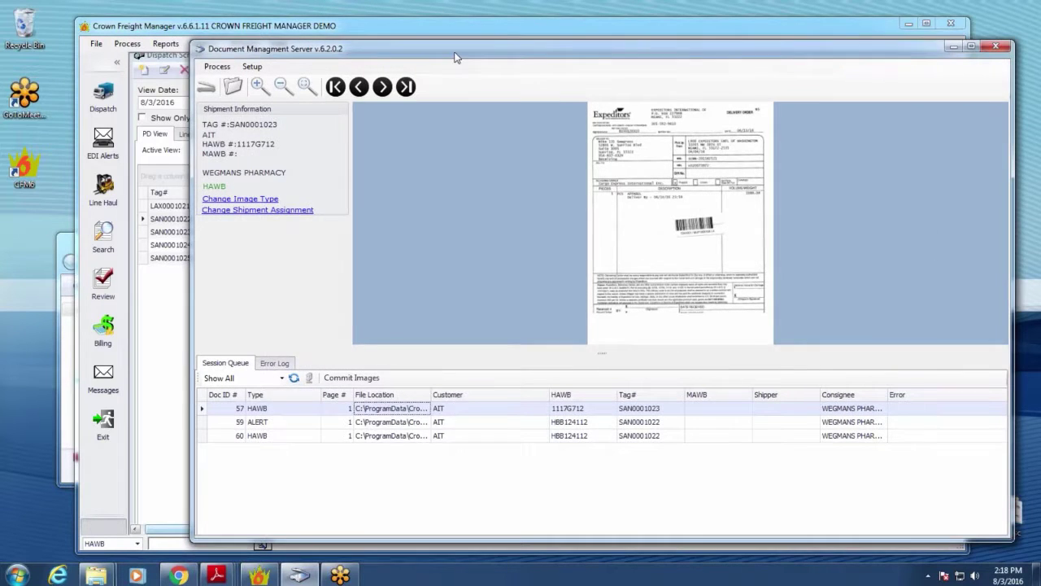
- Compare the scanned HAWB and ALERT pages in the Session Queue, checking their barcodes and shipment information
left_click(373, 417)
left_click(383, 430)
left_click(391, 405)
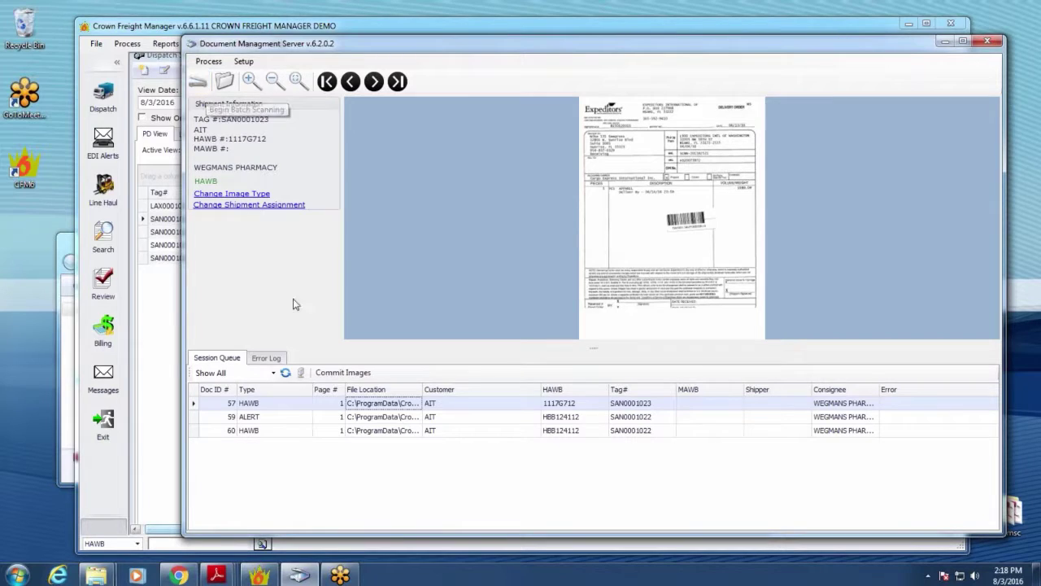
left_click(364, 418)
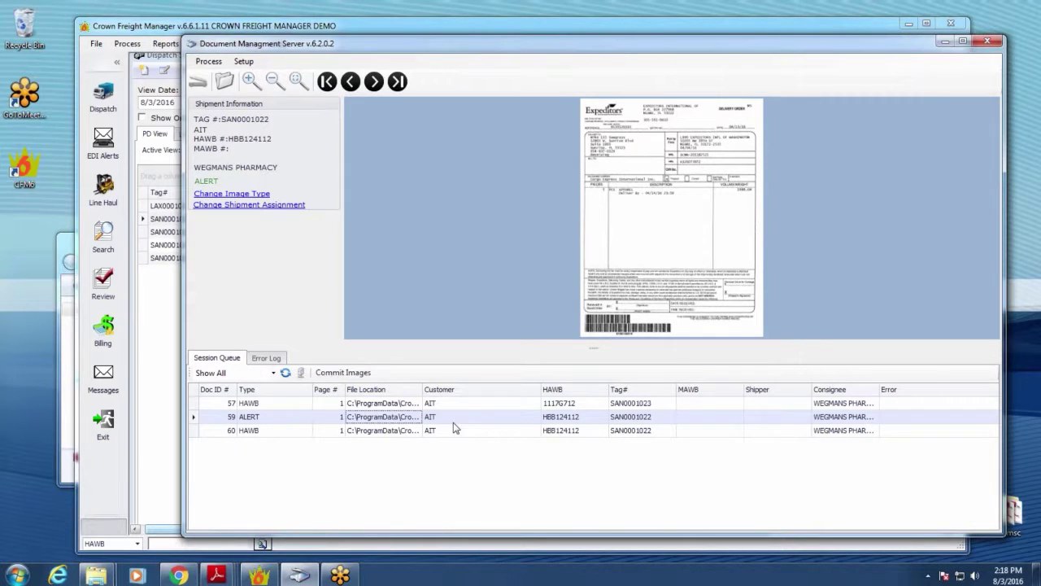
left_click(386, 405)
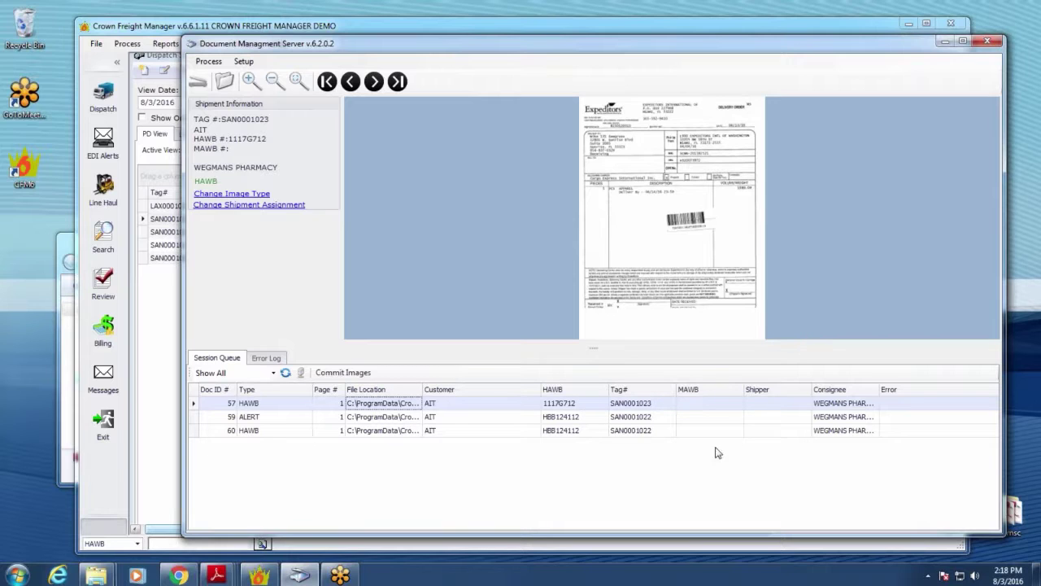
- Examine the queued scans and the database connection settings in Application Options, then close the options without saving
left_click(425, 416)
left_click(418, 431)
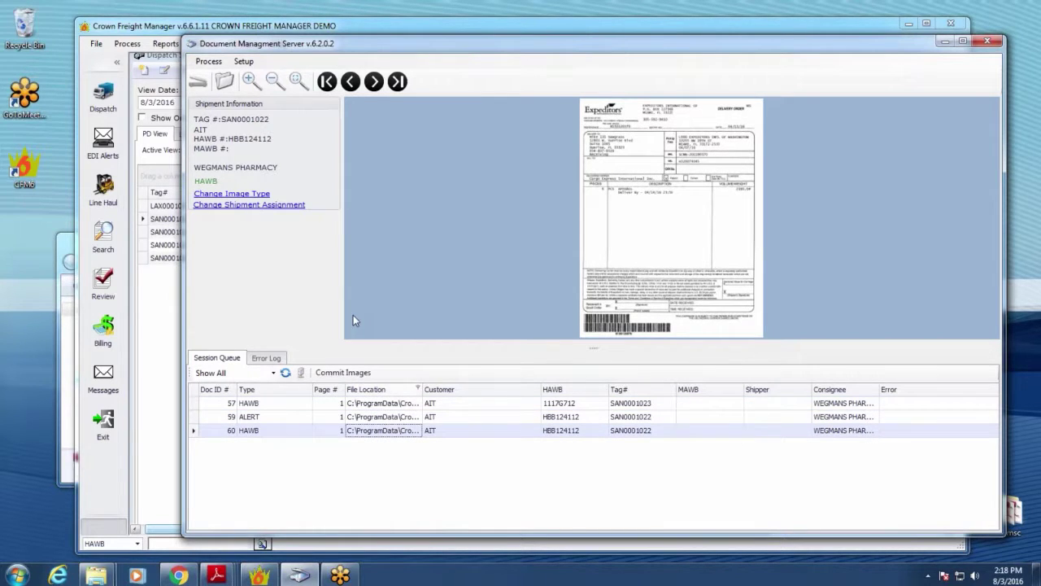
left_click(244, 62)
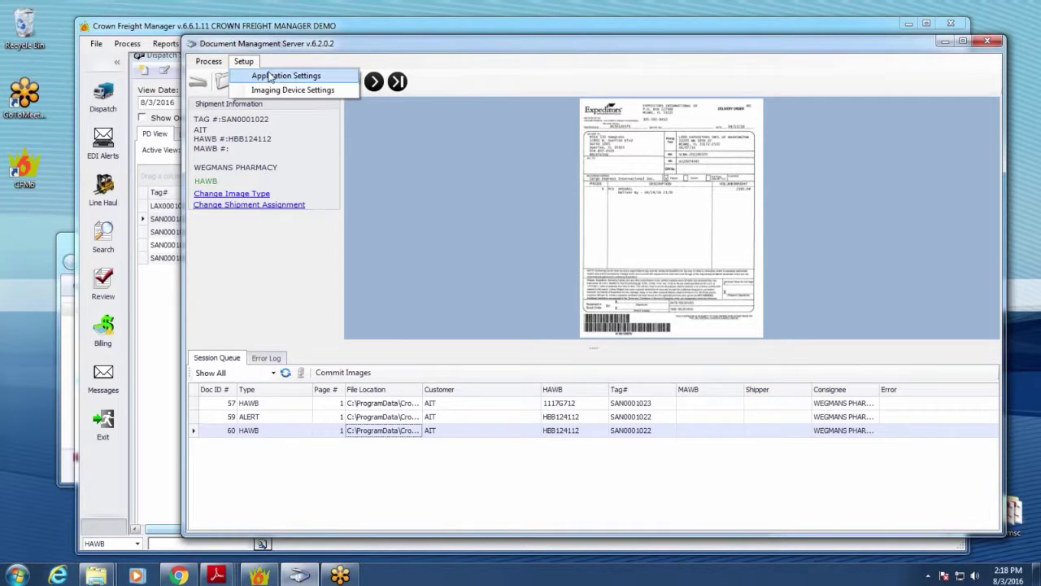
left_click(270, 77)
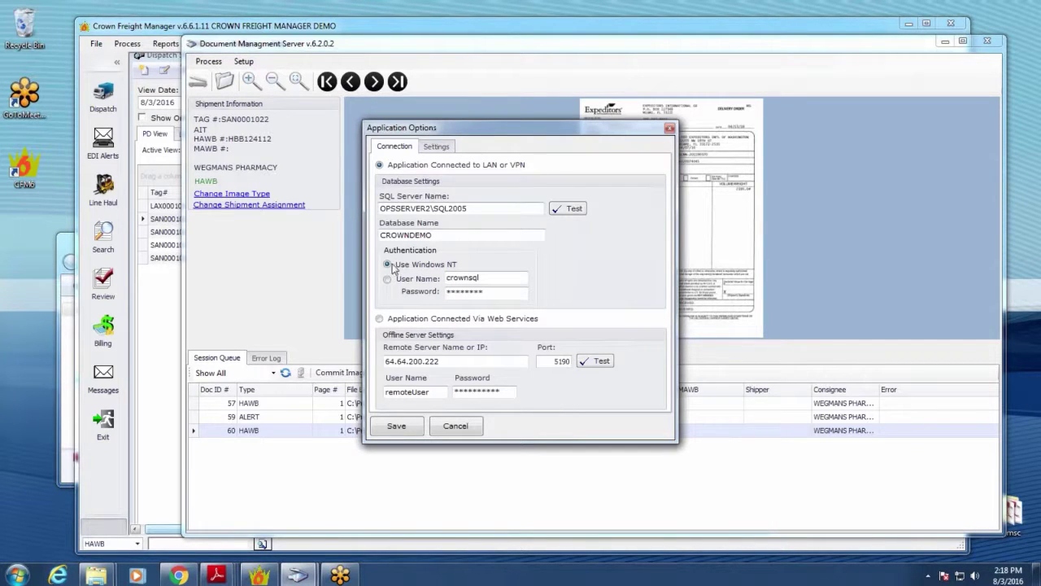
left_click(465, 432)
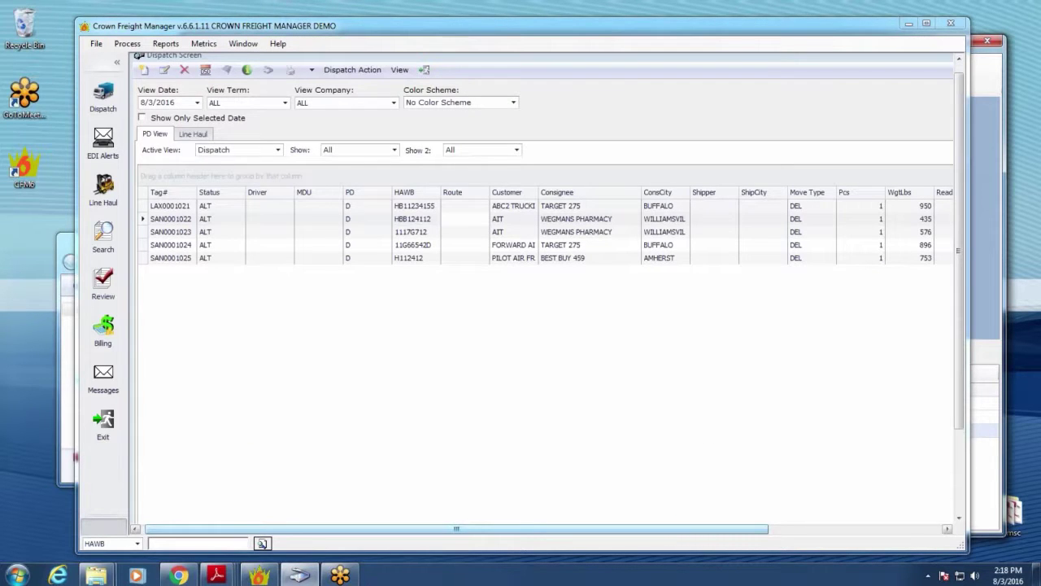
- Bring Document Management Server back in front, examine its TWAIN imaging device settings, and close them without saving
left_click(907, 22)
left_click(299, 575)
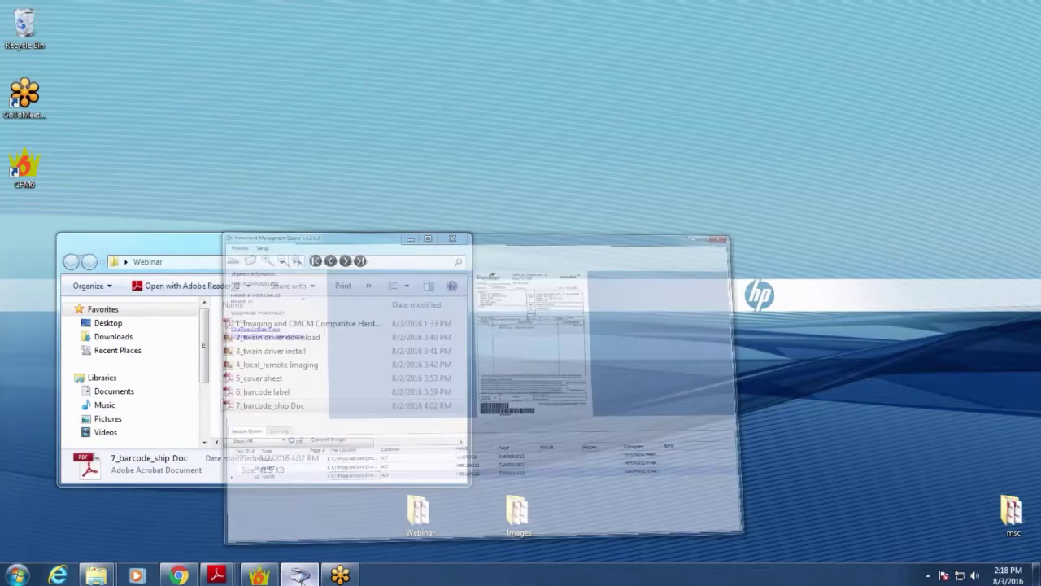
left_click(243, 61)
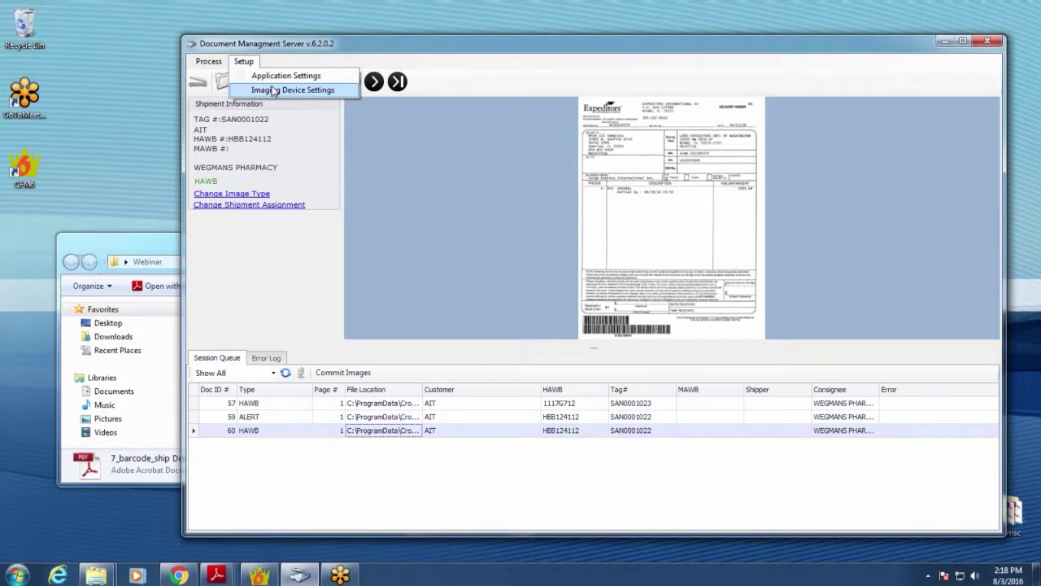
left_click(275, 89)
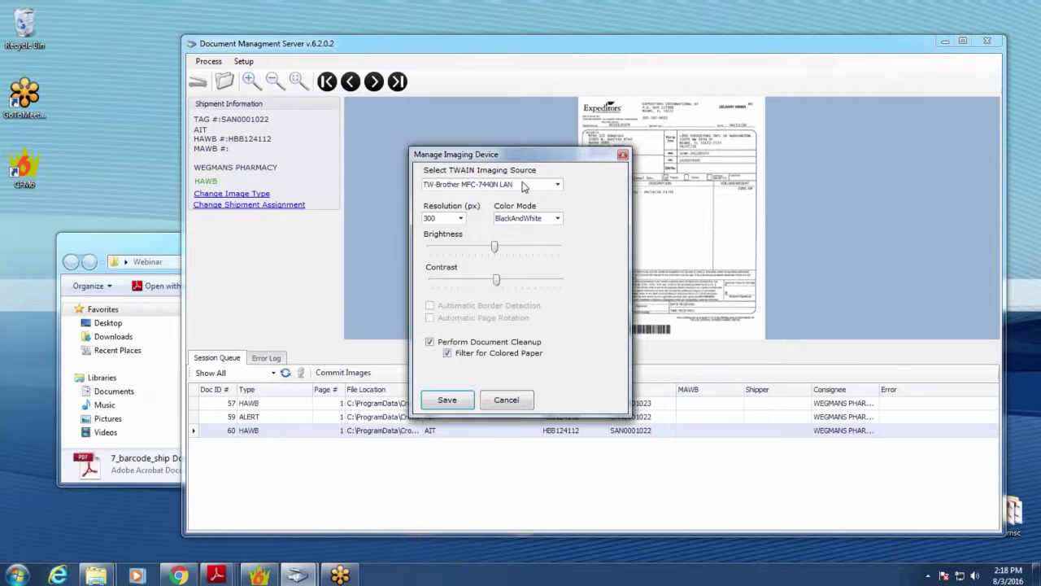
left_click(503, 404)
- Review the three queued scans, view the shipment assignment search for the ALERT page, and close it without selecting a shipment
left_click(461, 416)
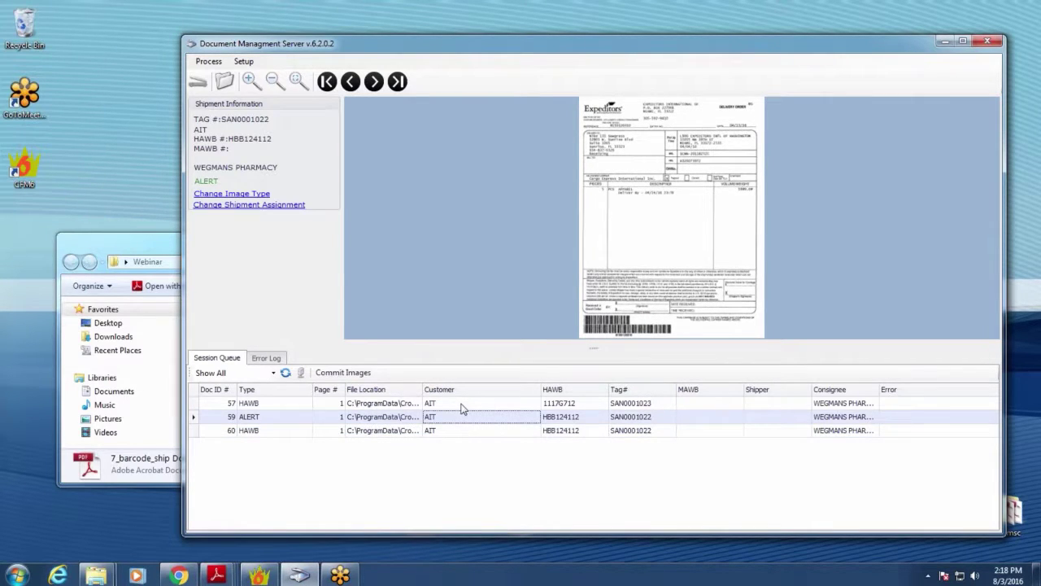
left_click(464, 404)
left_click(468, 431)
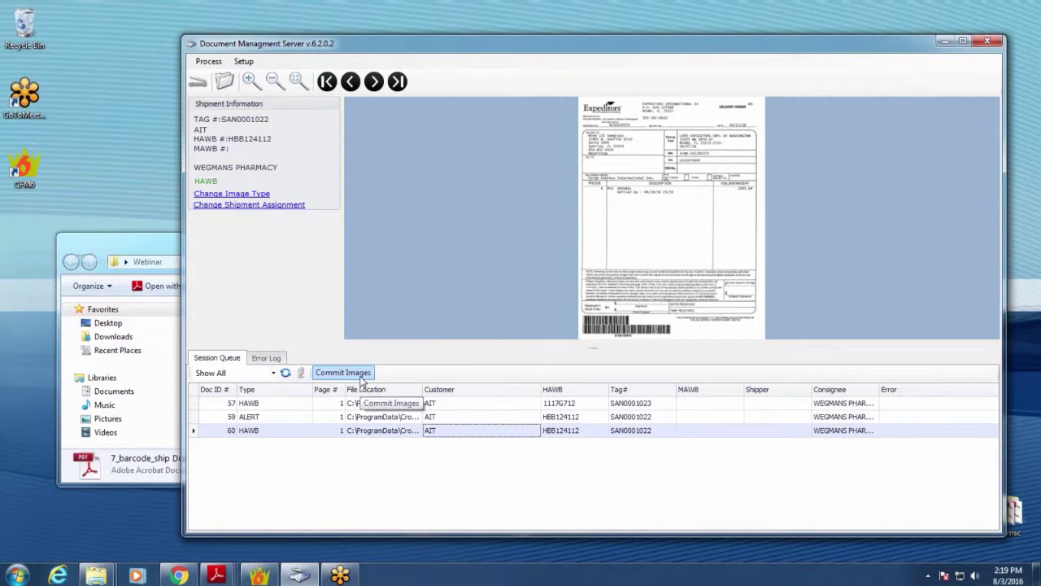
left_click(359, 418)
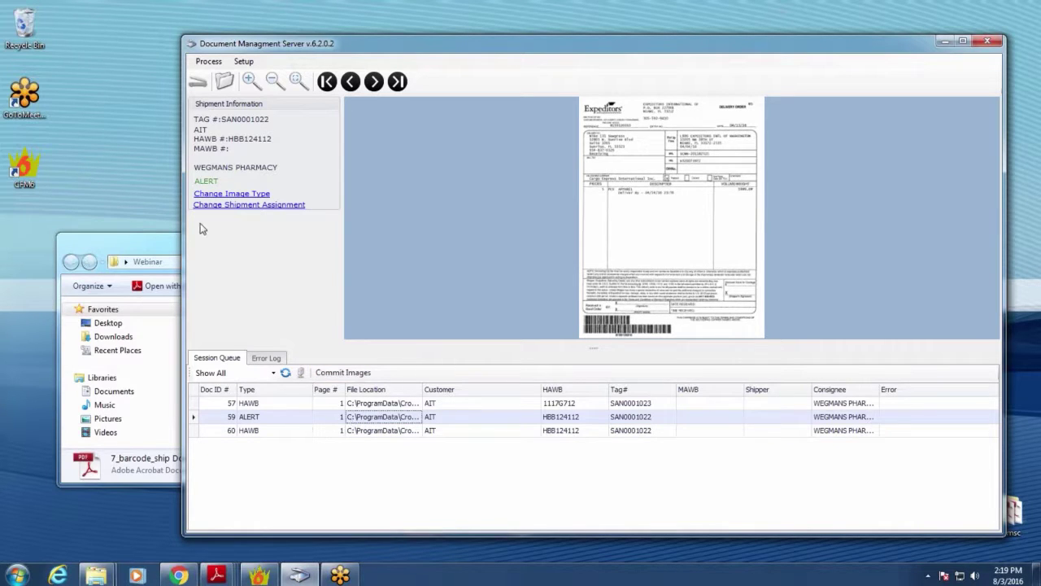
left_click(254, 206)
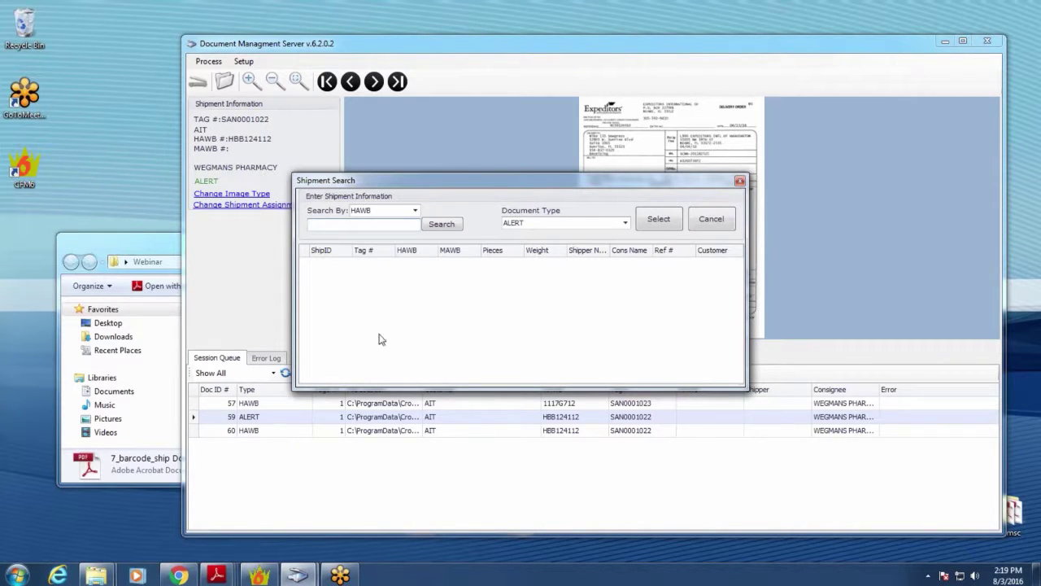
left_click(720, 223)
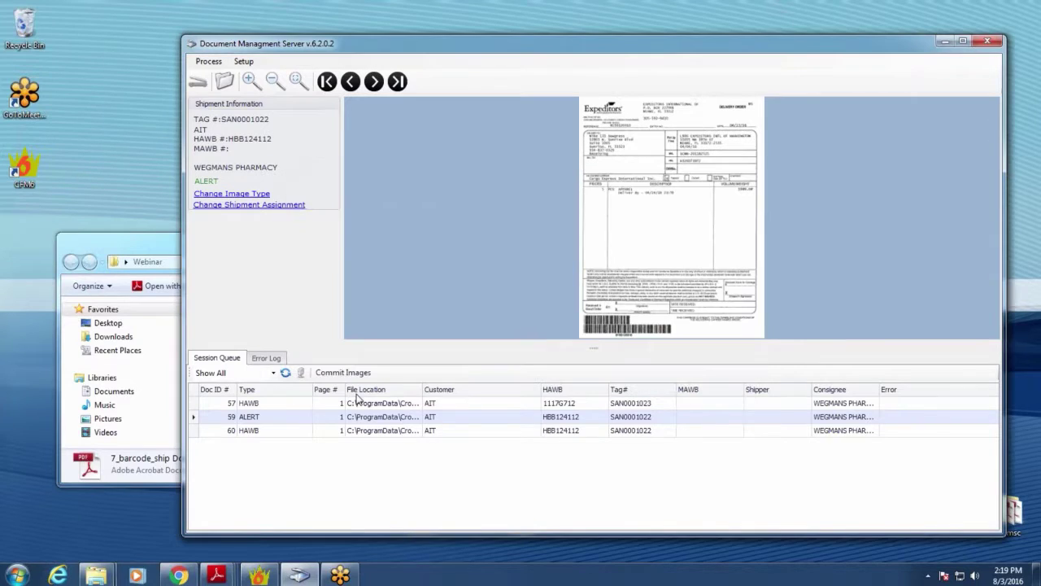
- Copy the HAWB number from the 576 lb AIT shipment in Crown Freight Manager, then close the entry and minimize that window
left_click(256, 575)
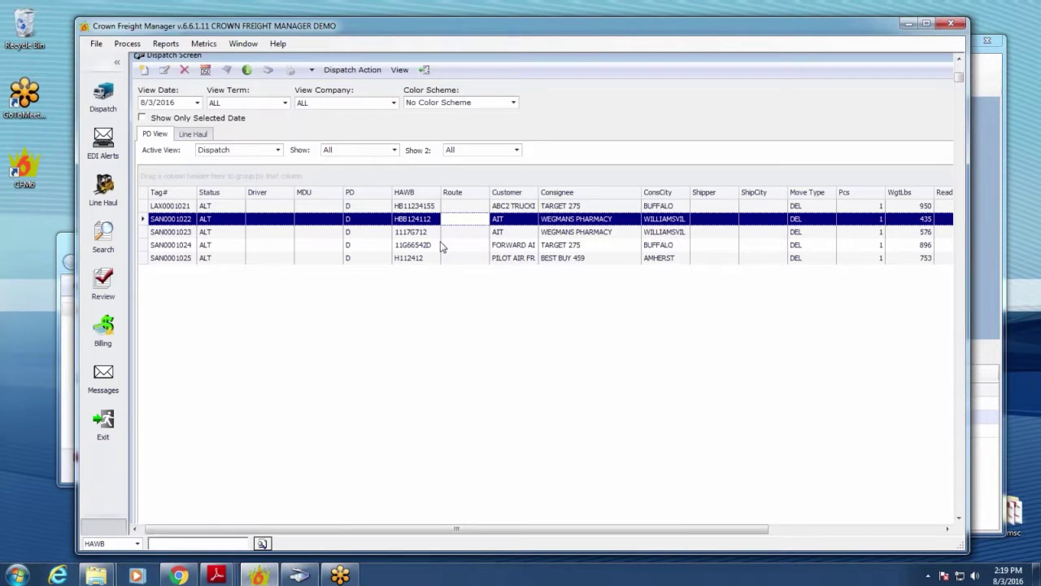
double_click(455, 239)
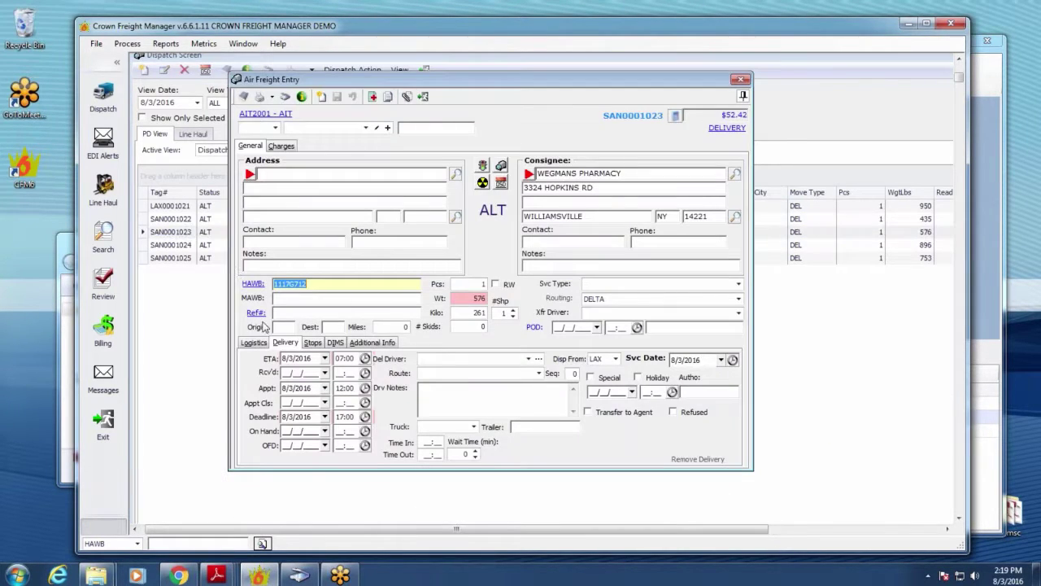
right_click(301, 287)
left_click(318, 330)
left_click(740, 80)
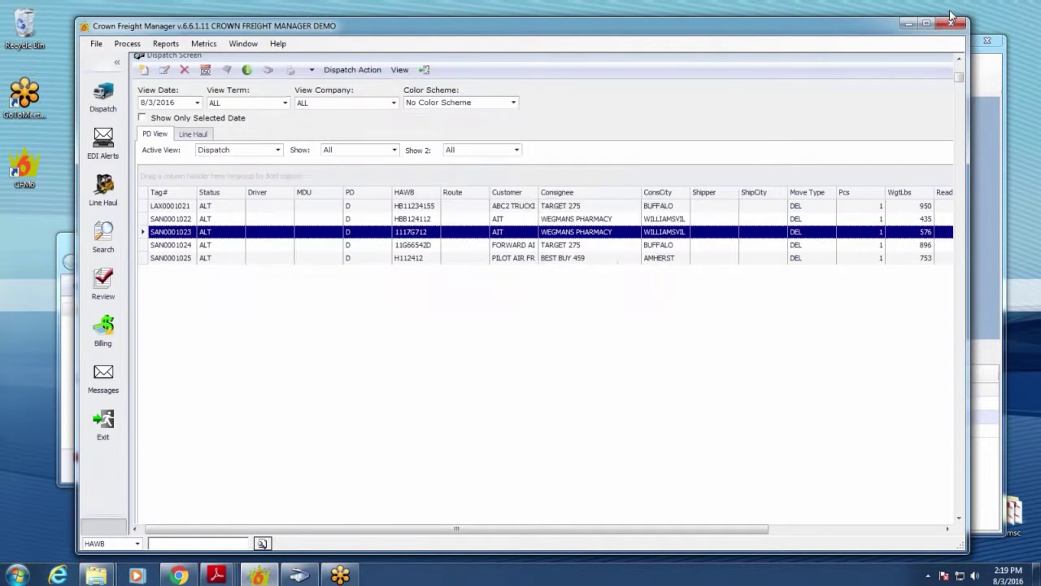
left_click(902, 23)
- Reassign the ALERT scan to the 576 lb AIT shipment using its copied HAWB number, with DR as the document type
left_click(376, 417)
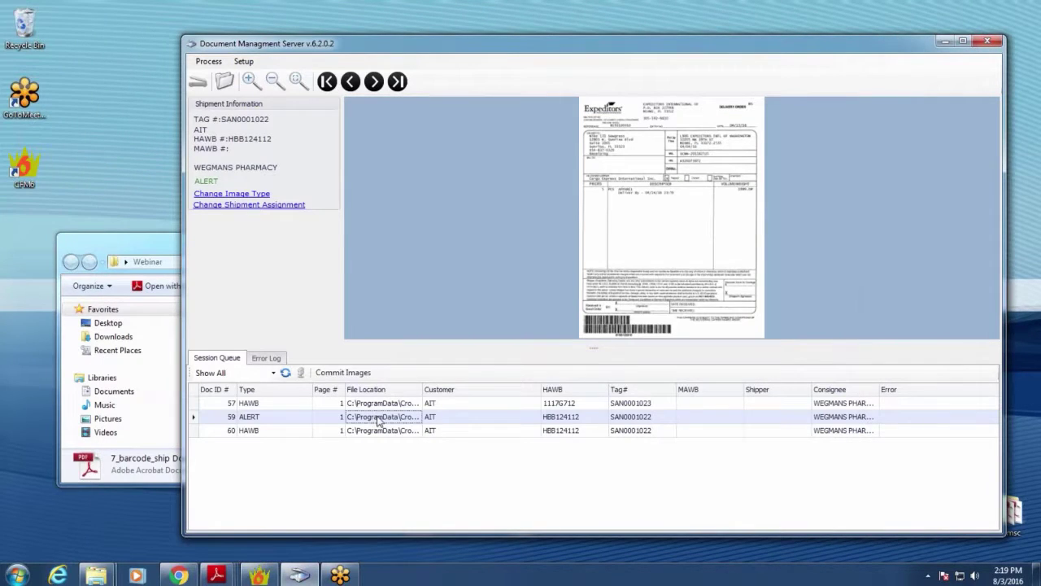
left_click(263, 205)
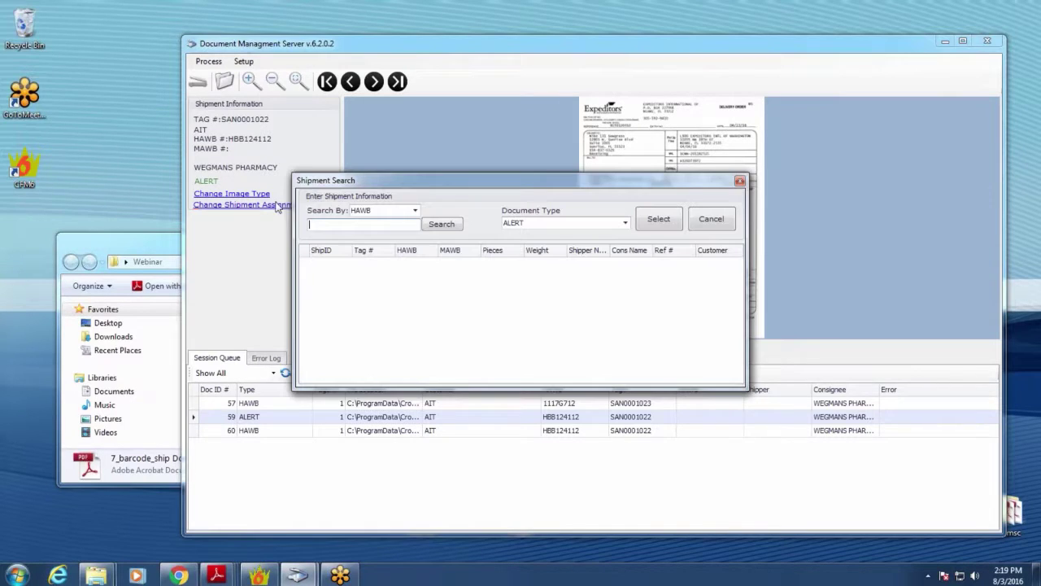
right_click(375, 221)
left_click(428, 272)
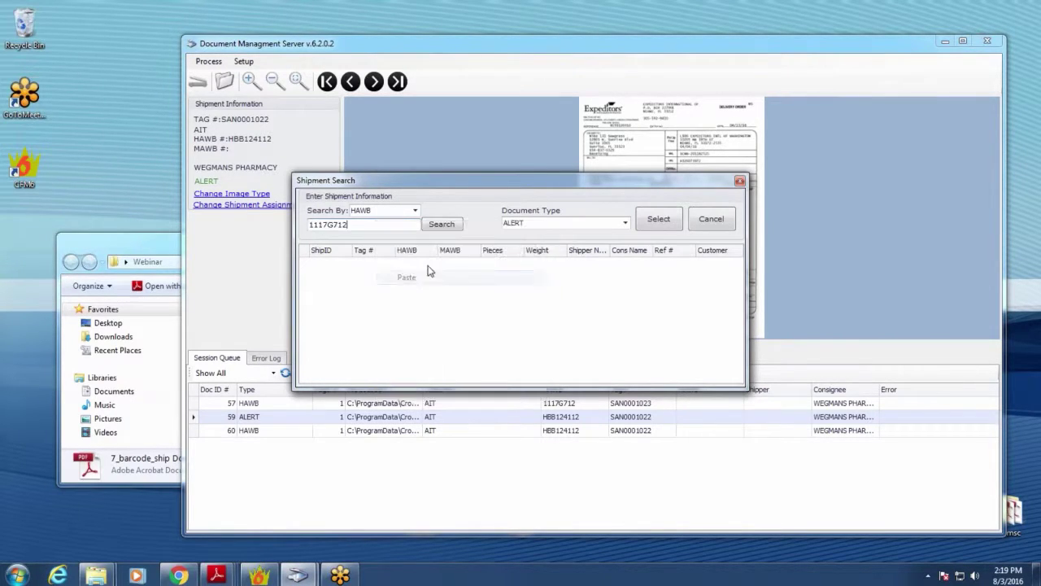
left_click(444, 225)
left_click(371, 265)
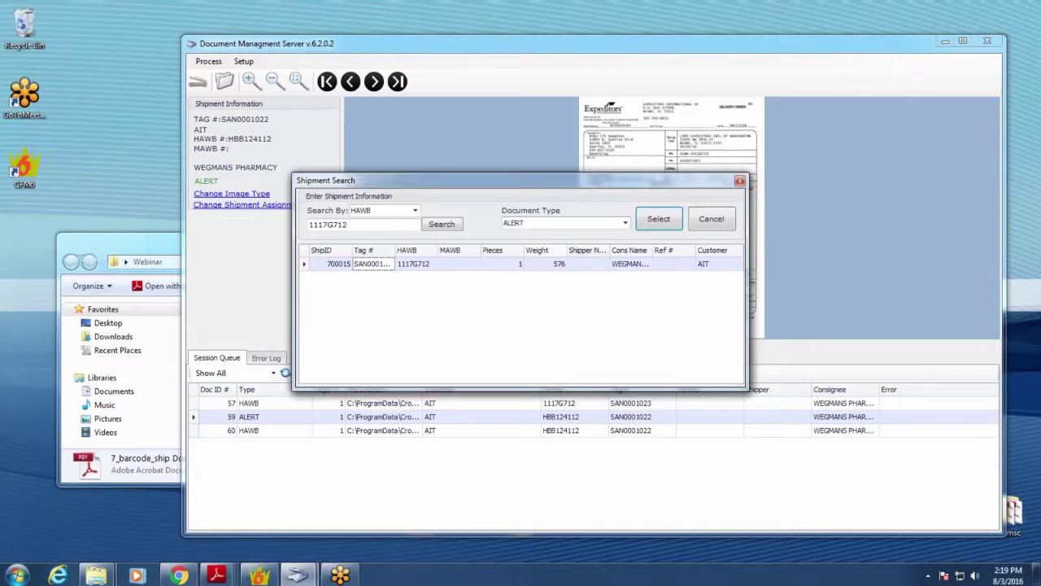
left_click(626, 223)
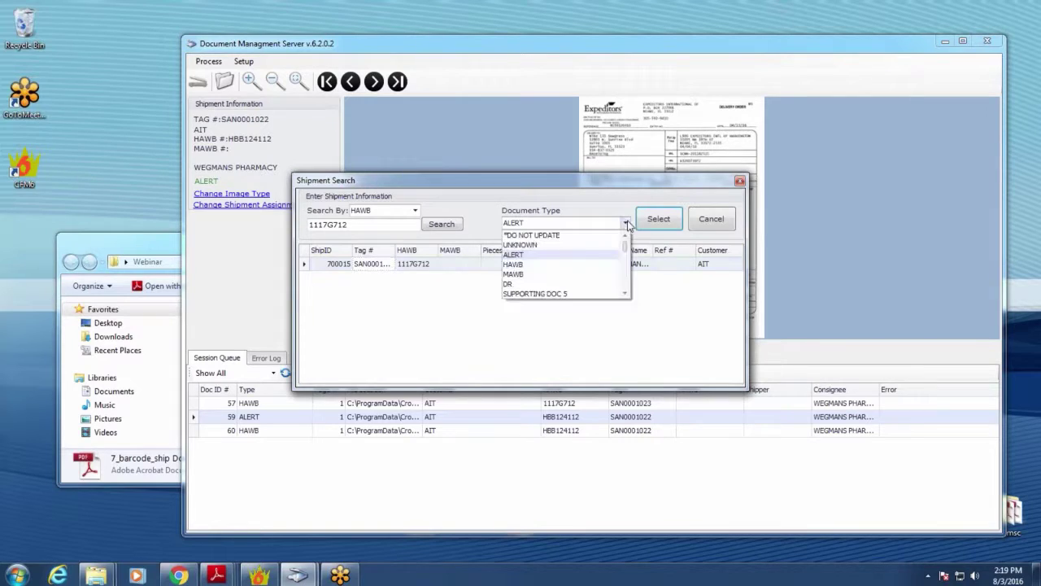
left_click(551, 284)
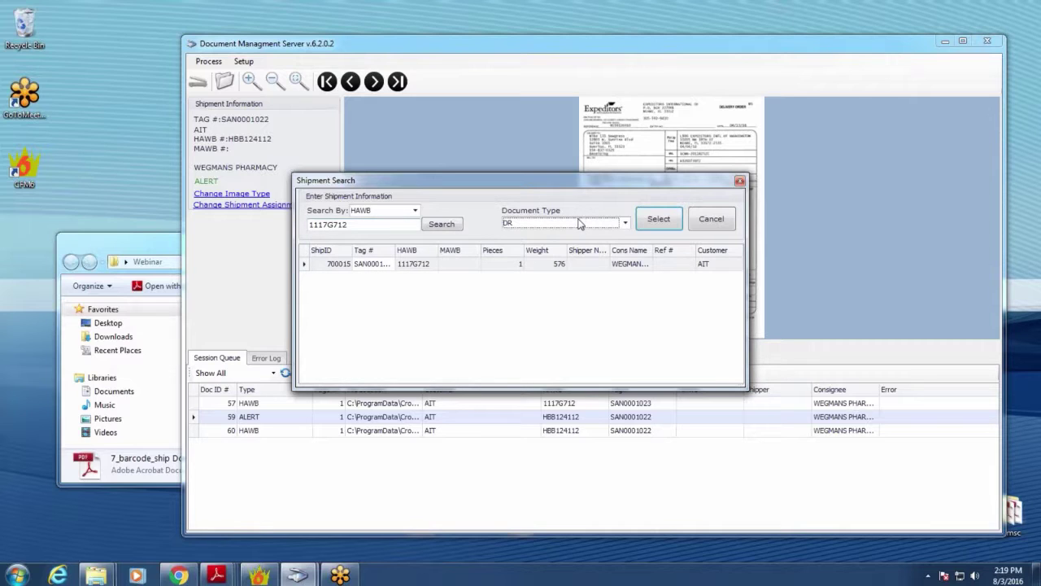
left_click(659, 221)
- Compare the reassigned DR page with the HAWB page below it in the Session Queue
left_click(515, 429)
left_click(510, 417)
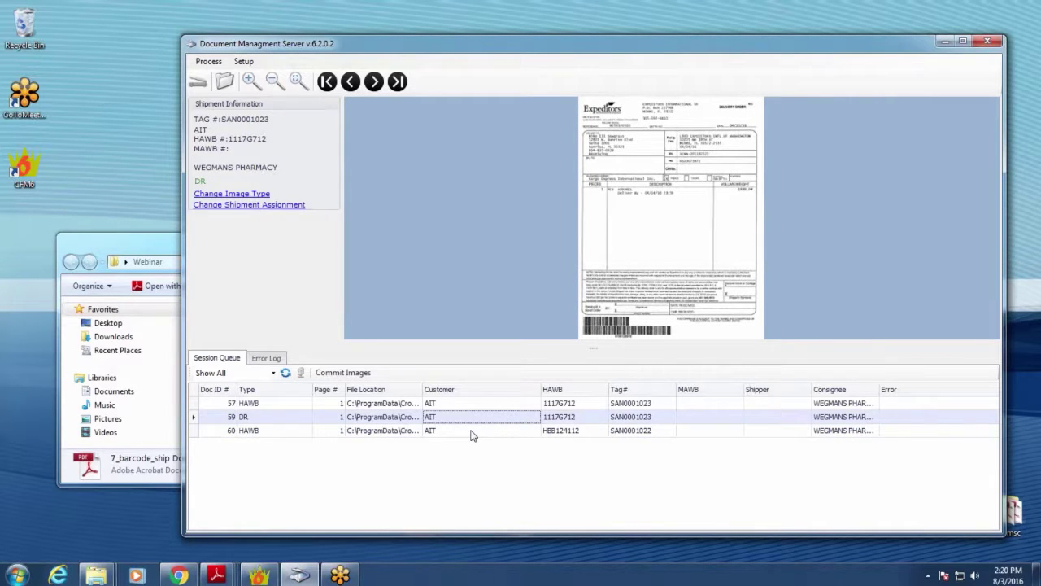
left_click(471, 431)
left_click(486, 417)
- Change the image type of the first queued HAWB scan to ALERT, then check the other two pages
left_click(340, 404)
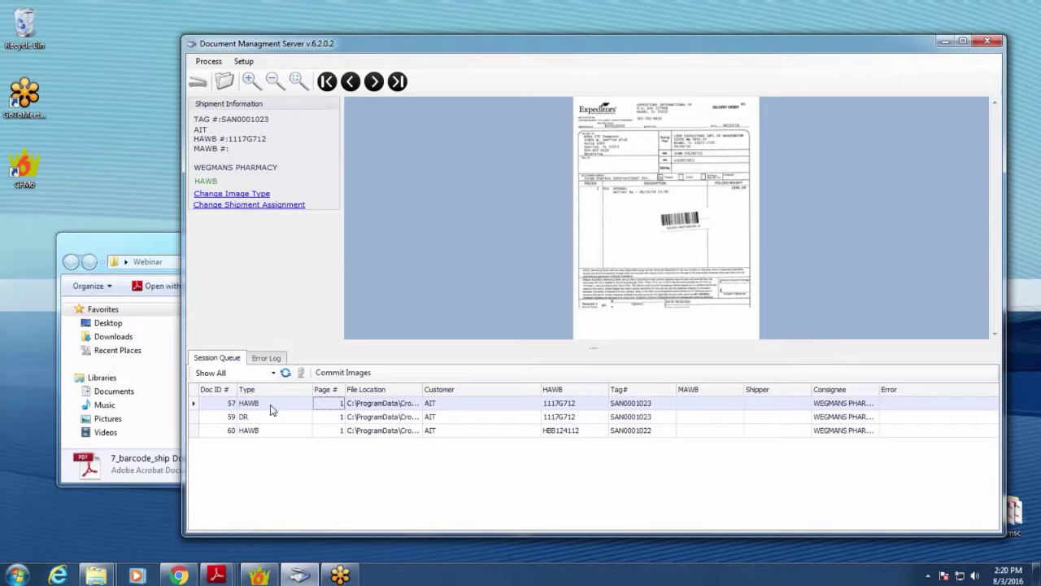
left_click(257, 195)
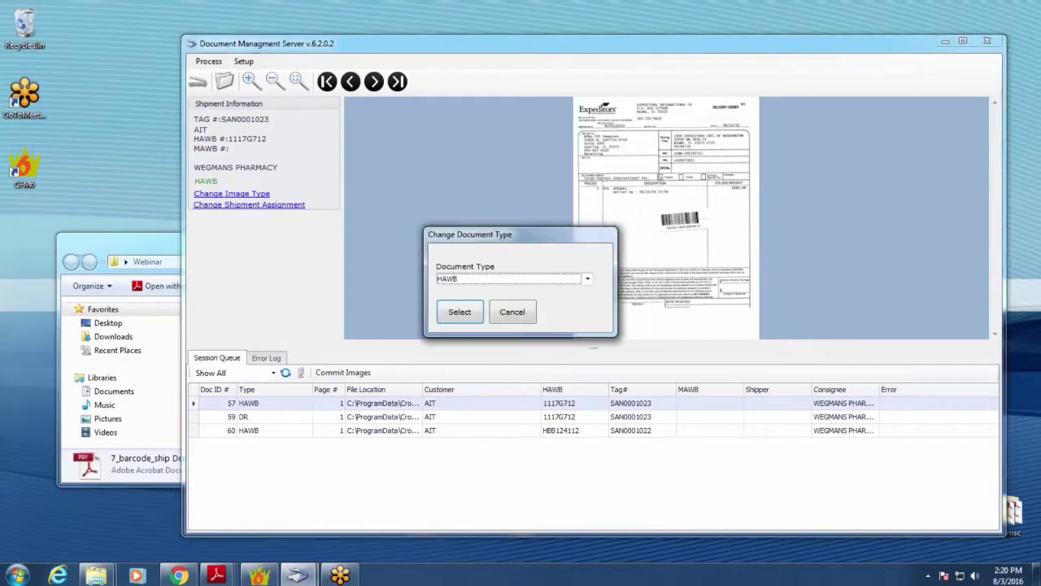
left_click(532, 279)
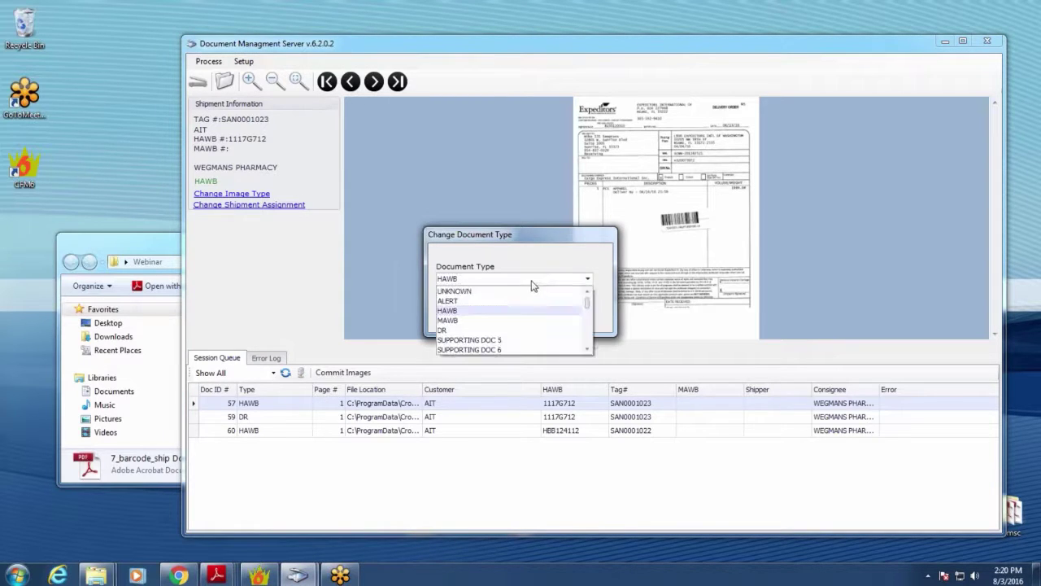
left_click(487, 301)
left_click(465, 320)
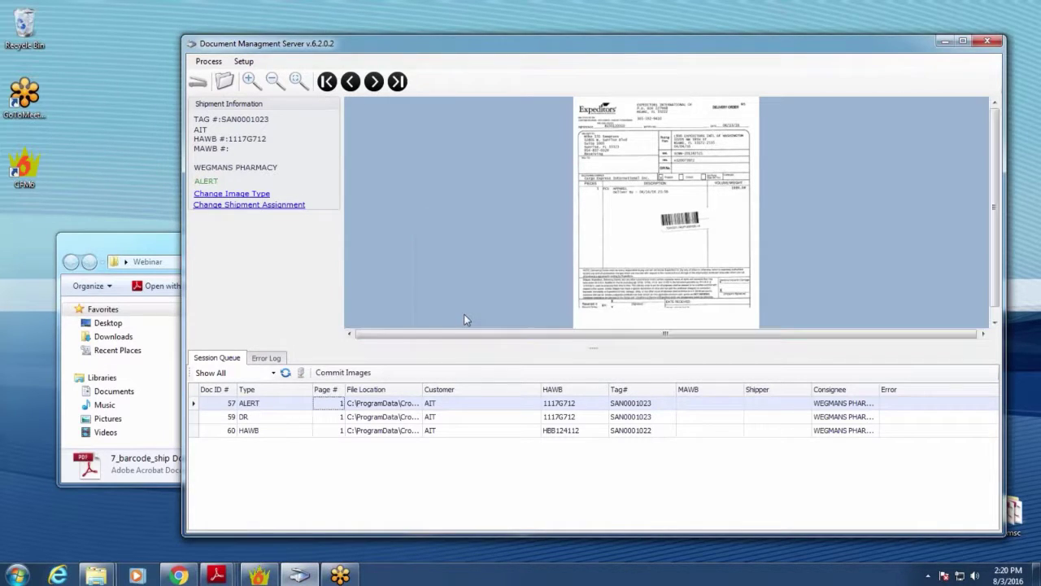
left_click(361, 428)
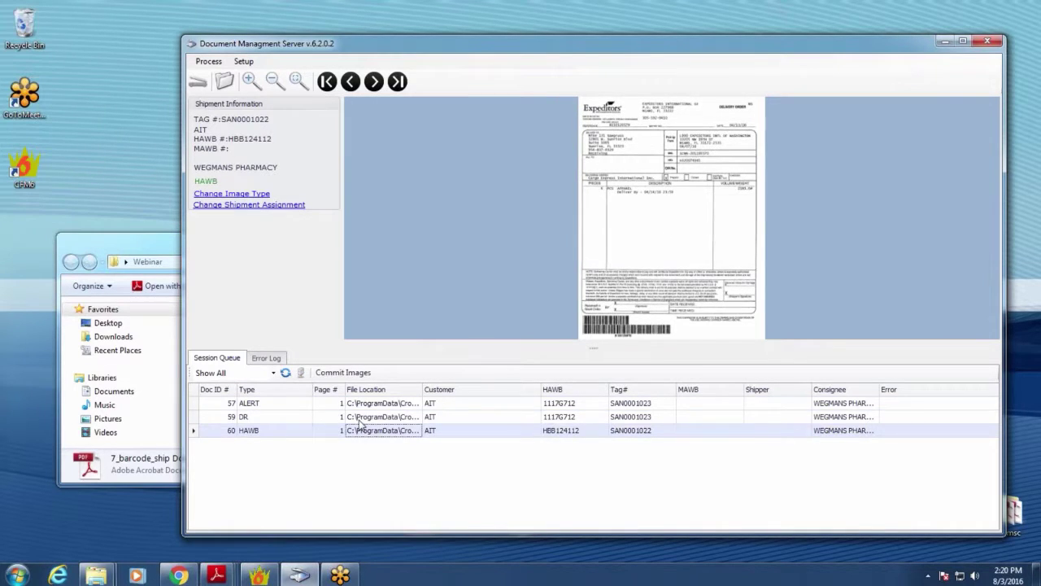
left_click(360, 416)
- Bring up the Images folder and add its first Delivery-Order PDF to Document Management Server's Session Queue
left_click(138, 245)
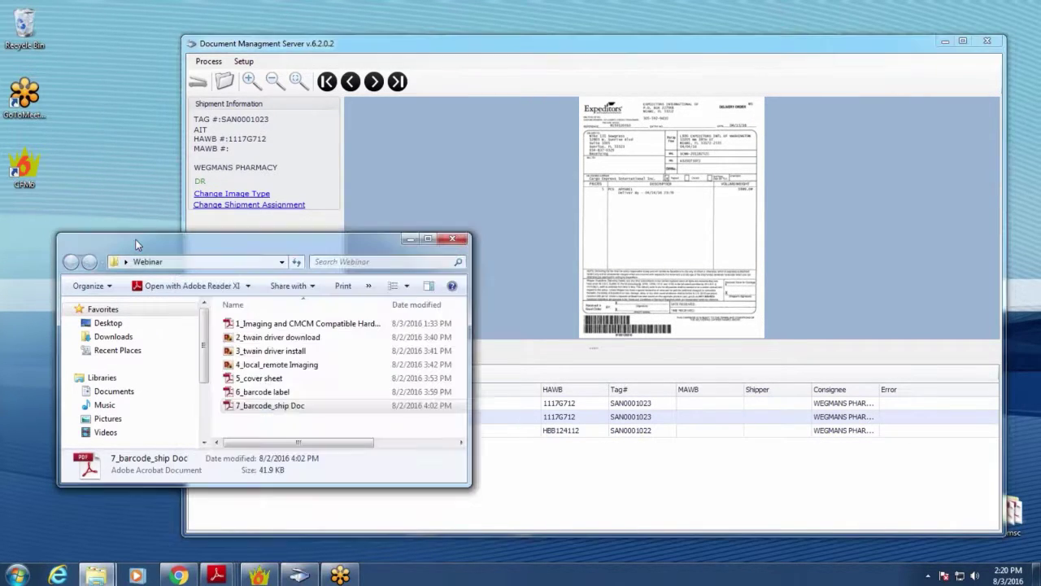
mouse_move(94, 574)
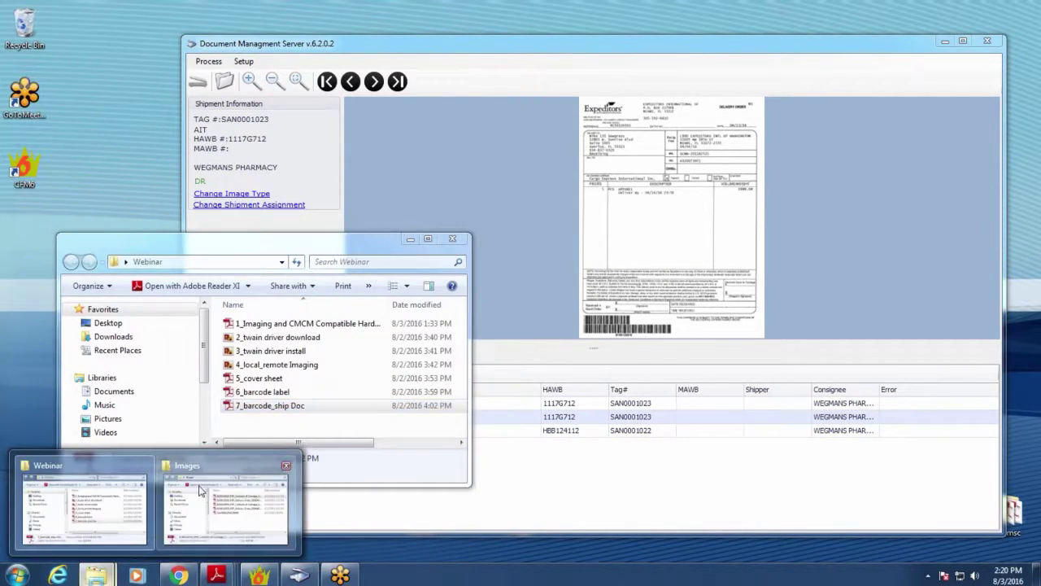
left_click(218, 457)
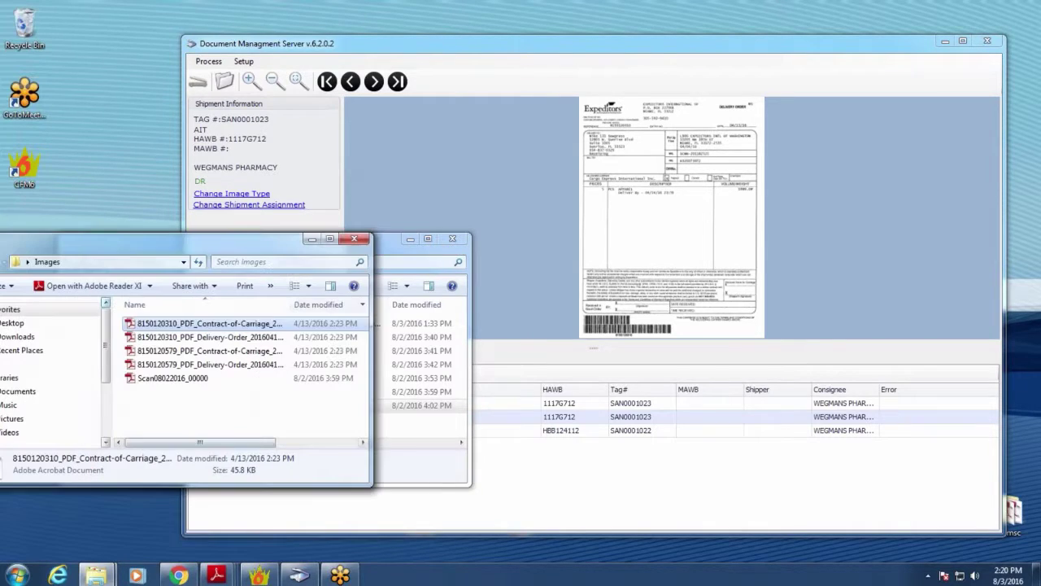
left_click(410, 239)
left_click(172, 341)
left_click_drag(173, 342, 370, 309)
left_click_drag(467, 315, 468, 315)
left_click(438, 444)
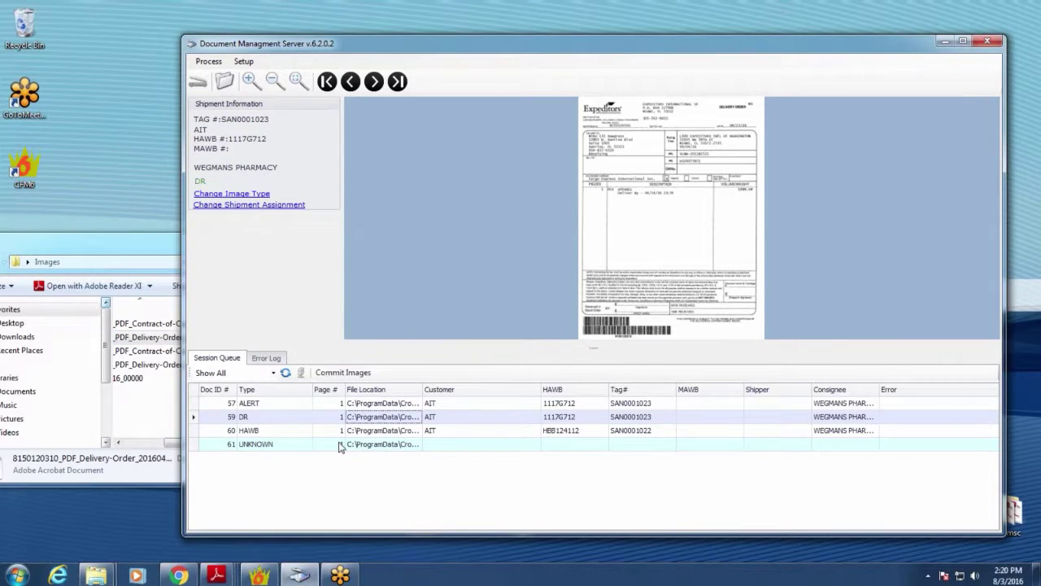
- Look up the AIT shipment for the queued UNKNOWN document in the shipment search, using the copied HAWB number
left_click(377, 420)
left_click(422, 444)
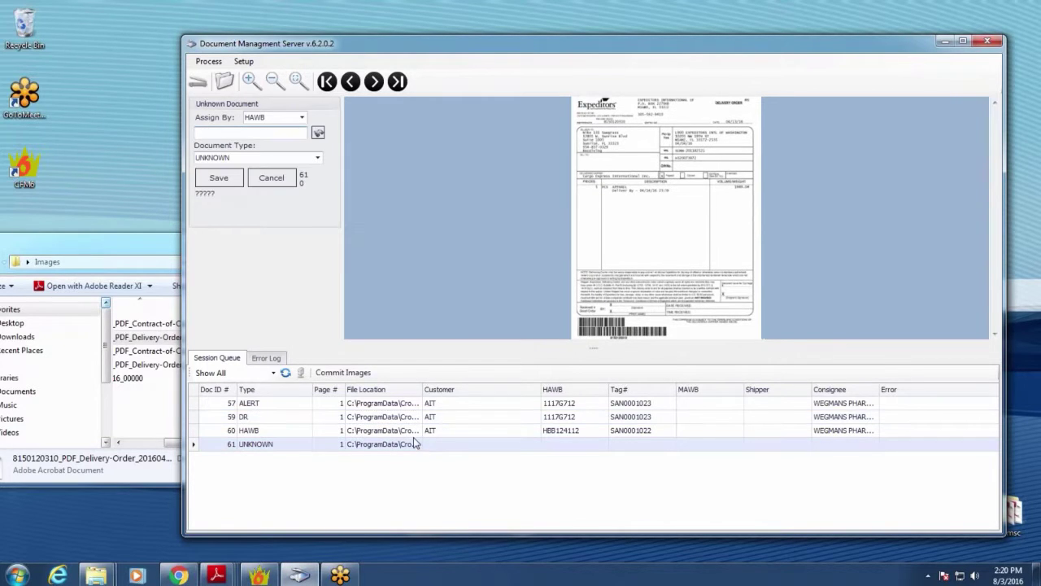
right_click(280, 133)
left_click(322, 195)
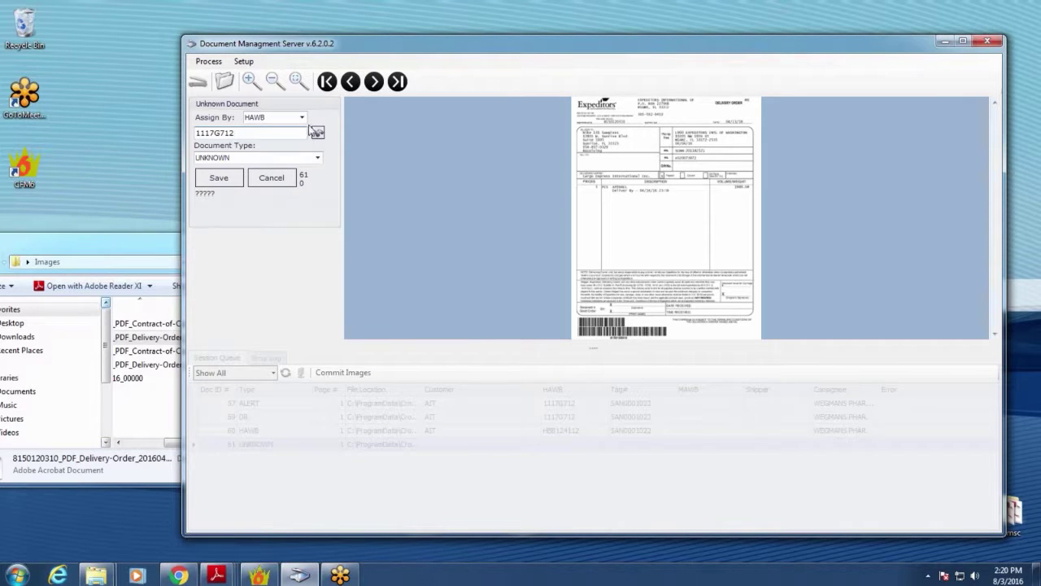
left_click(317, 132)
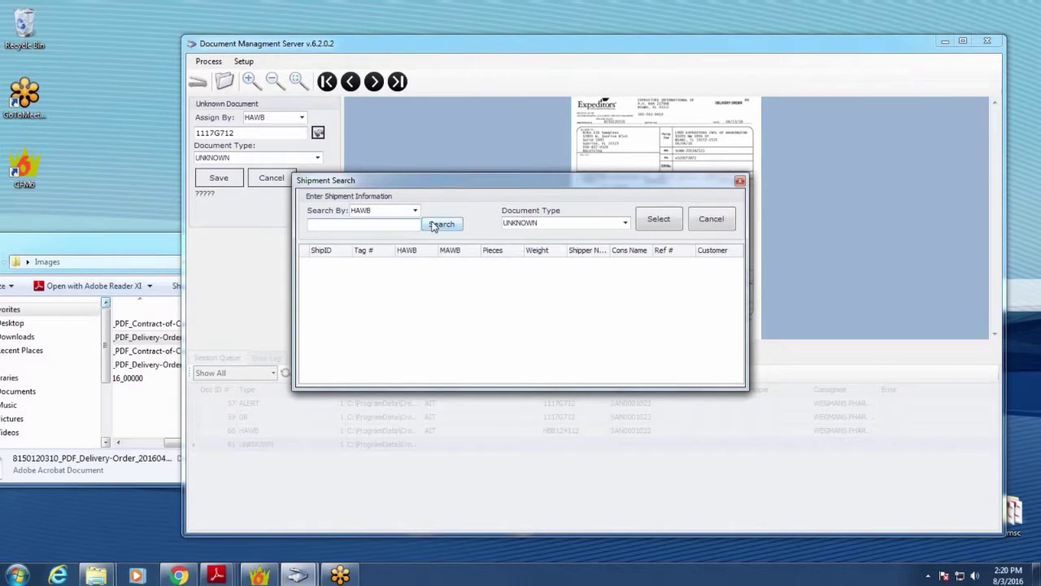
right_click(398, 225)
left_click(427, 285)
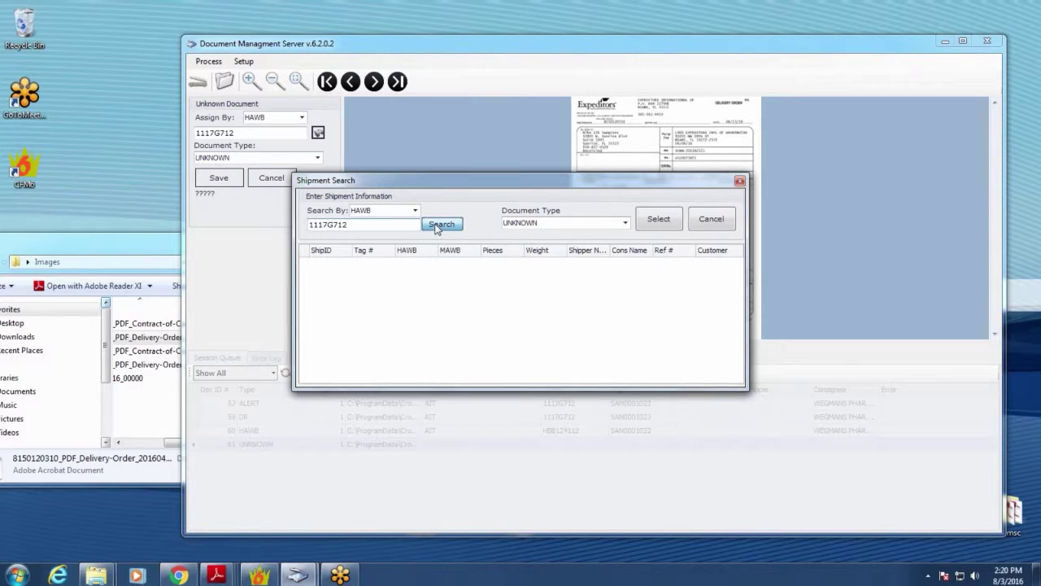
left_click(442, 224)
- Assign the UNKNOWN document to the found shipment as SUPPORTING DOC 6, save the assignment, and minimise the Images folder
left_click(564, 224)
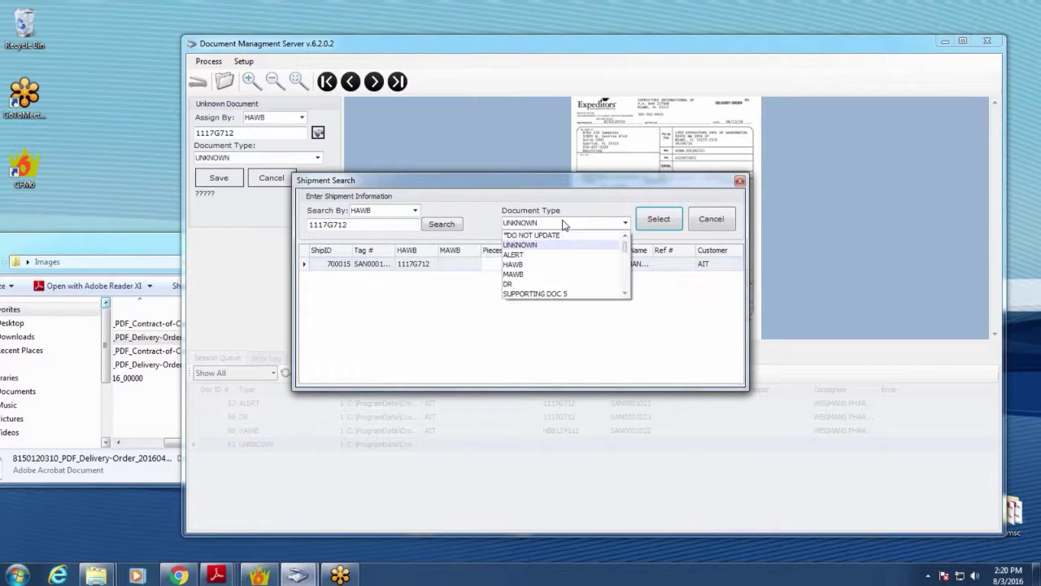
scroll(569, 293, "down", 1)
left_click(580, 275)
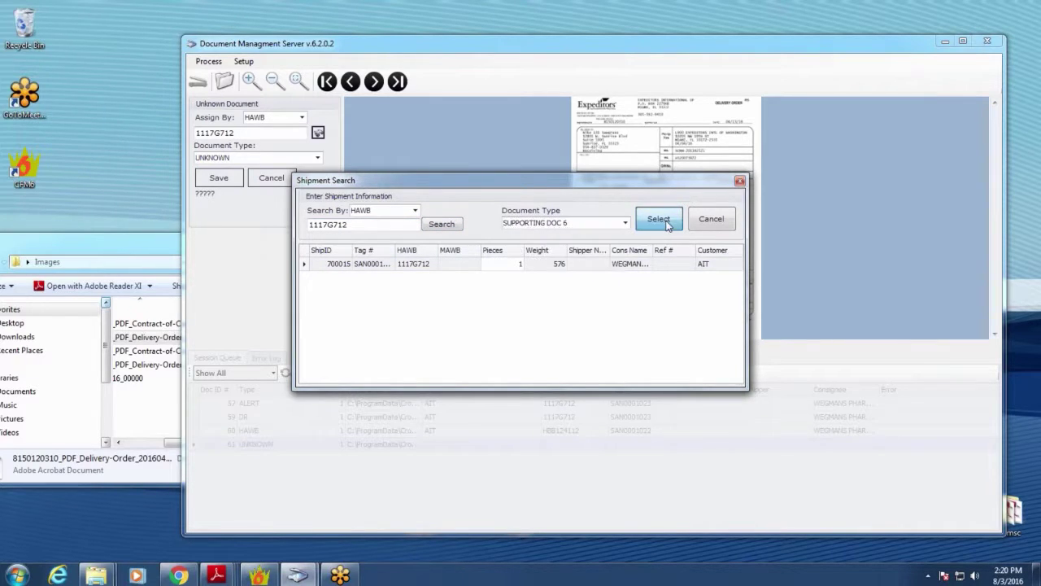
left_click(655, 218)
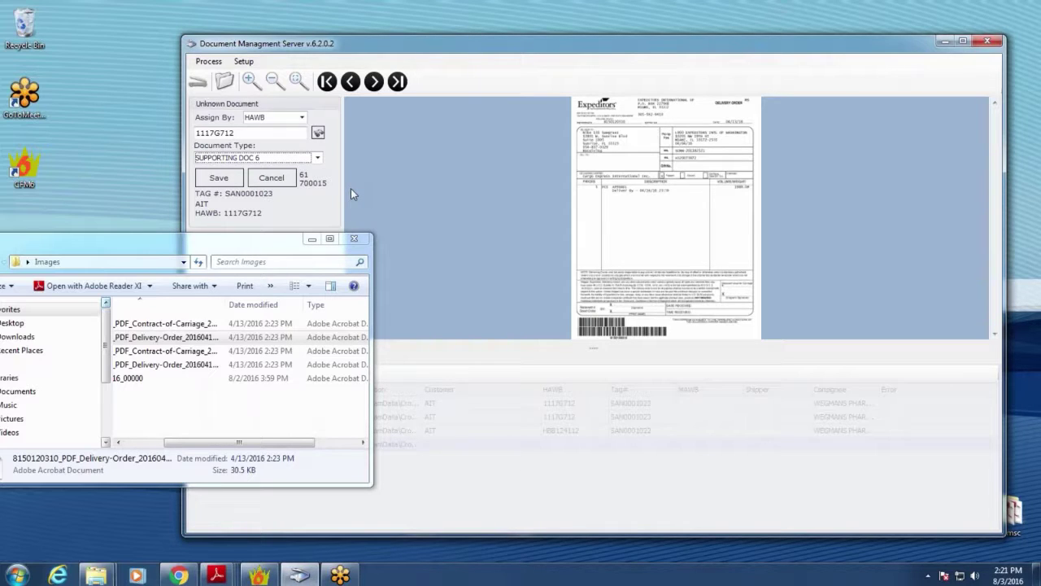
left_click(455, 169)
left_click(218, 178)
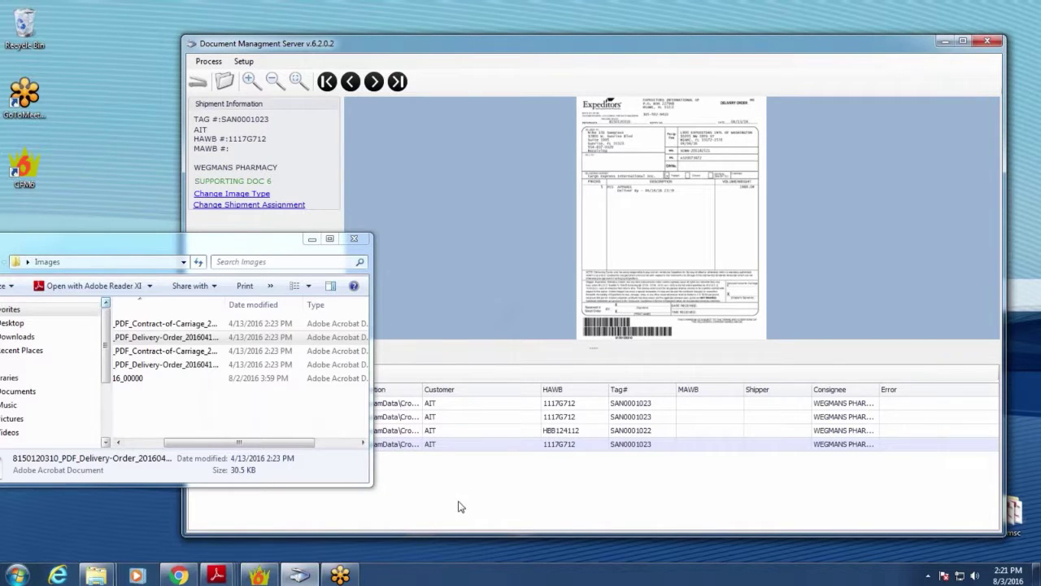
left_click(312, 239)
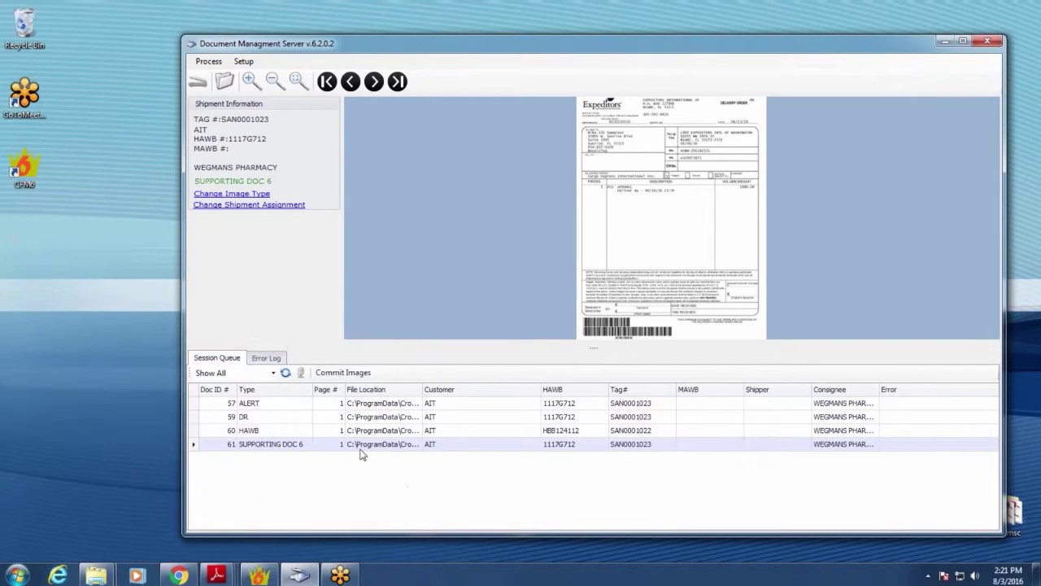
- Compare the previews of the ALERT, DR, HAWB and SUPPORTING DOC 6 pages in the Session Queue
left_click(395, 417)
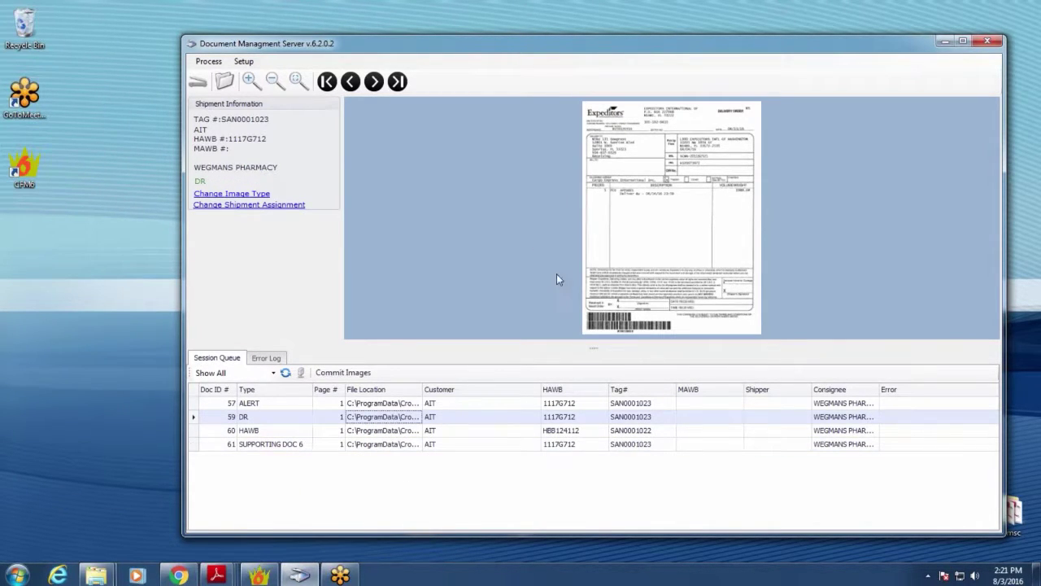
left_click(390, 445)
left_click(391, 431)
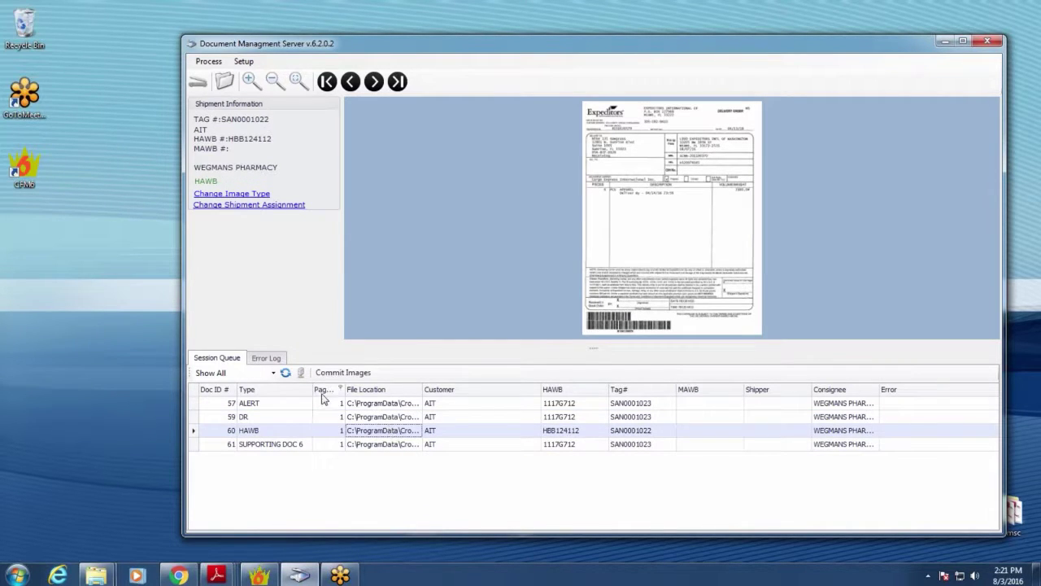
left_click(389, 416)
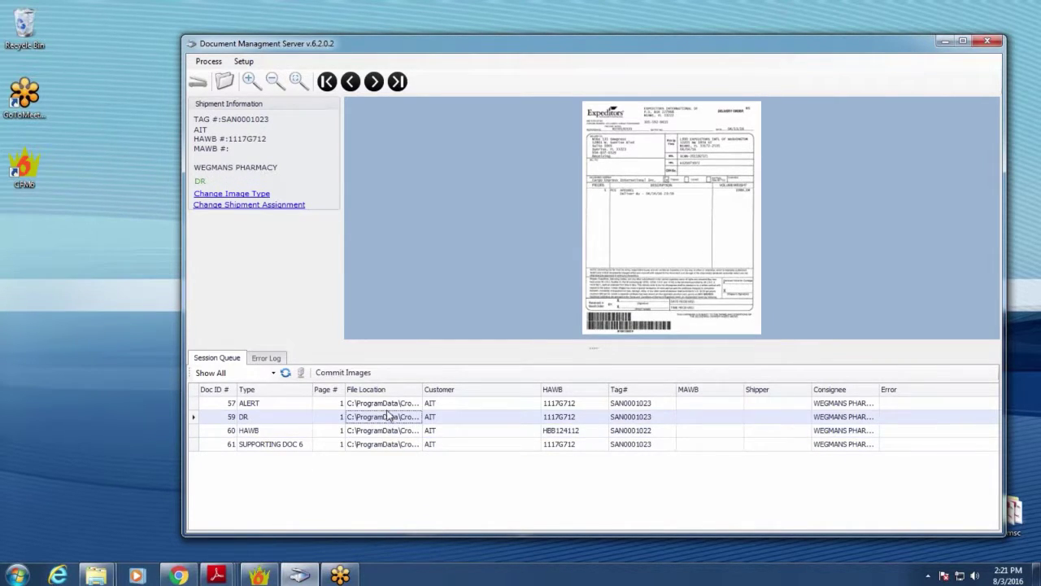
left_click(386, 406)
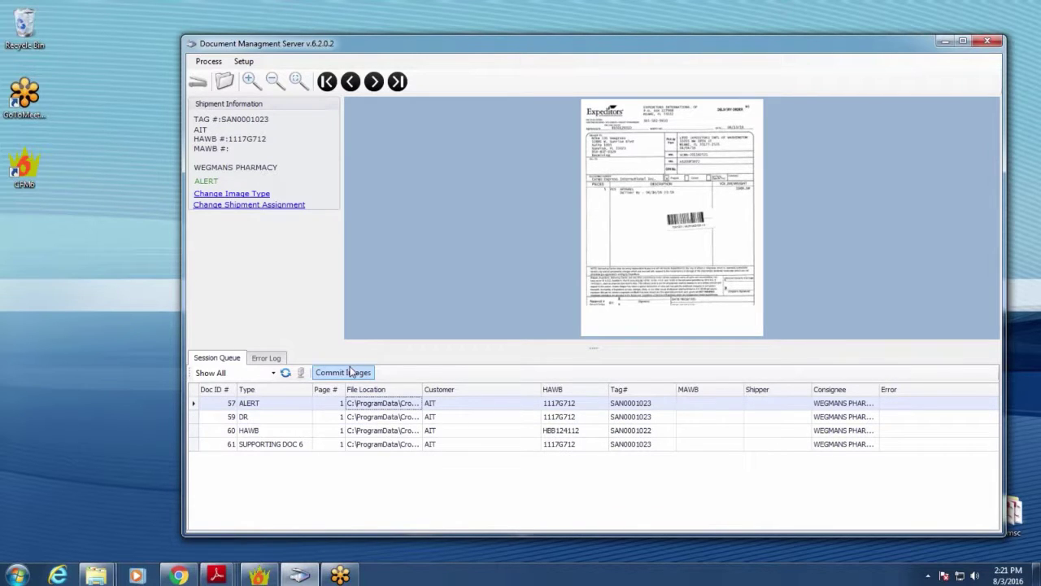
- Check the Error Log, then commit all images in the Session Queue
left_click(267, 358)
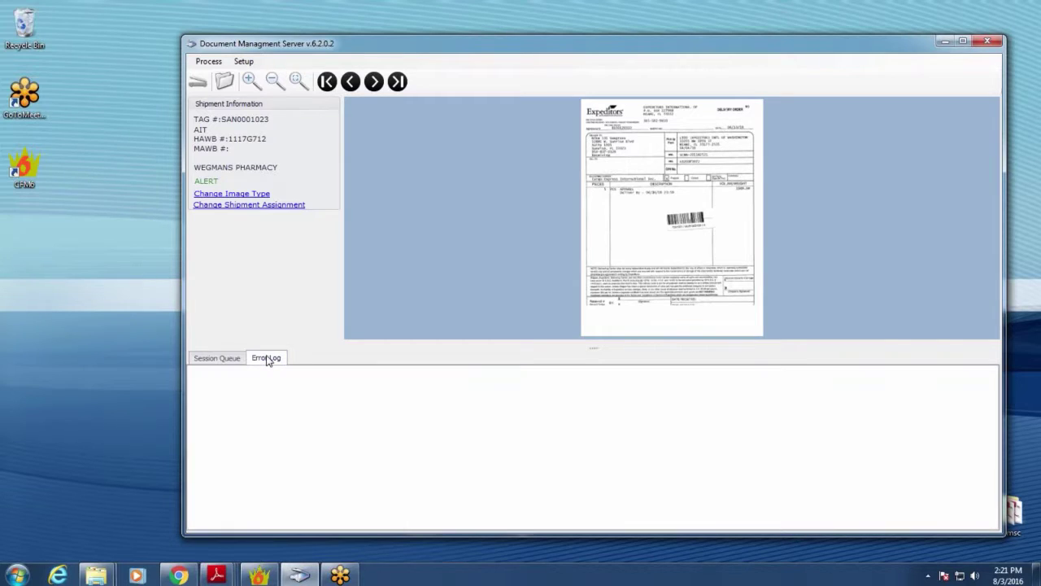
left_click(213, 360)
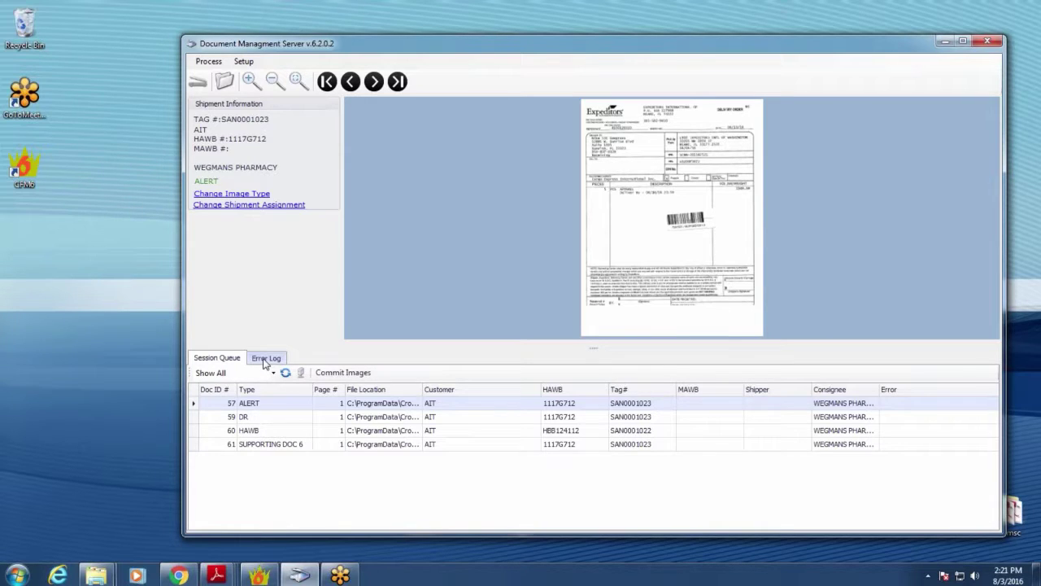
left_click(264, 360)
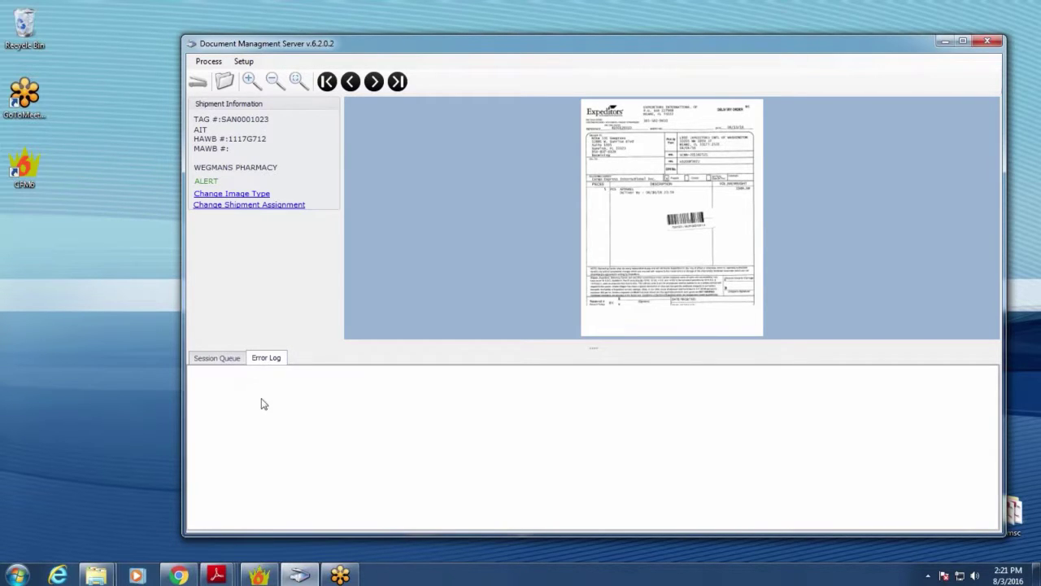
left_click(223, 360)
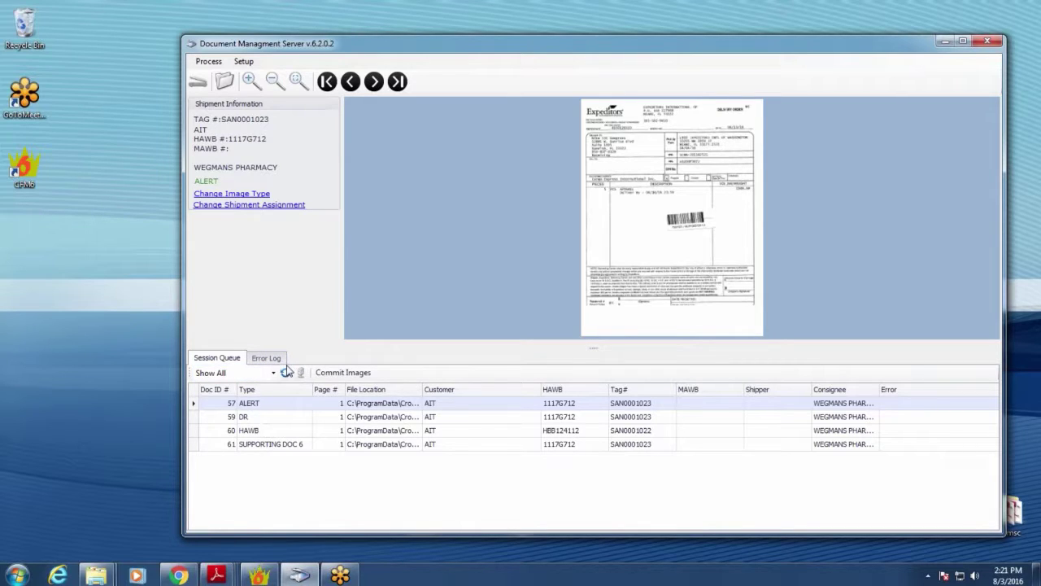
left_click(368, 418)
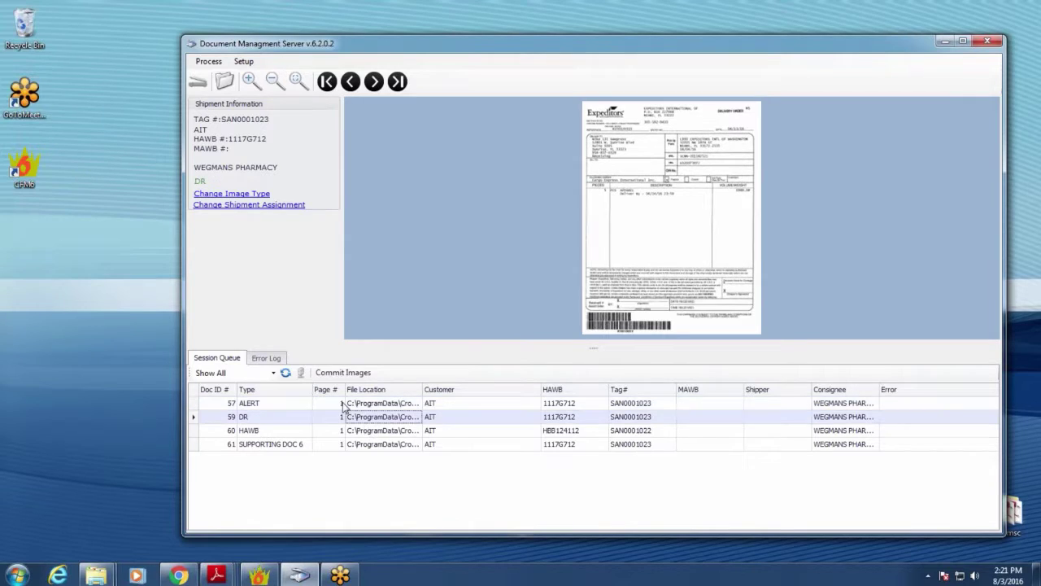
left_click(323, 373)
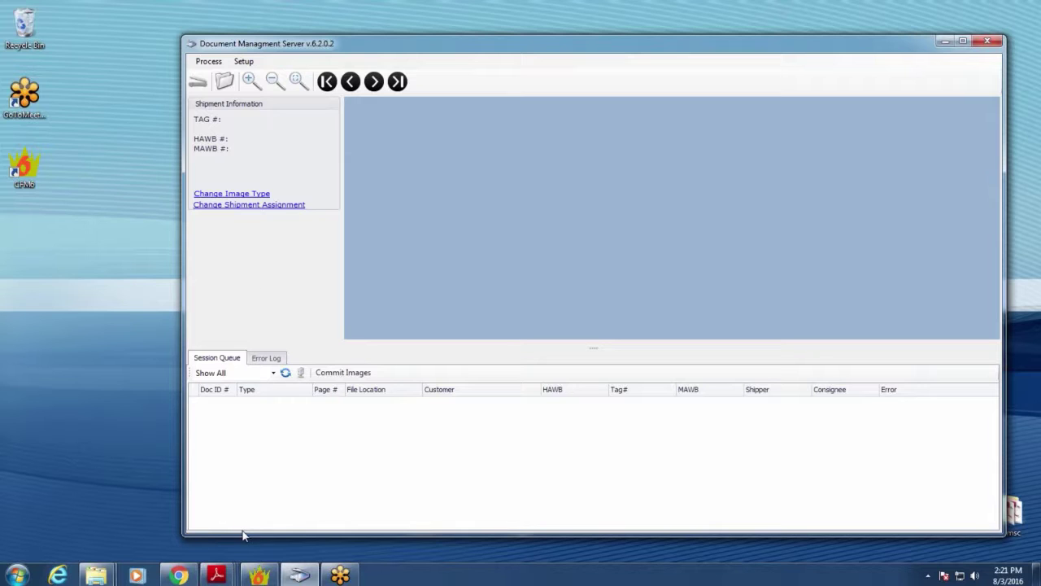
- Switch to Crown Freight Manager and open the images on file for the ABC2 TRUCKING shipment from its imaging job
left_click(261, 578)
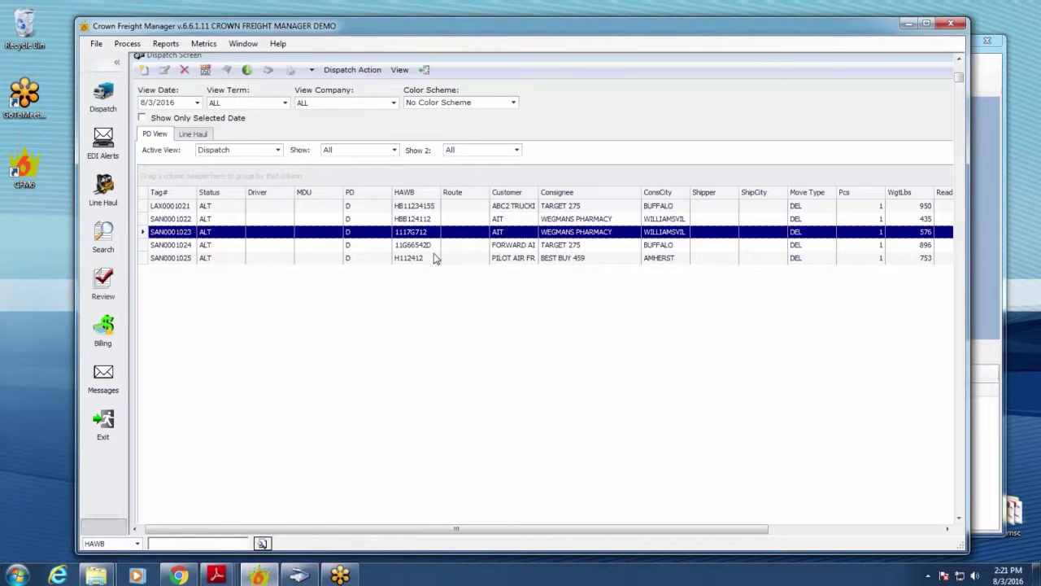
left_click(494, 207)
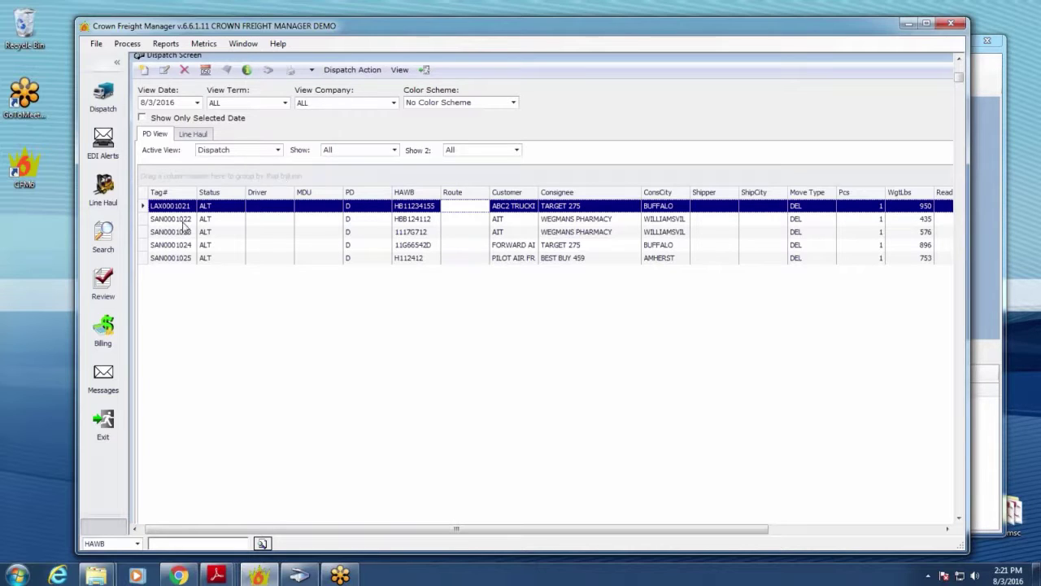
left_click(274, 209)
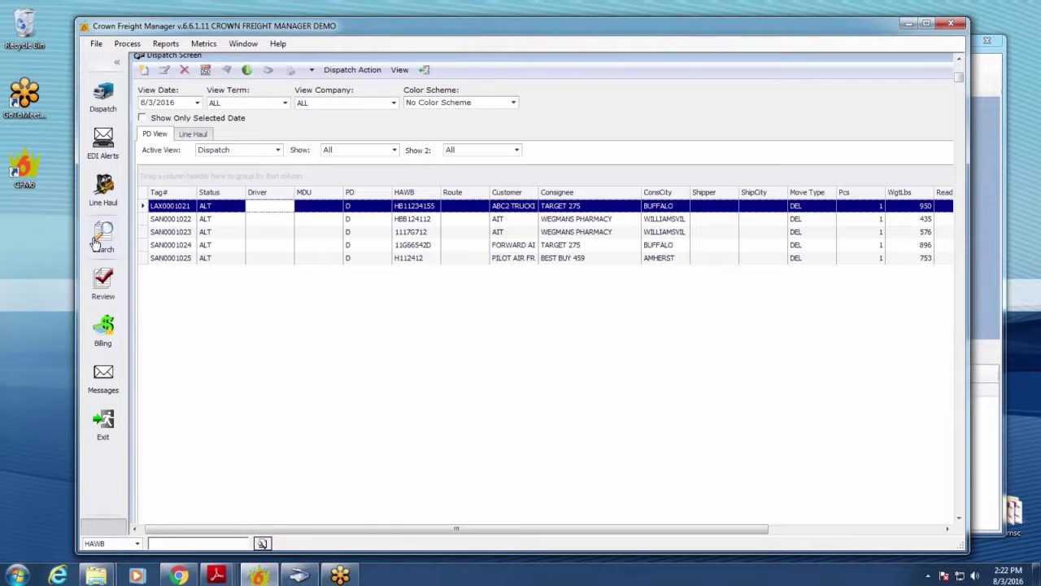
left_click(268, 72)
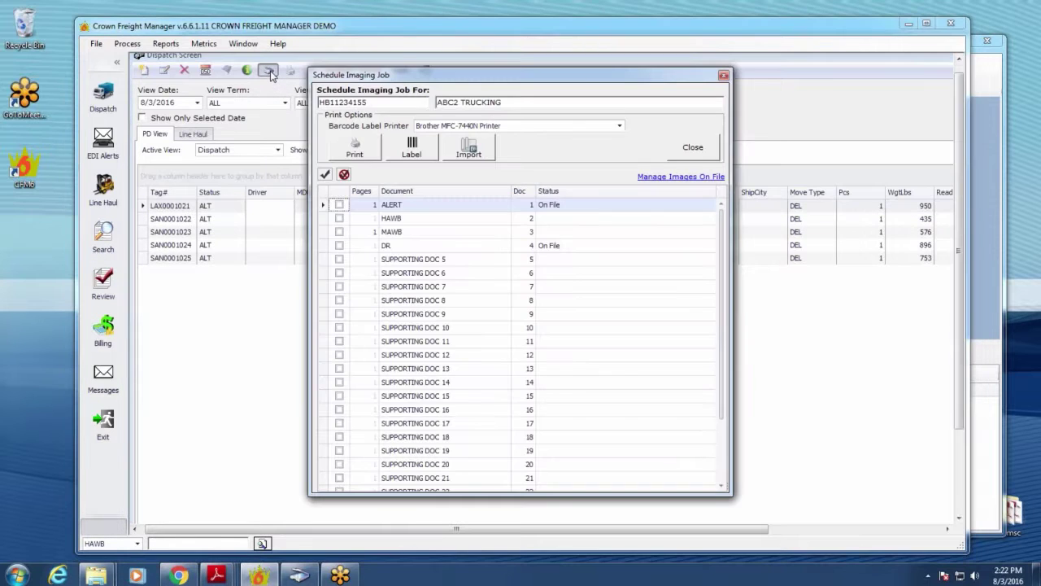
left_click(688, 176)
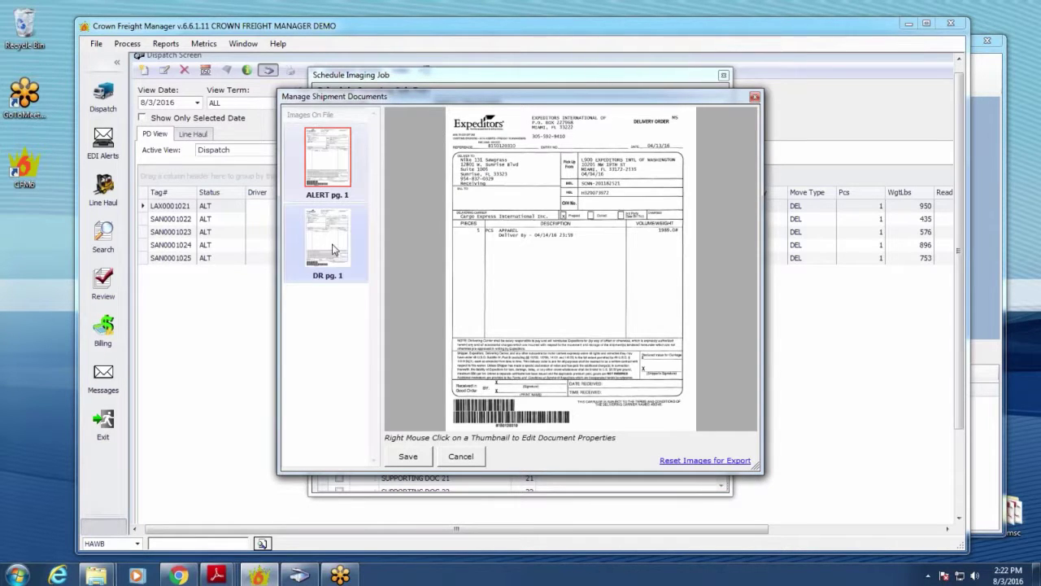
- Preview the ALERT and DR pages, view the document options for the ALERT page, and close the shipment documents without saving
left_click(333, 244)
left_click(343, 159)
left_click(342, 240)
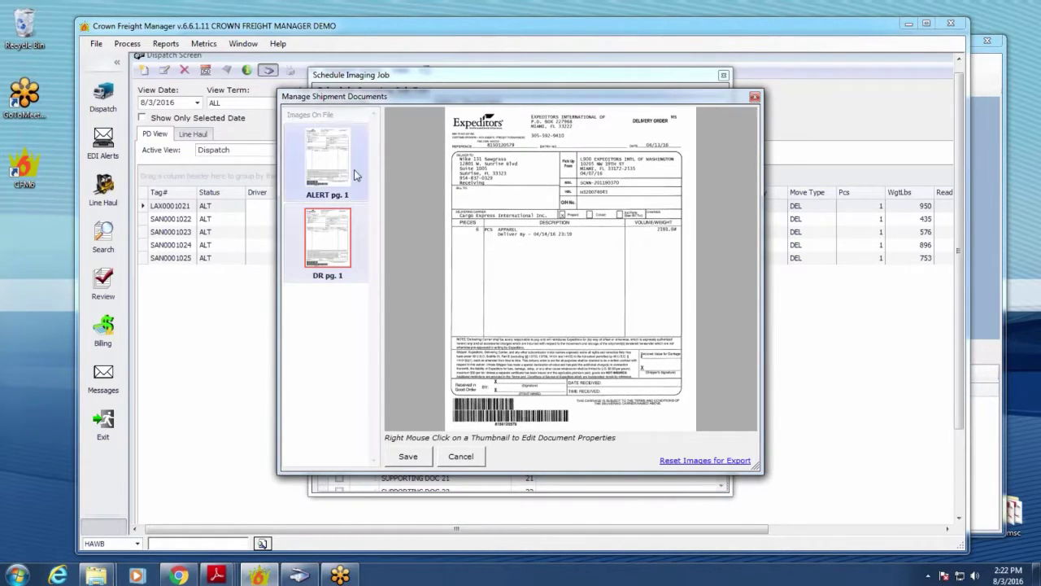
left_click(351, 176)
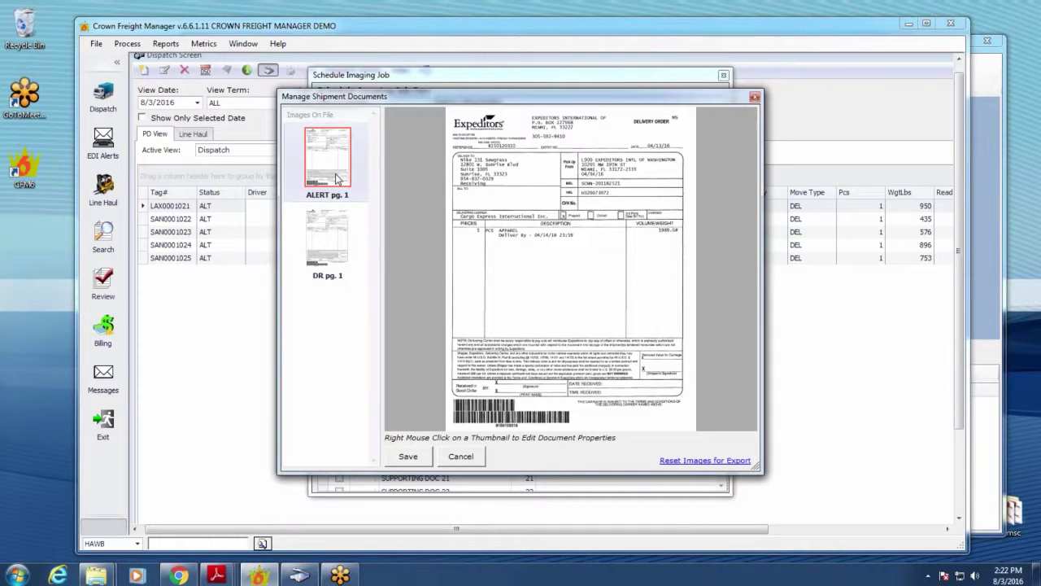
right_click(336, 179)
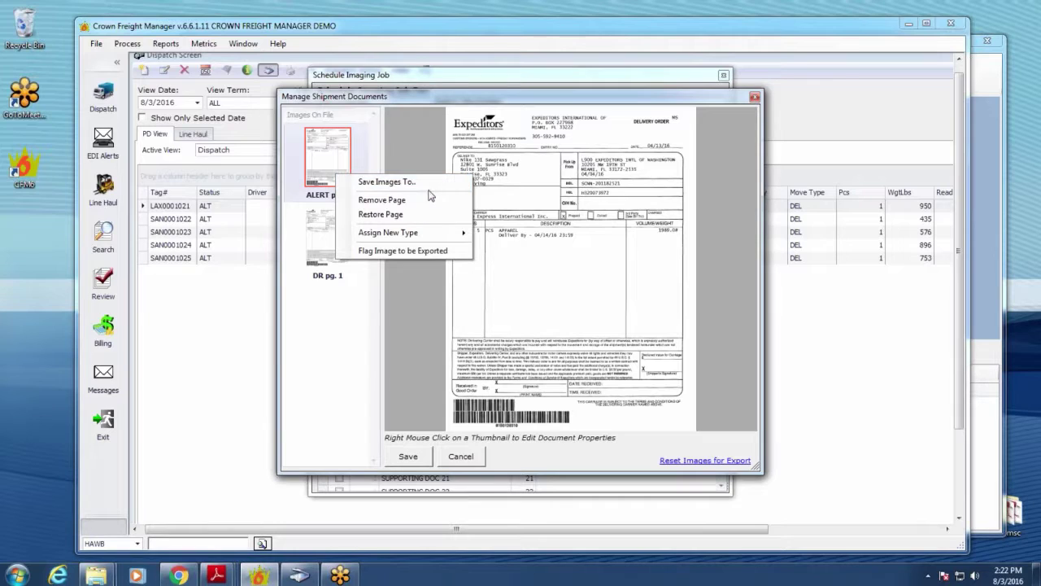
left_click(324, 318)
left_click(349, 252)
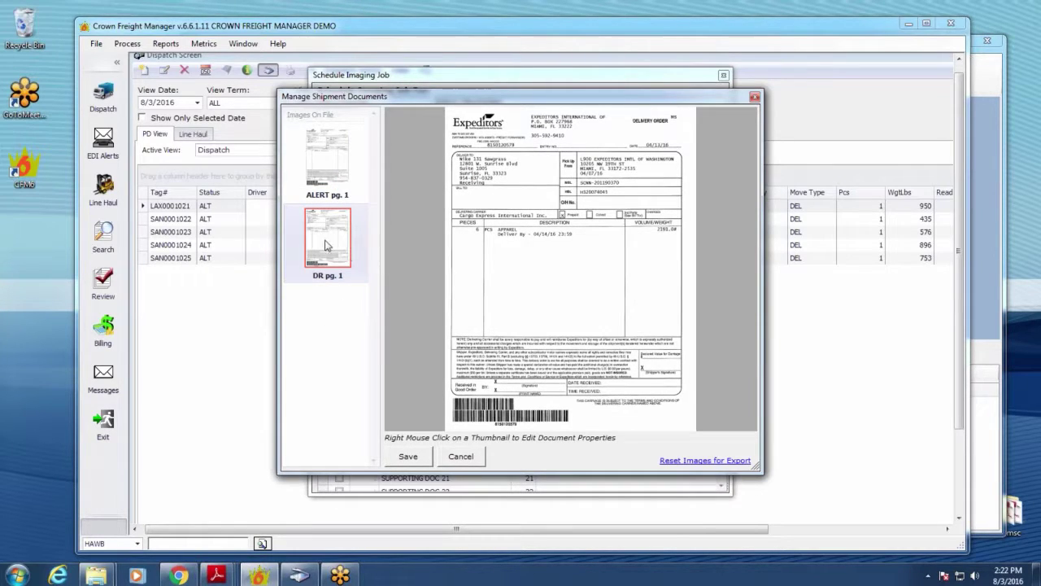
left_click(460, 456)
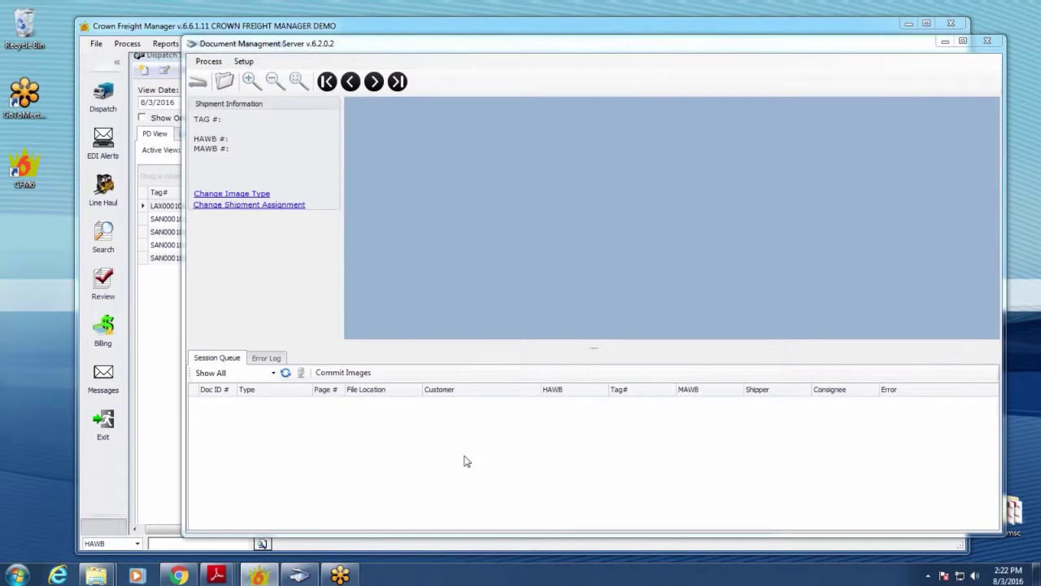
- Import the second Delivery-Order PDF from the Images folder into the ABC2 TRUCKING imaging job as HAWB, then close the job
left_click(942, 42)
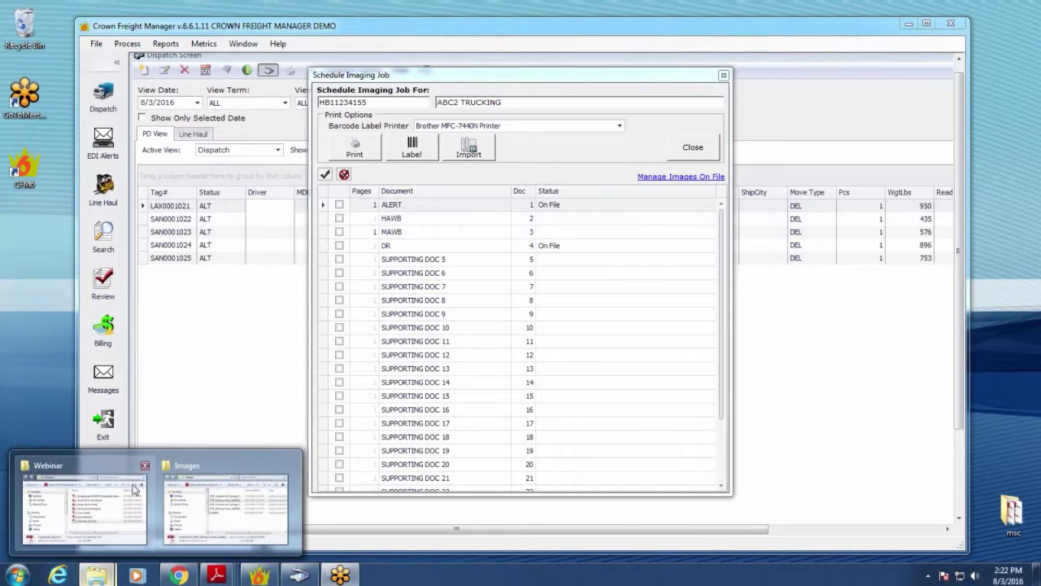
left_click_drag(146, 365, 635, 356)
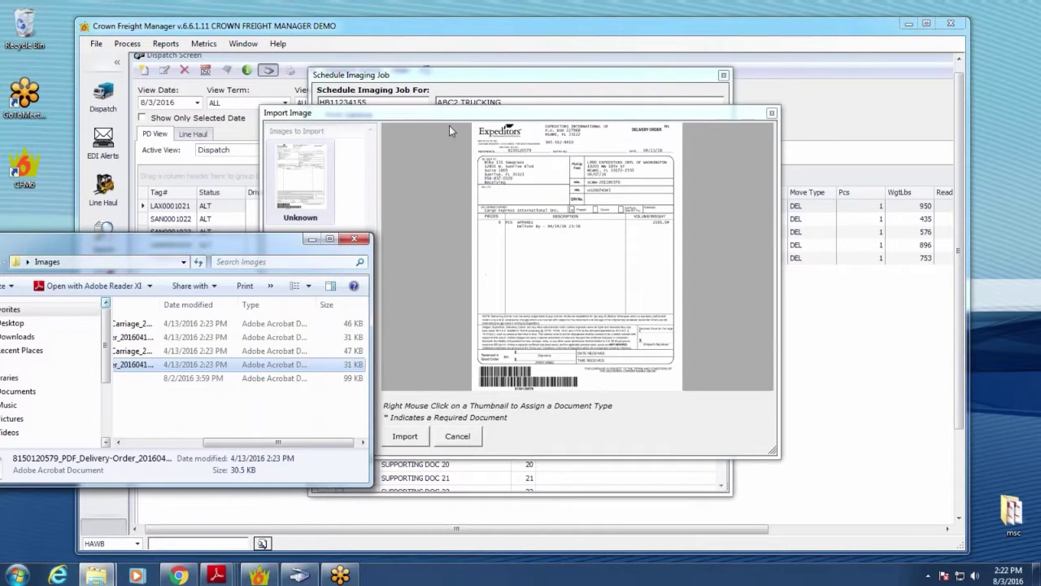
right_click(306, 220)
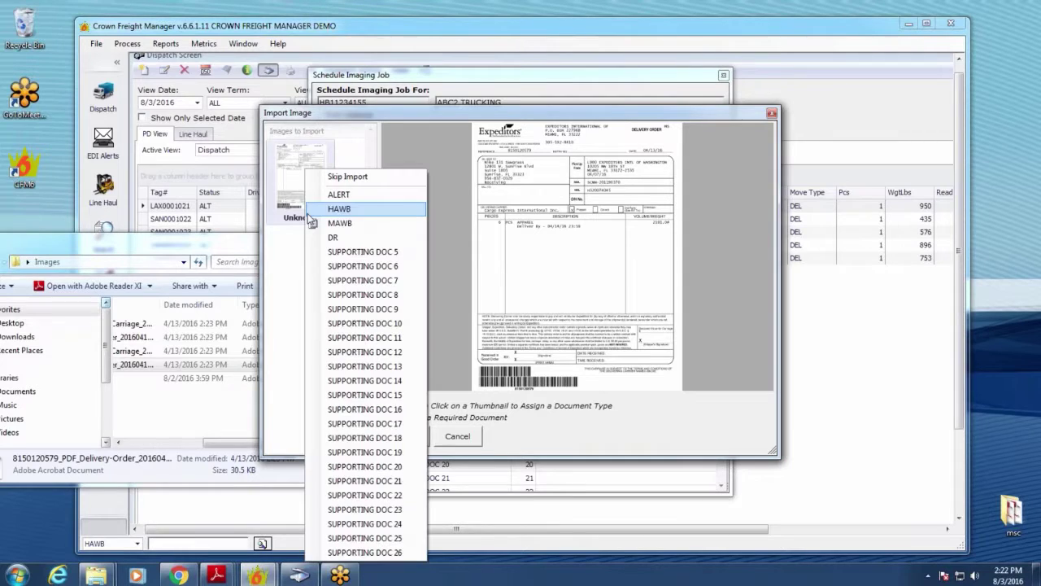
left_click(374, 210)
mouse_move(425, 120)
left_mouse_down()
mouse_move(757, 318)
mouse_move(680, 246)
mouse_move(444, 120)
left_mouse_up()
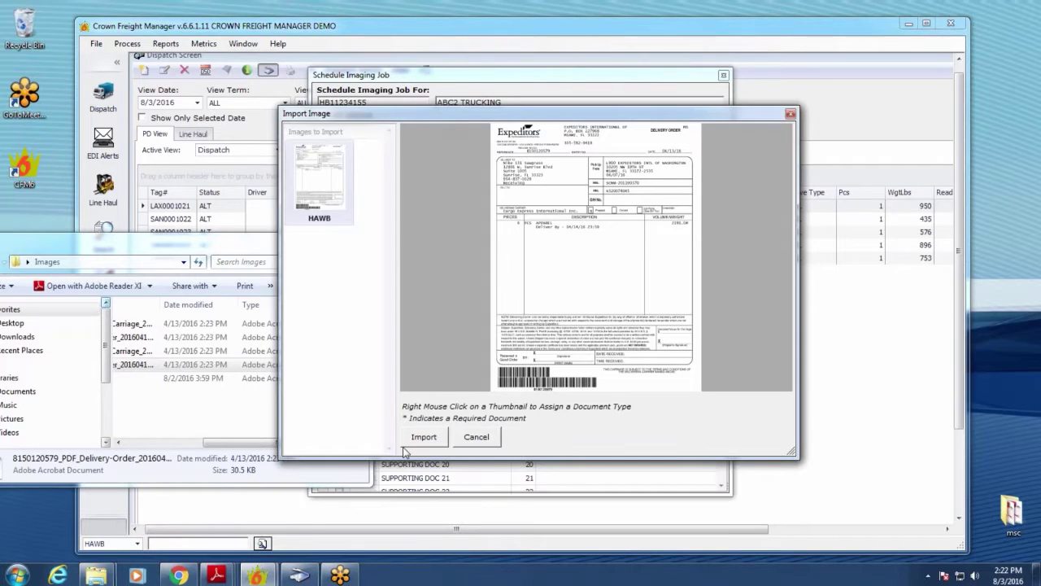
left_click(427, 438)
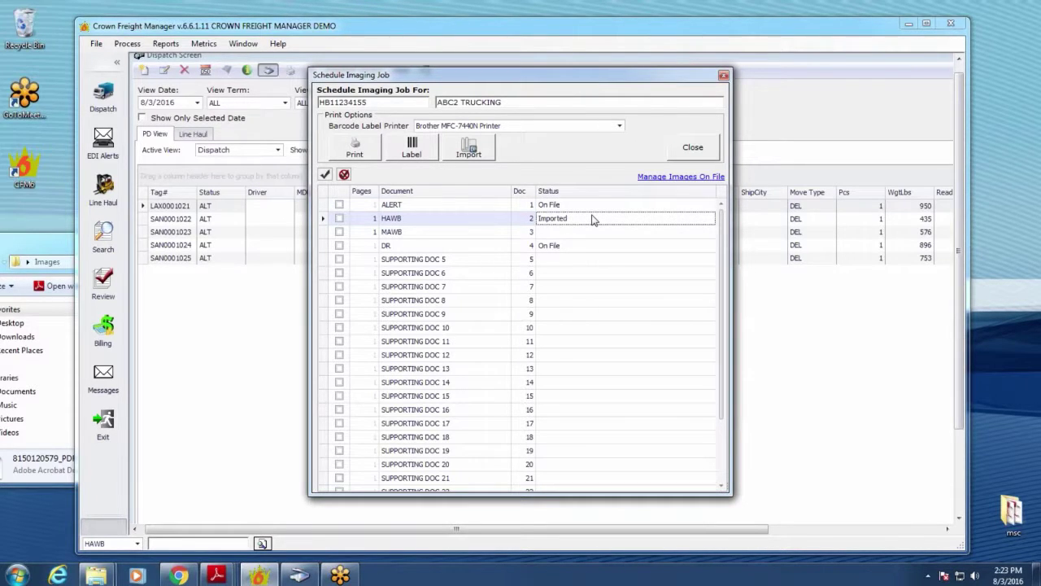
left_click(712, 148)
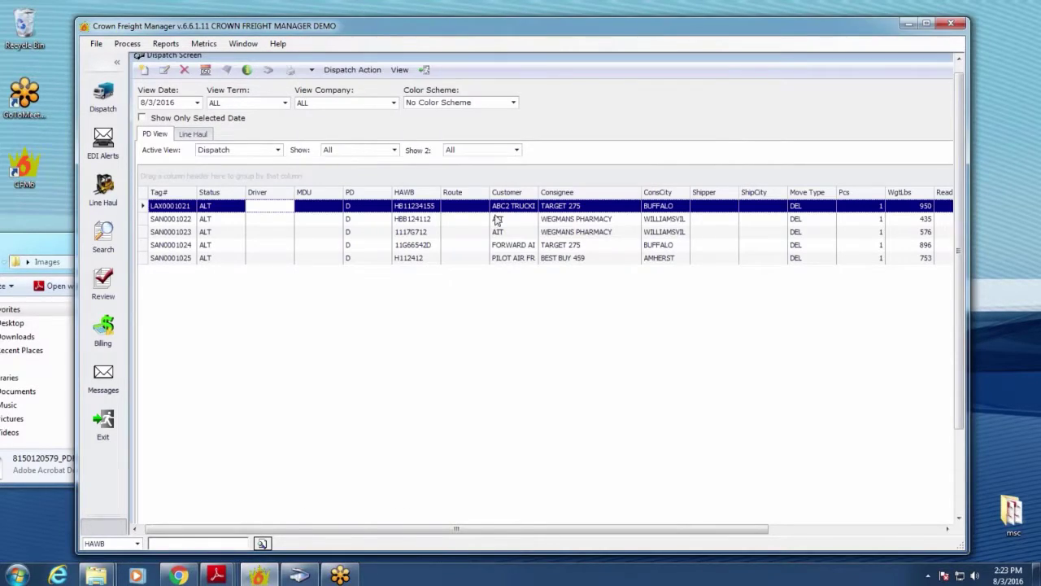
- Open the ABC2 TRUCKING shipment from the Dispatch Screen and bring up the print options for its POD Report
left_click(504, 220)
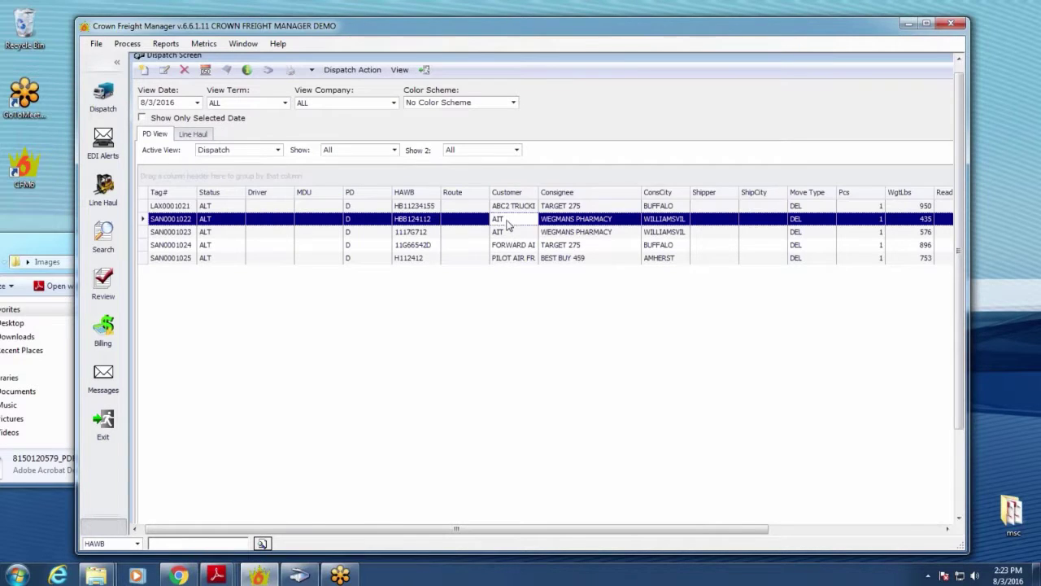
left_click(511, 233)
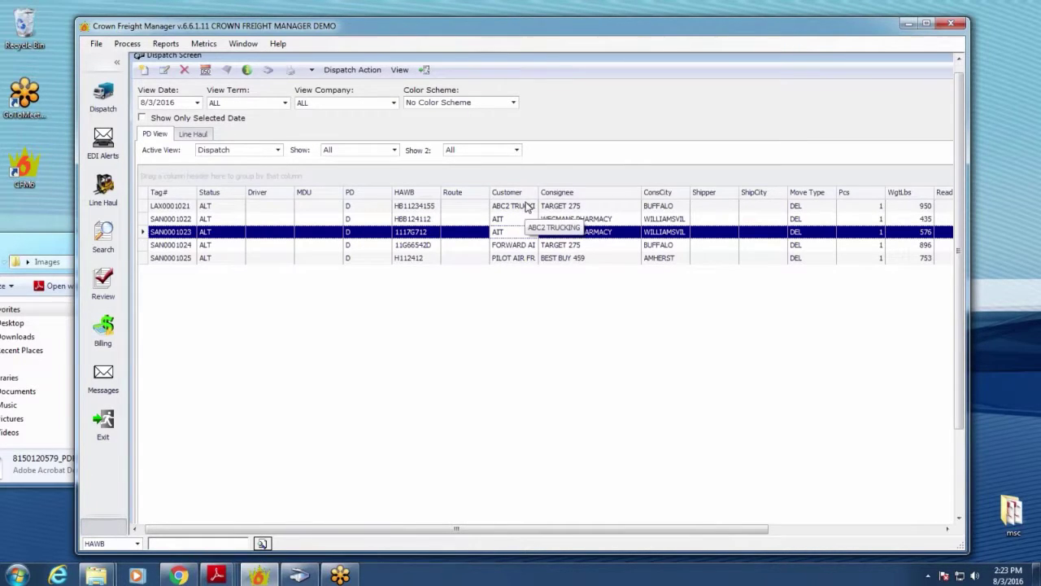
left_click(528, 207)
double_click(528, 206)
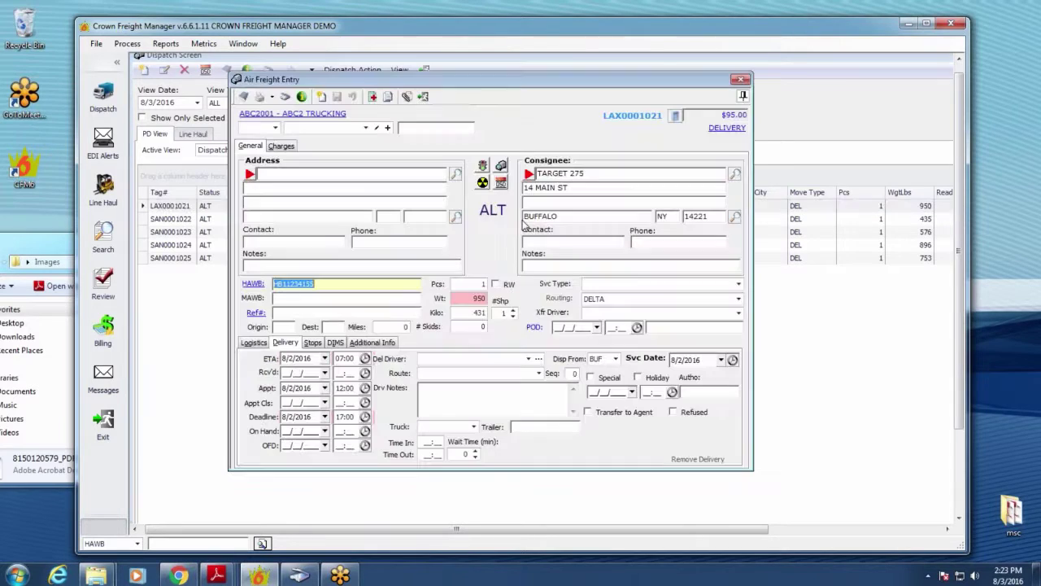
left_click(273, 97)
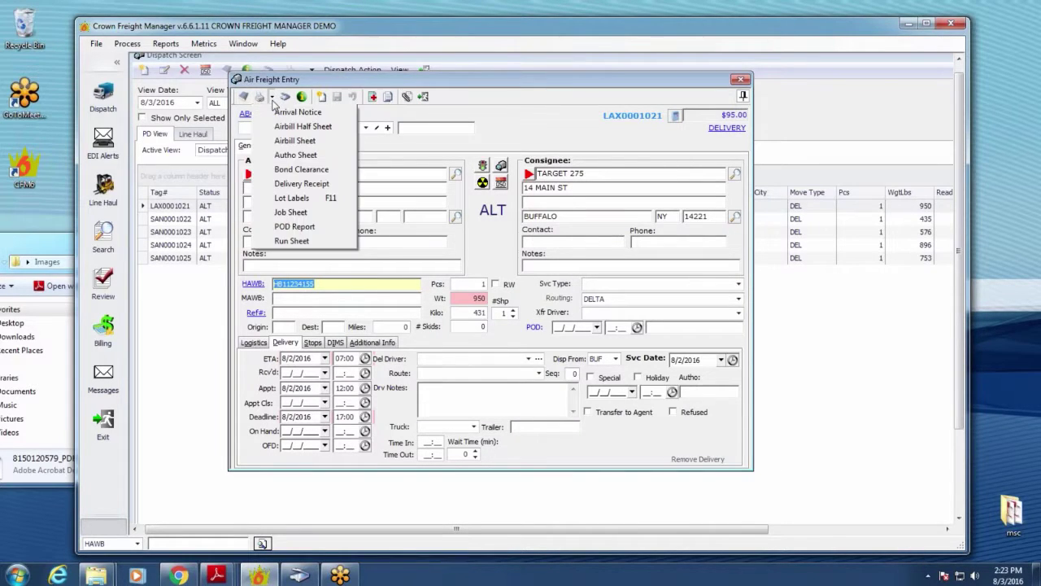
left_click(307, 233)
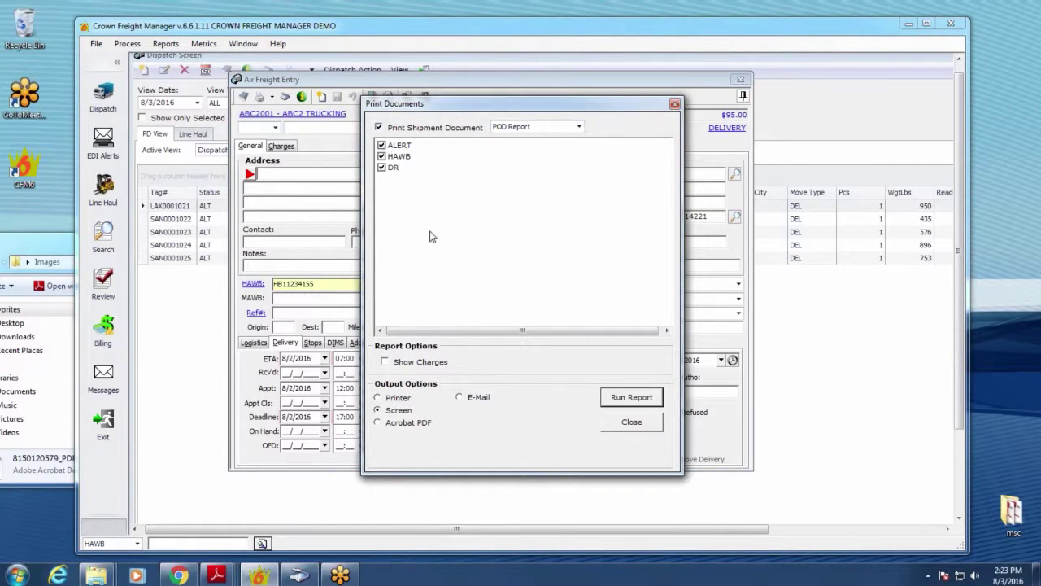
- Exclude the shipment document, run the ALERT, HAWB and DR images to the screen, page through to the last one and close the viewer
left_click(551, 127)
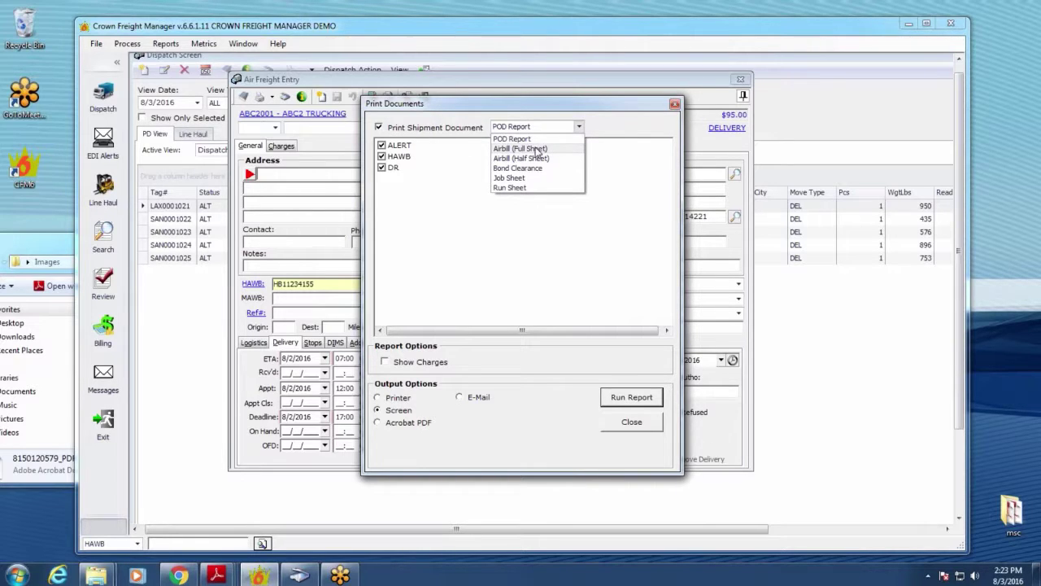
left_click(452, 128)
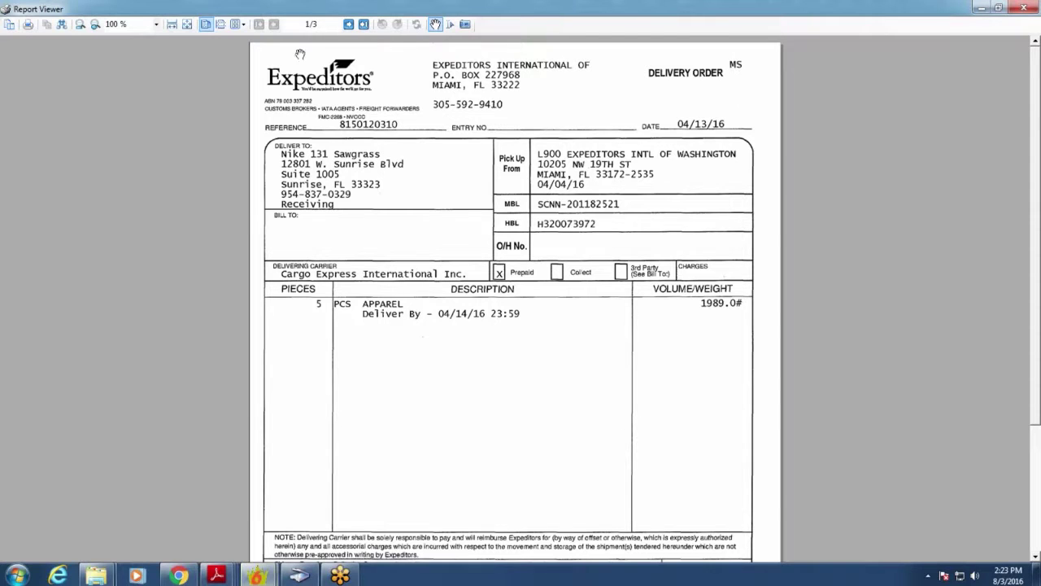
left_click(348, 24)
left_click(348, 24)
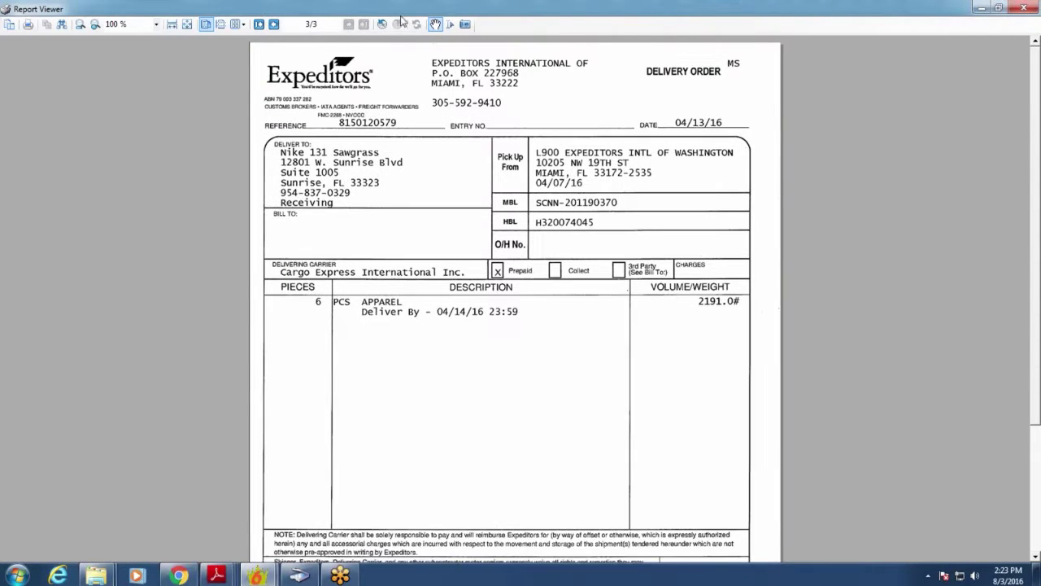
left_click(1023, 7)
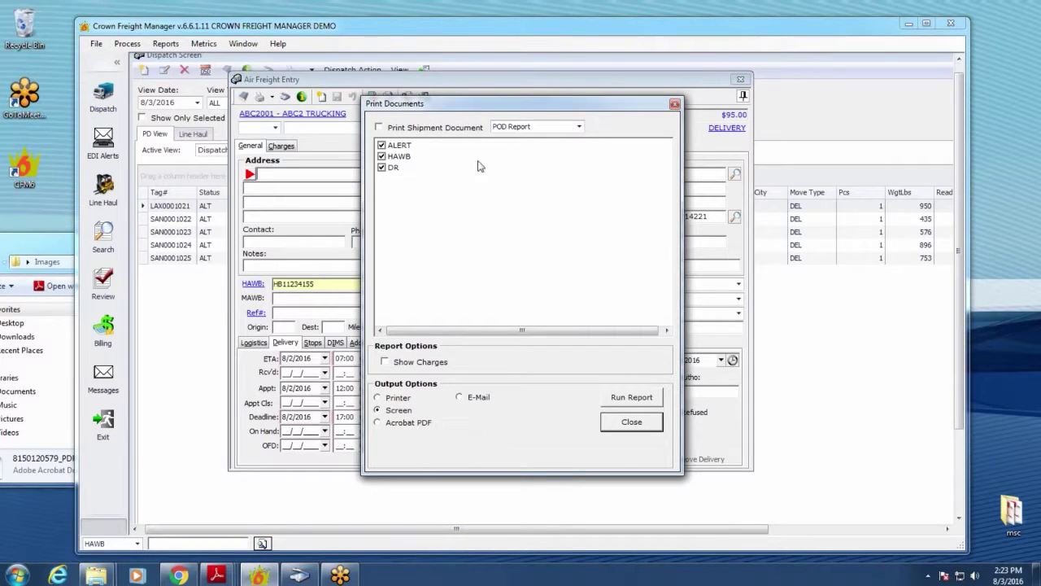
- Review the E-Mail and Acrobat PDF output options, return to Screen, and close the print dialog and the shipment entry
left_click(470, 399)
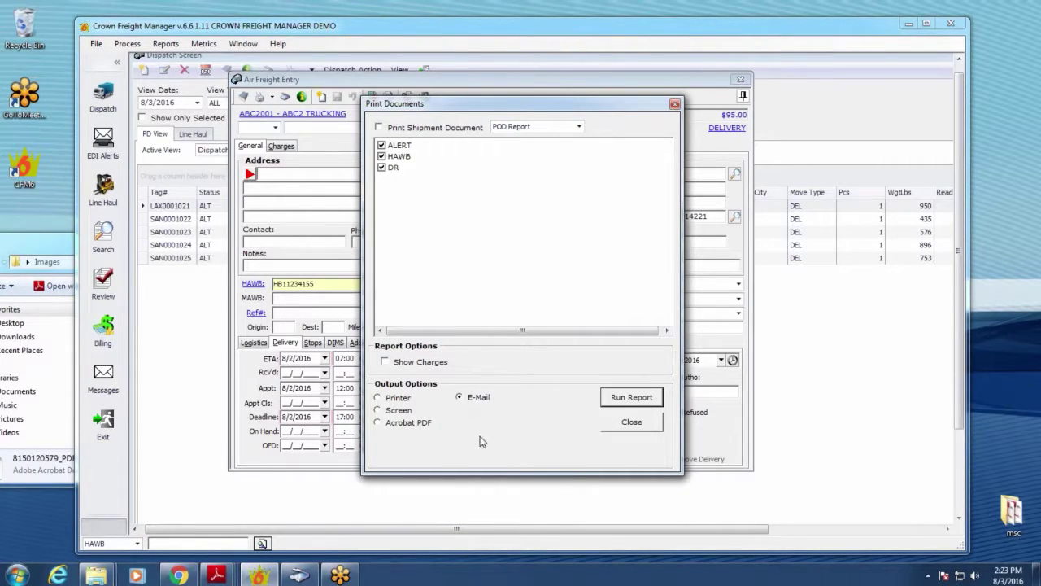
left_click(403, 412)
left_click(407, 423)
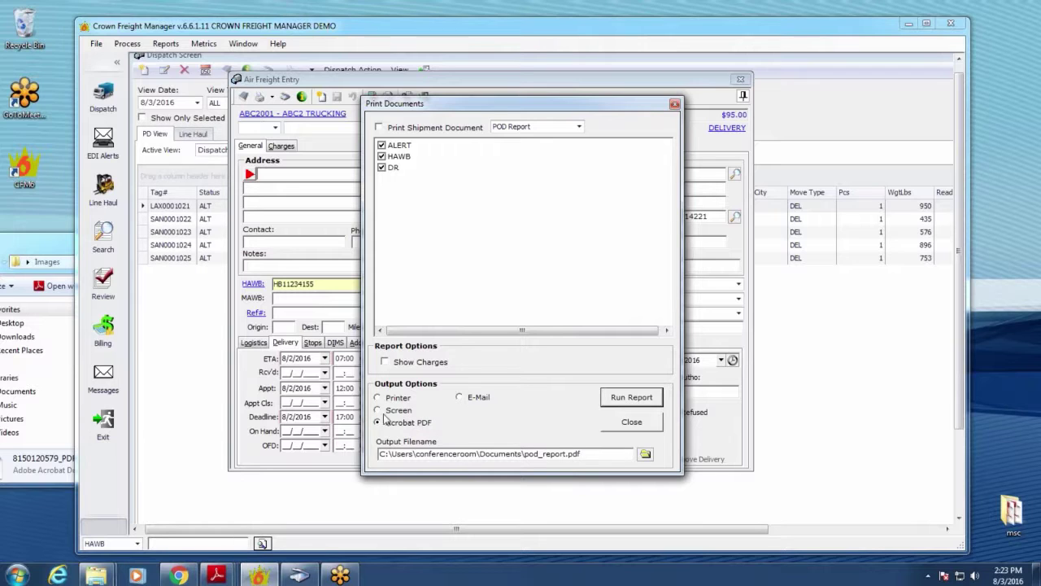
left_click(398, 410)
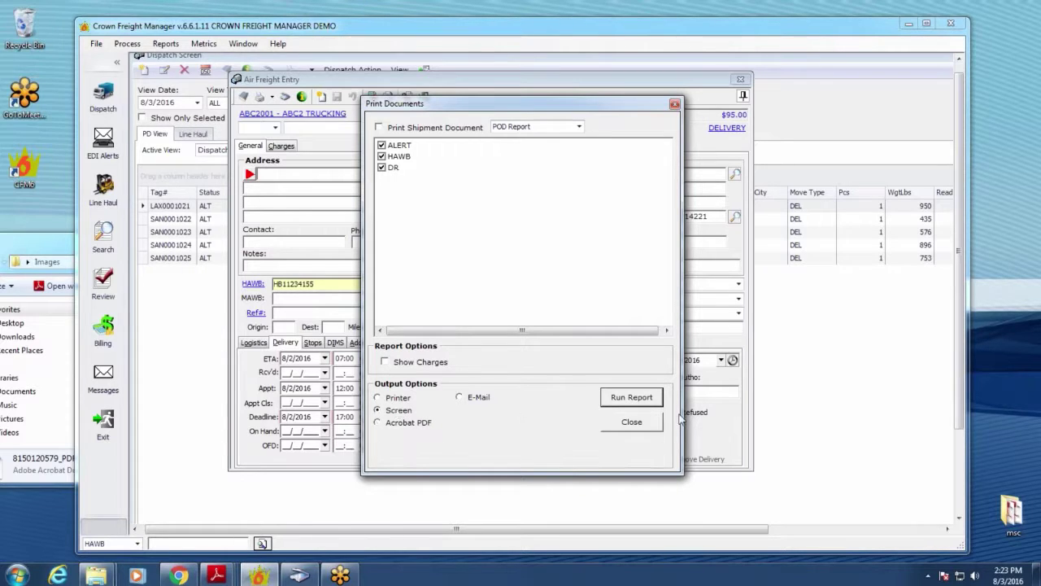
left_click(615, 423)
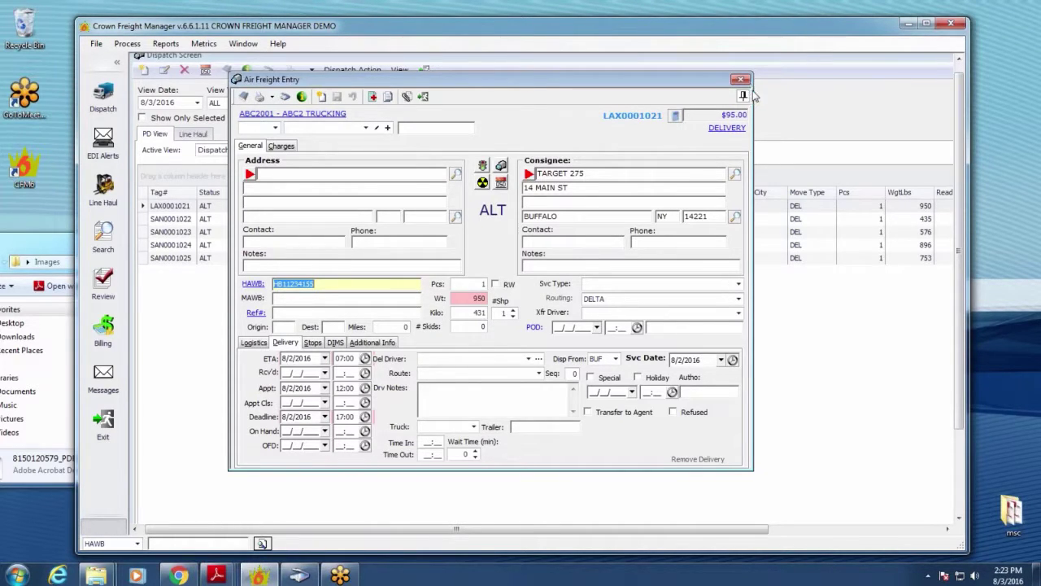
left_click(740, 81)
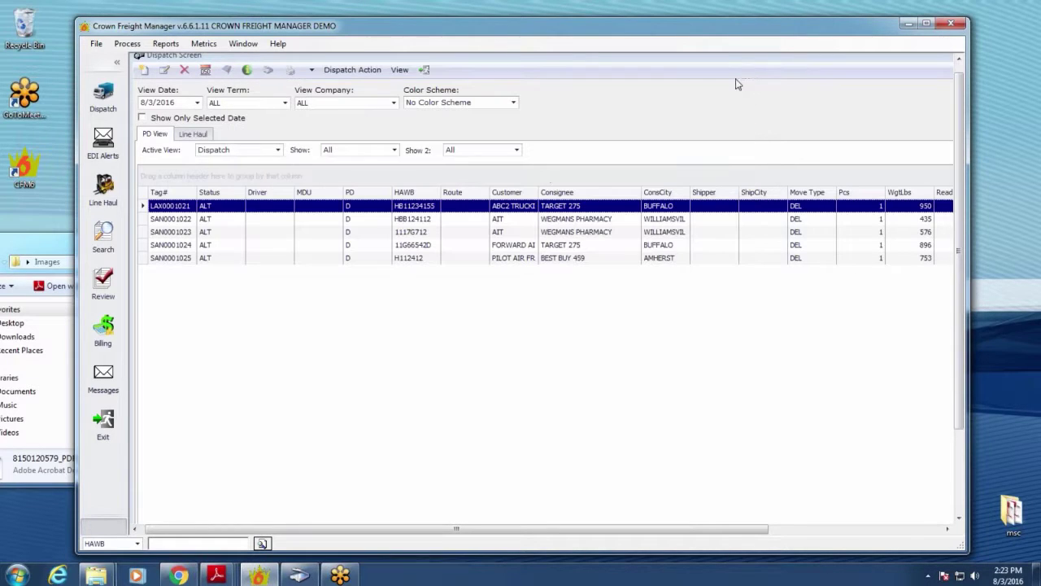
- Close the Dispatch Screen and widen the Shipment Review window to show more columns
left_click(457, 233)
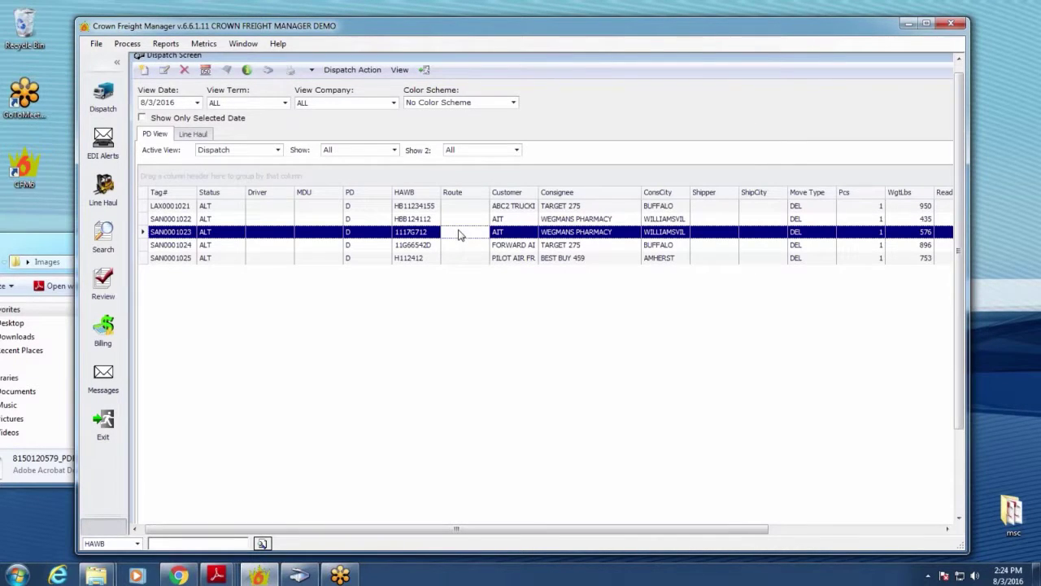
left_click(451, 247)
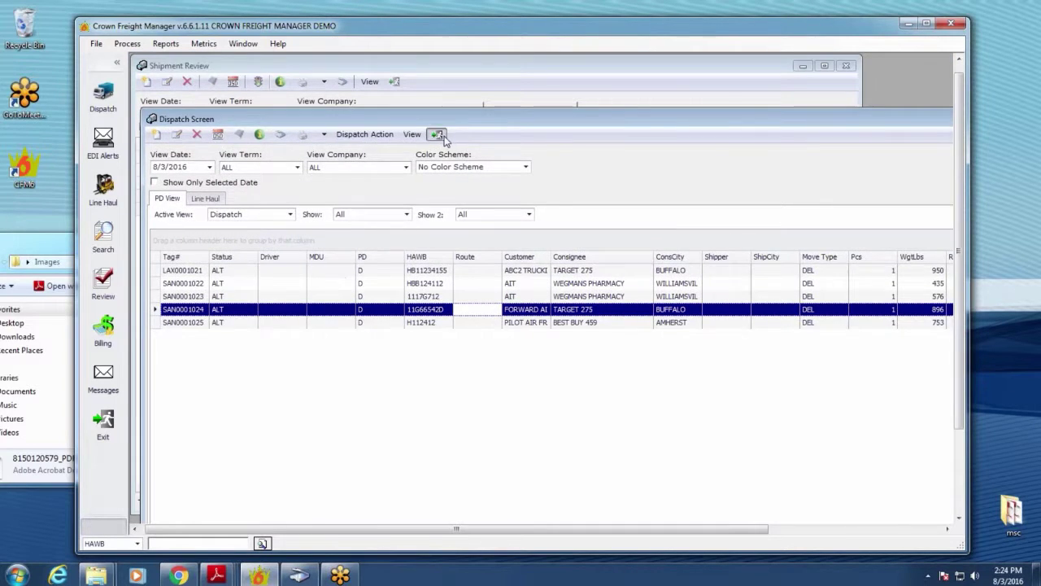
left_click(432, 135)
left_click_drag(855, 226, 956, 225)
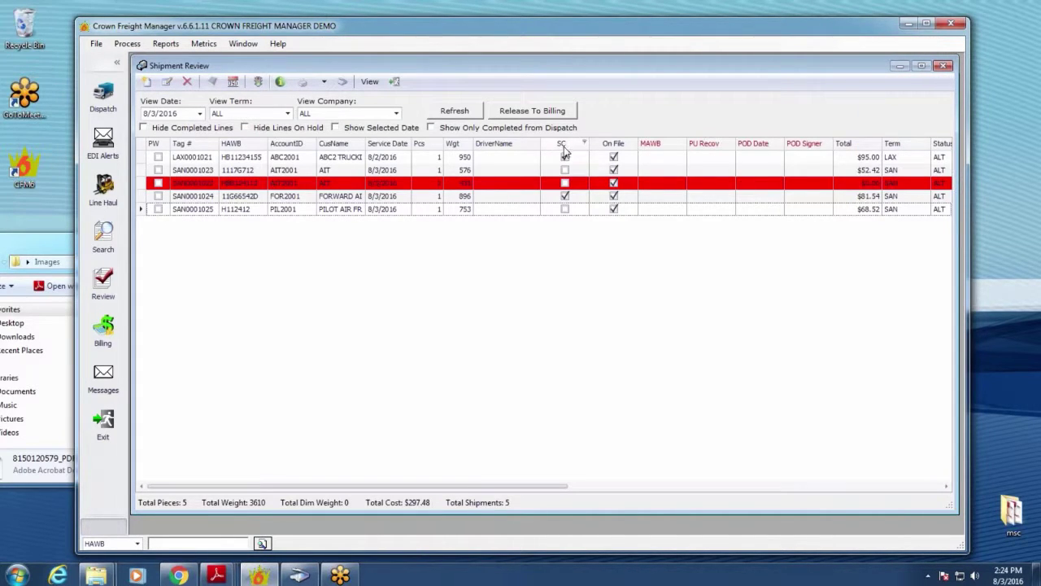
- Show the group bar in Shipment Review and group the shipments by the SC column
left_click(523, 172)
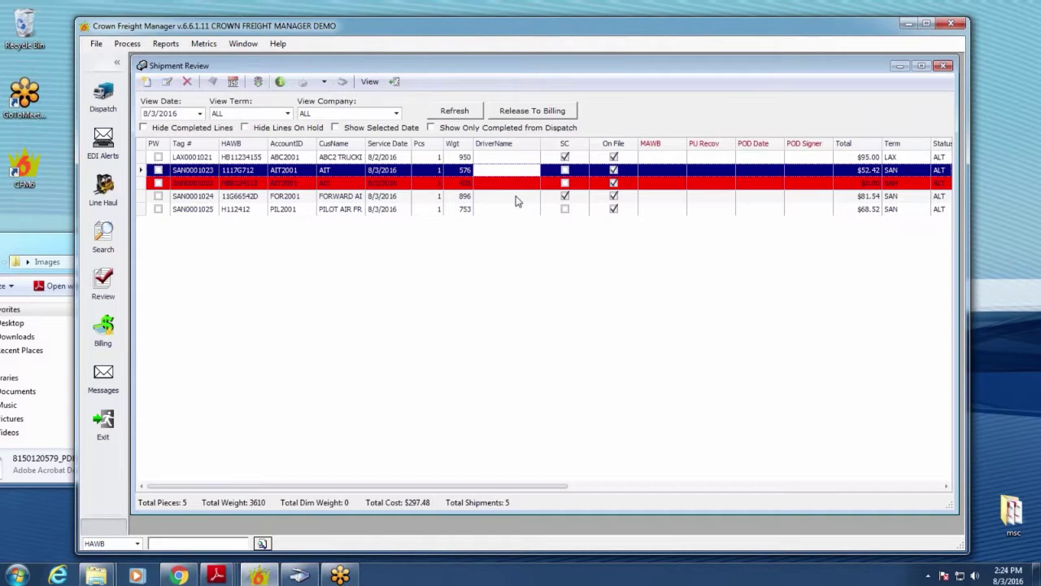
left_click(520, 198)
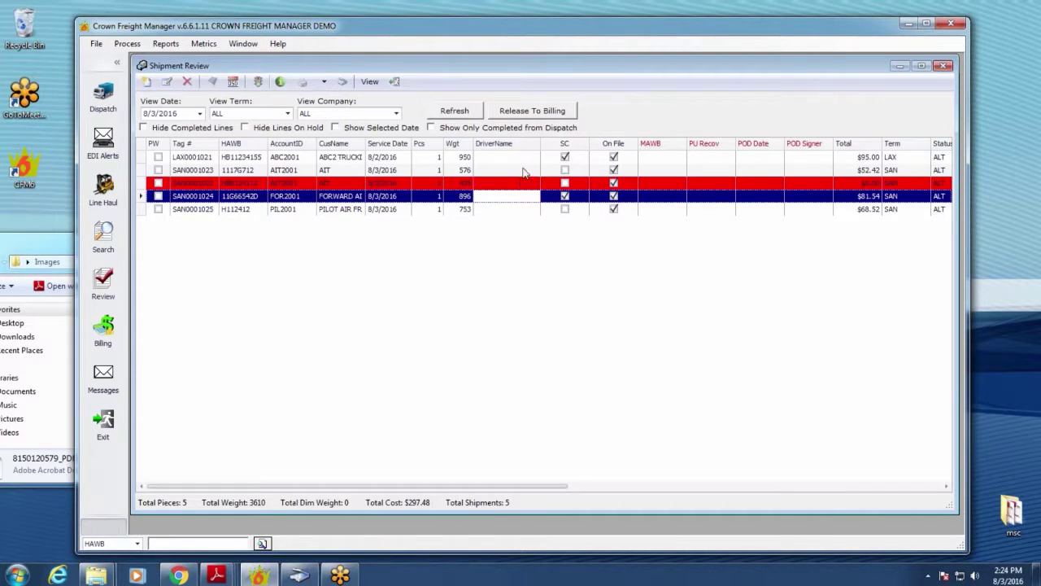
left_click(524, 171)
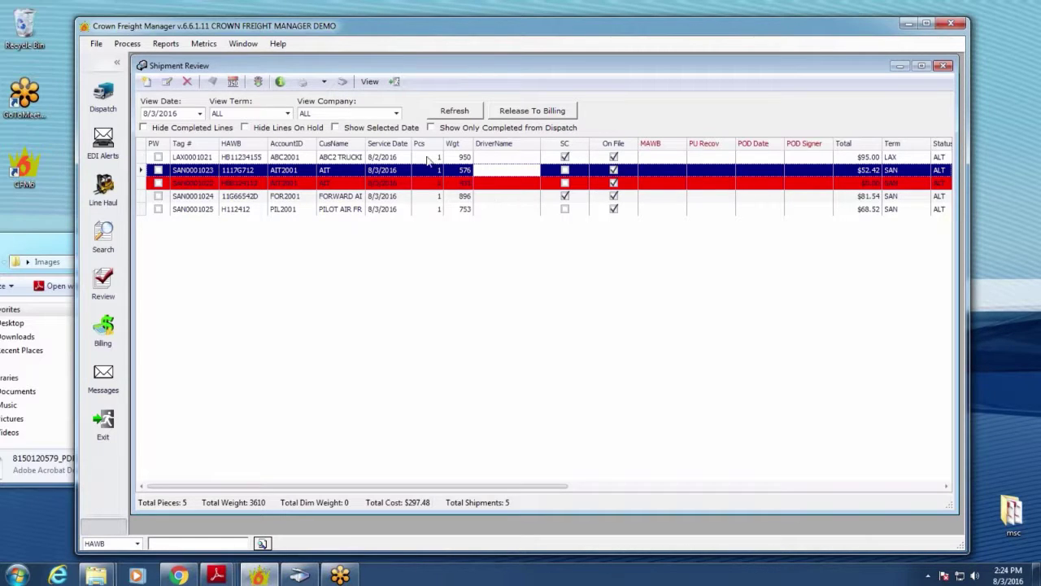
left_click(369, 81)
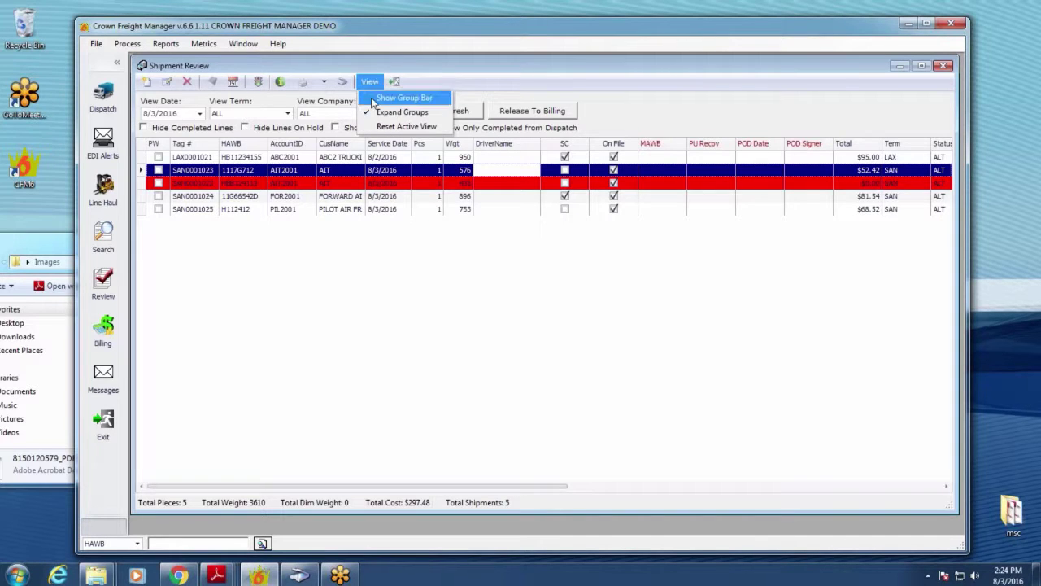
left_click(383, 99)
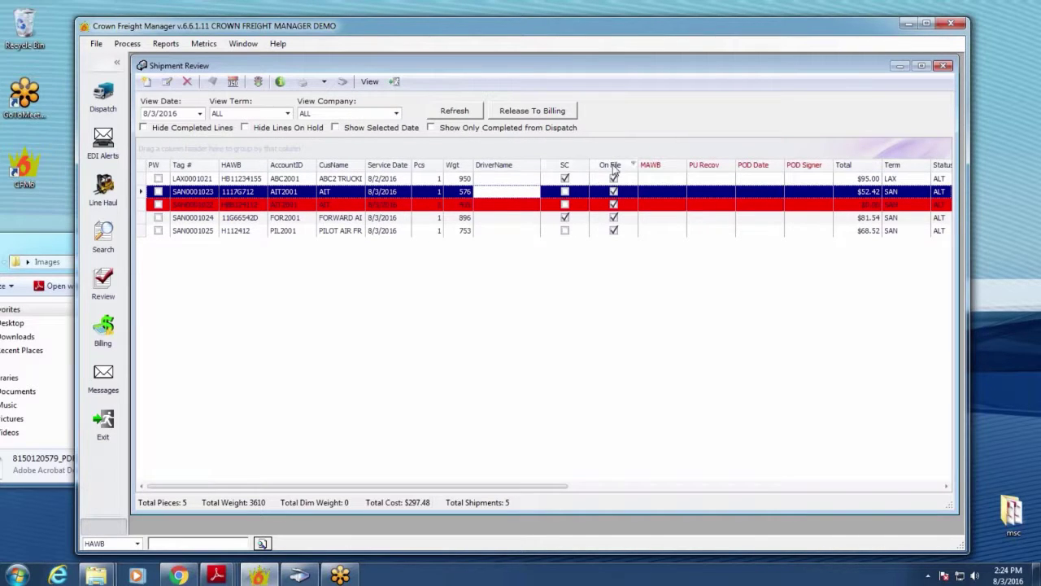
left_click_drag(570, 171, 567, 150)
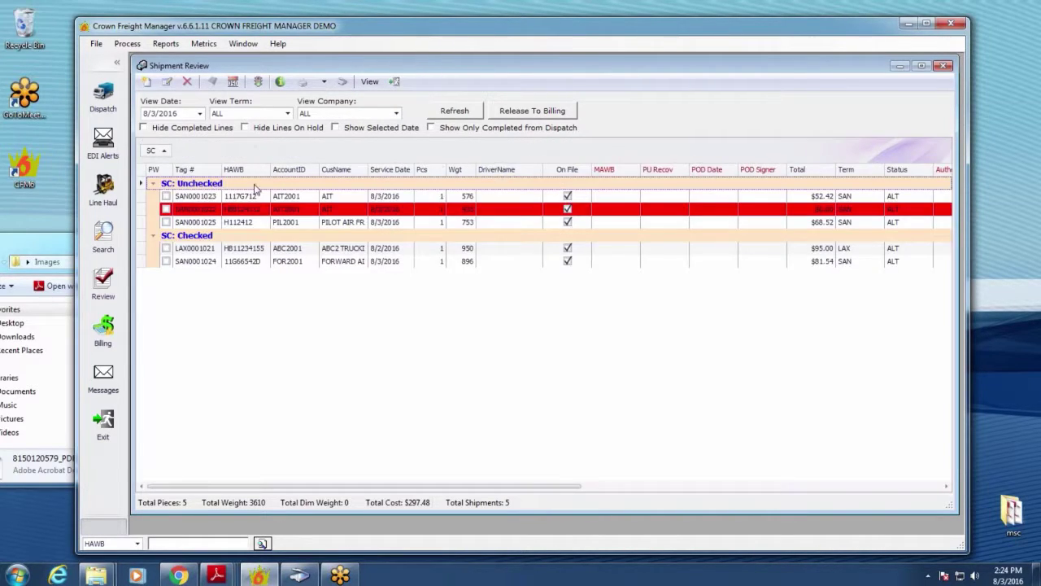
- Remove the SC grouping by returning the column to the grid before On File, and check the individual shipment rows
mouse_move(157, 154)
left_mouse_down()
mouse_move(512, 167)
mouse_move(174, 151)
left_mouse_up()
left_click_drag(155, 154, 532, 167)
left_click(522, 193)
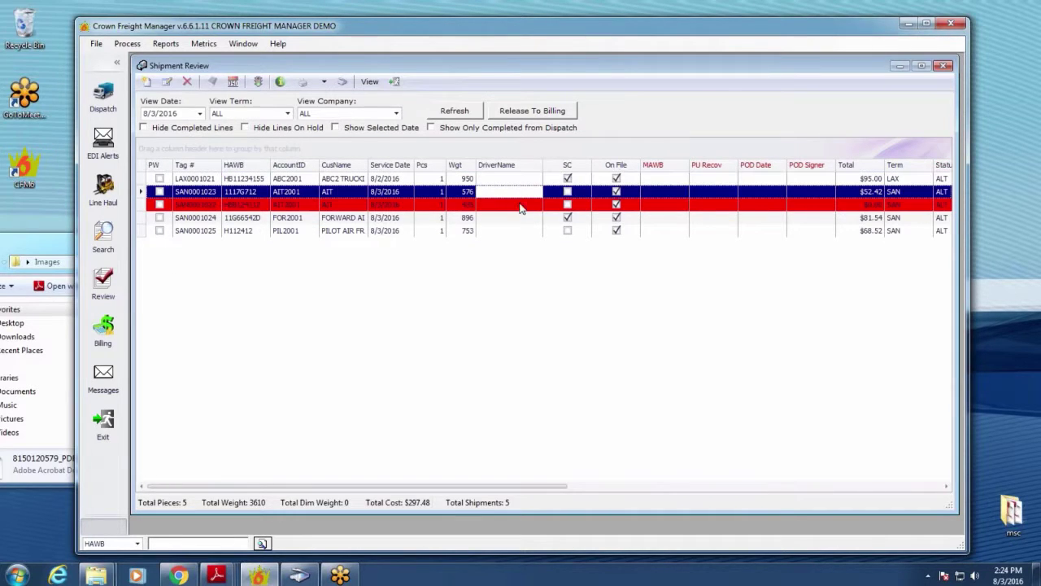
left_click(456, 216)
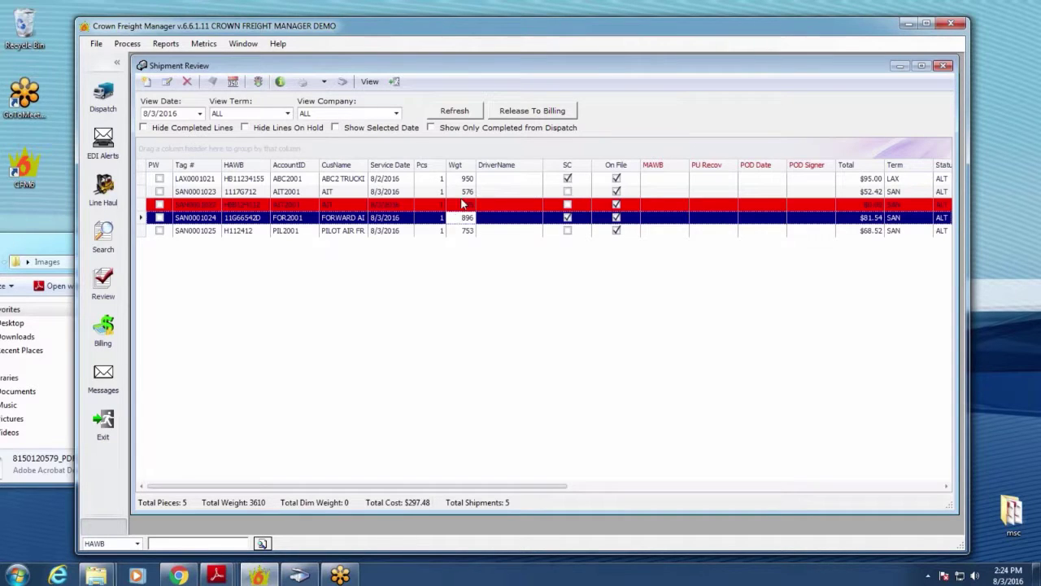
left_click(462, 203)
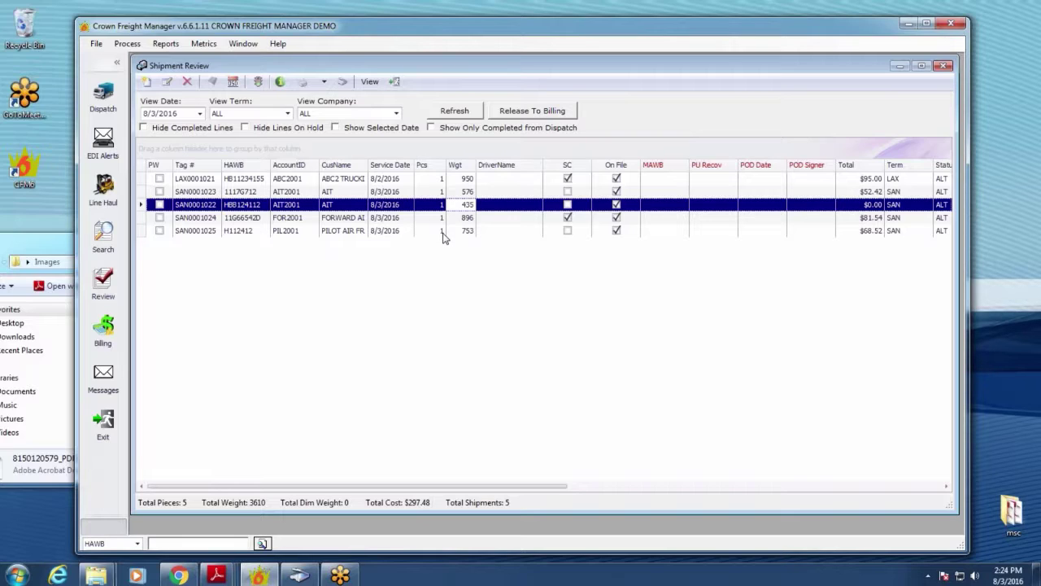
left_click(432, 196)
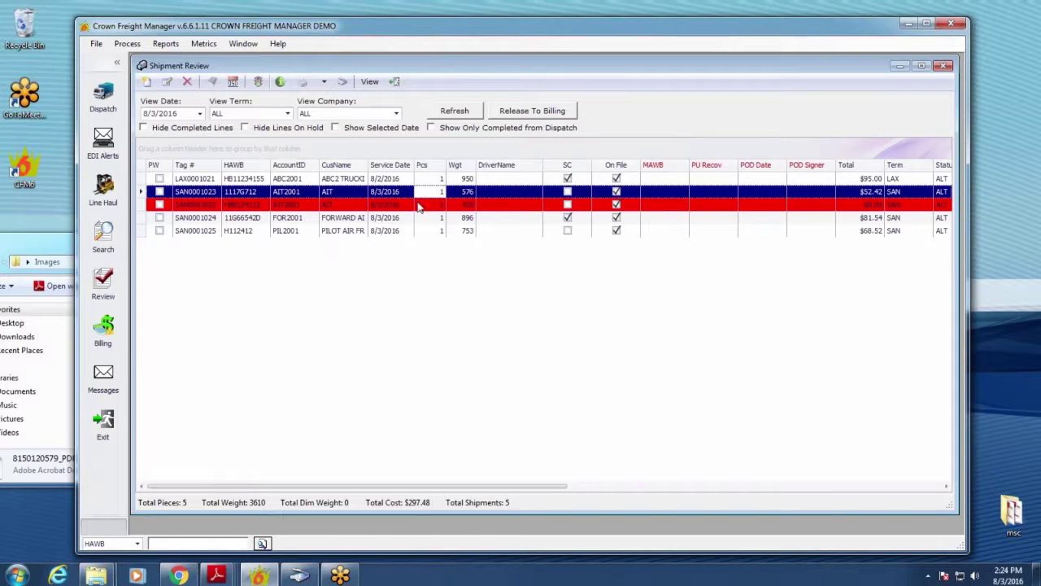
- Close Shipment Review, open the Billing Screen, and select the BEST BUY 458 shipment on the AIT invoice to check its SC and On File status
left_click(944, 66)
left_click(103, 329)
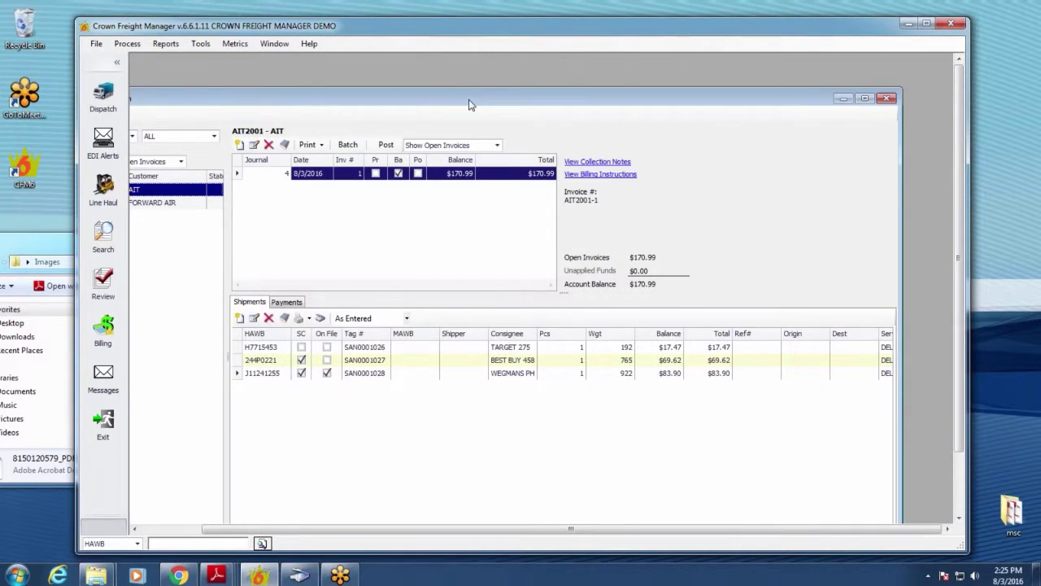
double_click(469, 104)
left_click(362, 316)
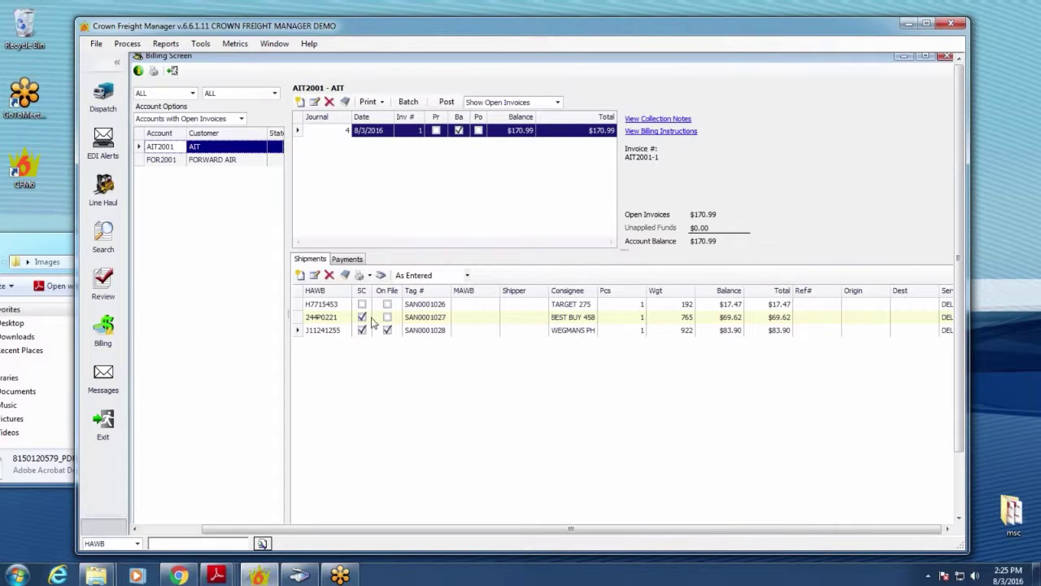
left_click(362, 321)
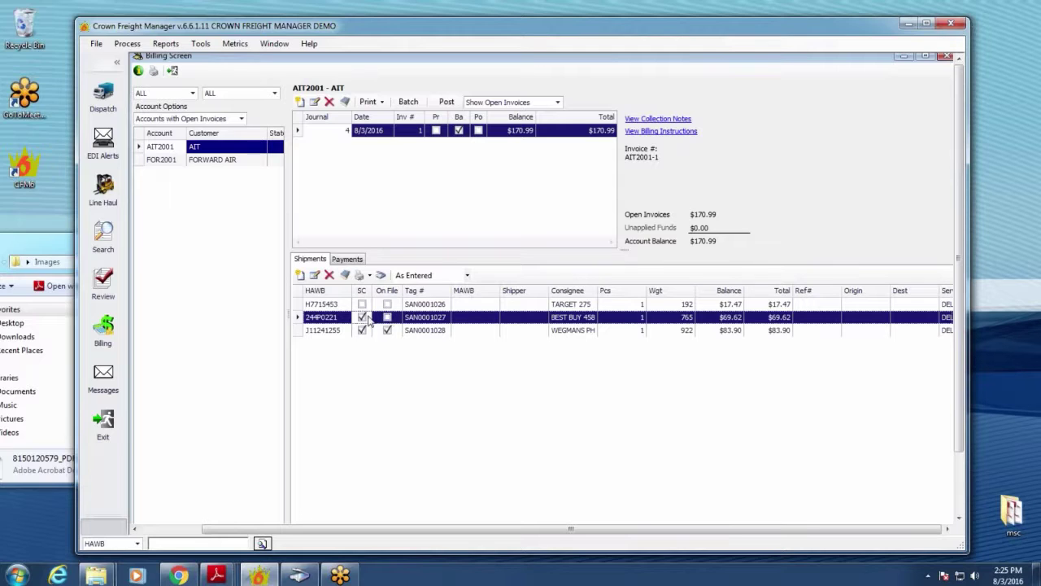
left_click_drag(390, 63, 400, 71)
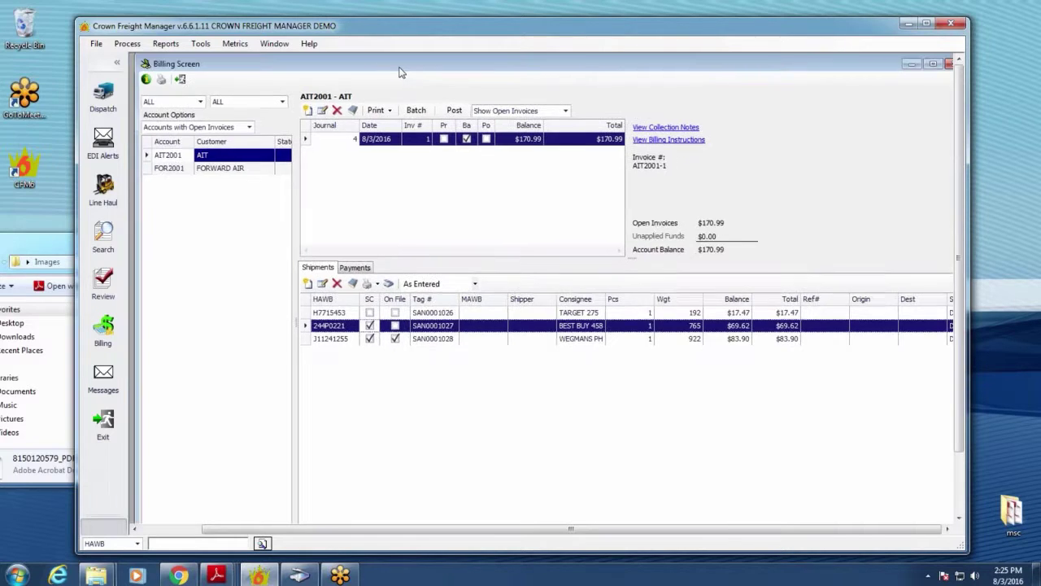
left_click(221, 44)
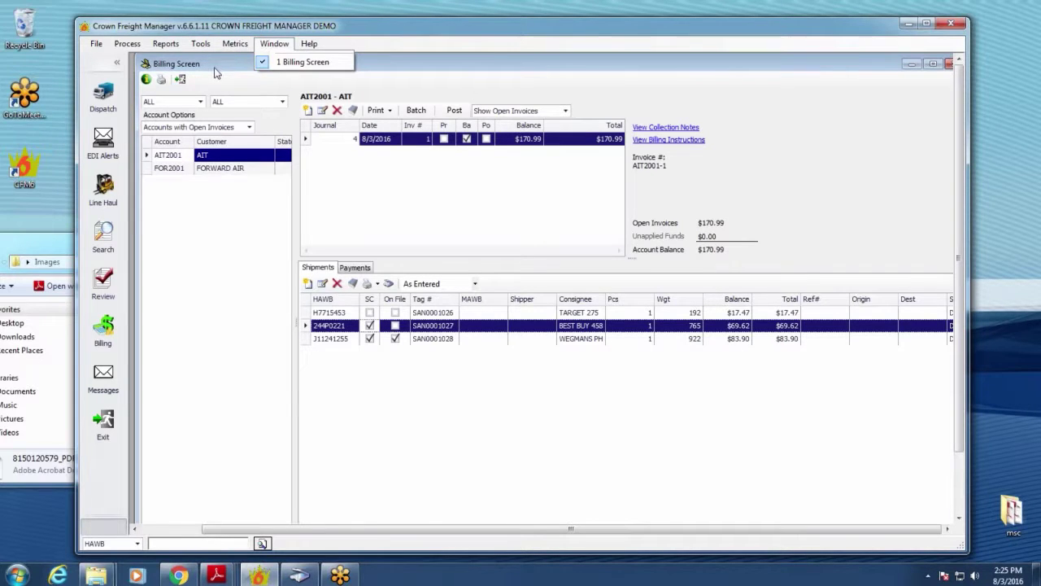
mouse_move(165, 43)
left_click(205, 101)
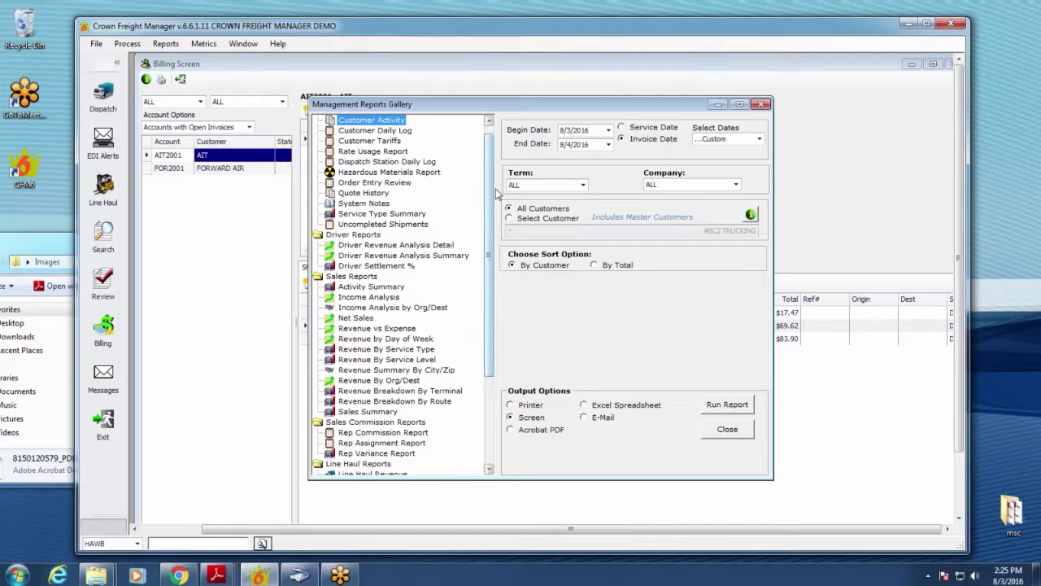
scroll(495, 195, "down", 2)
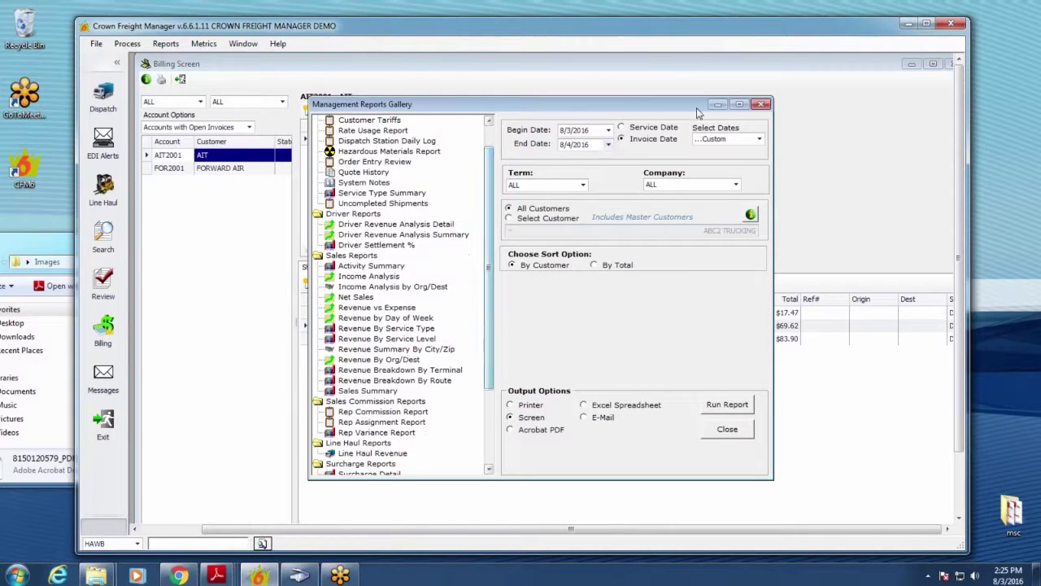
left_click(761, 104)
- Open the Maintenance Reports Gallery, check the Jobs Needing Cover Sheets, Images Not Yet Scanned and Images On File reports, and close the gallery
left_click(166, 43)
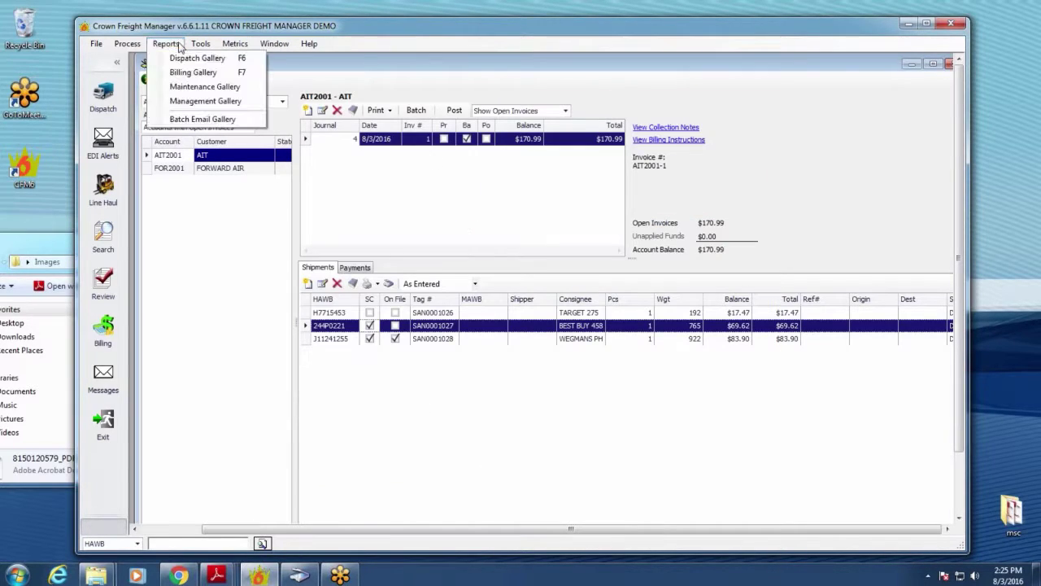
left_click(204, 87)
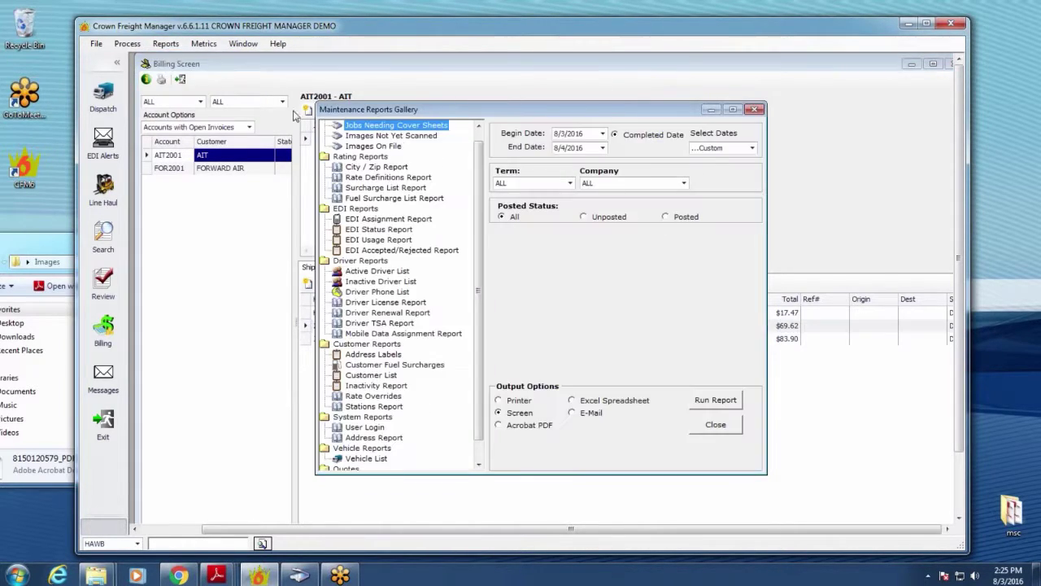
left_click(396, 136)
left_click(401, 145)
left_click(402, 135)
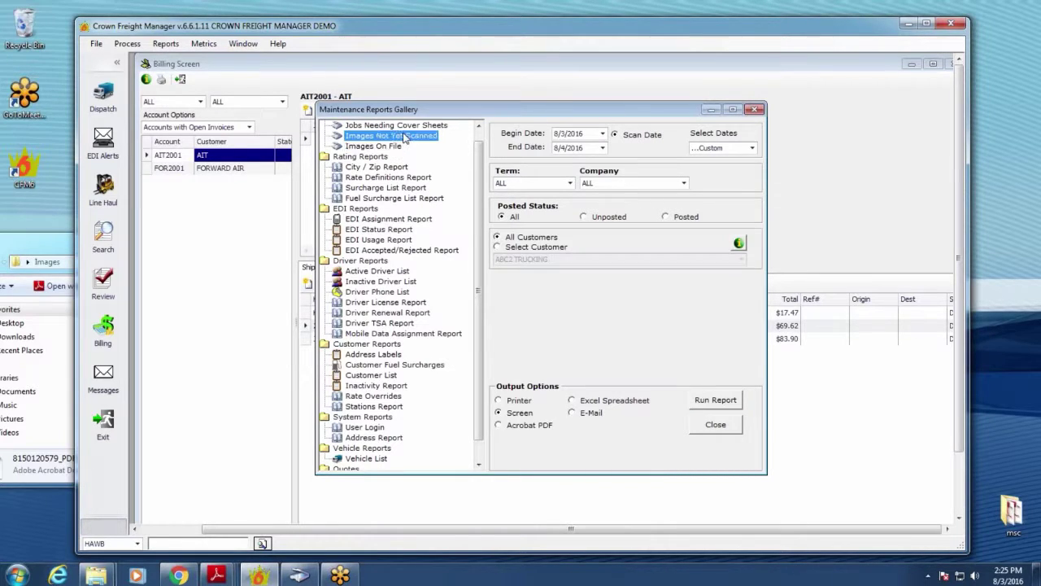
left_click(411, 126)
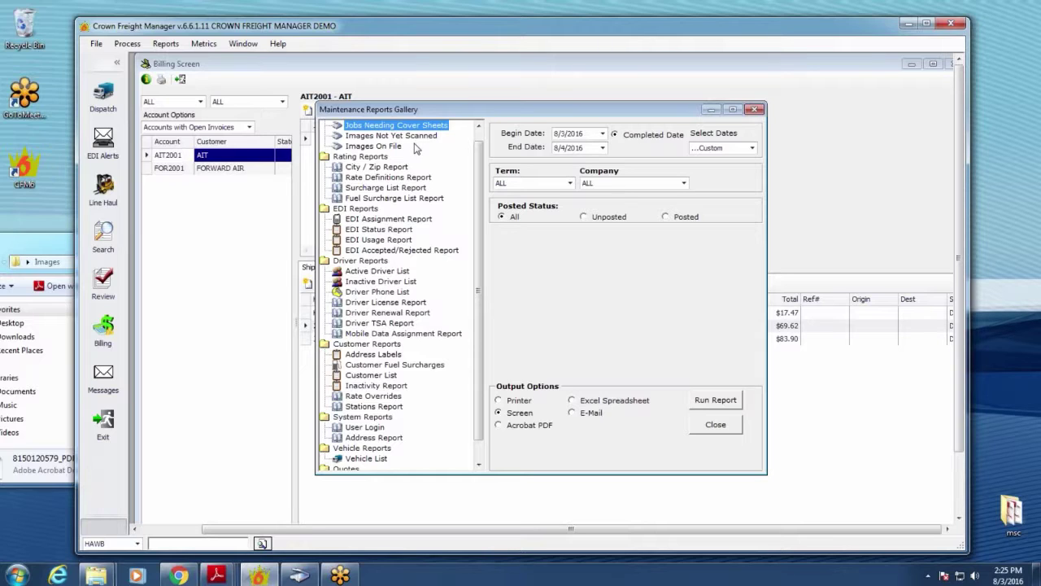
left_click(717, 433)
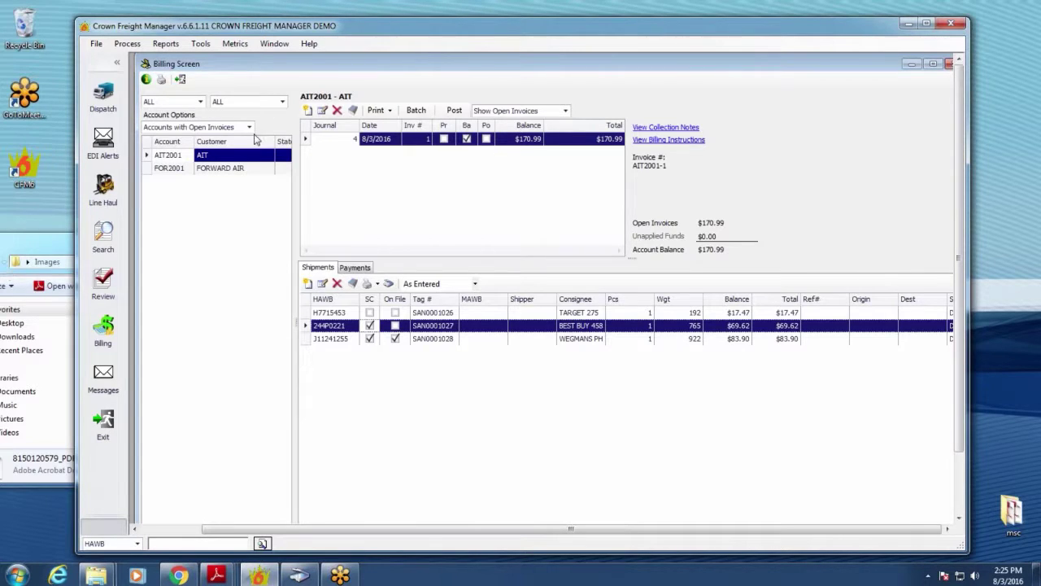
- Open the report output options for the selected AIT invoice, check the Print Backing Paperwork option, and cancel without printing
left_click(376, 114)
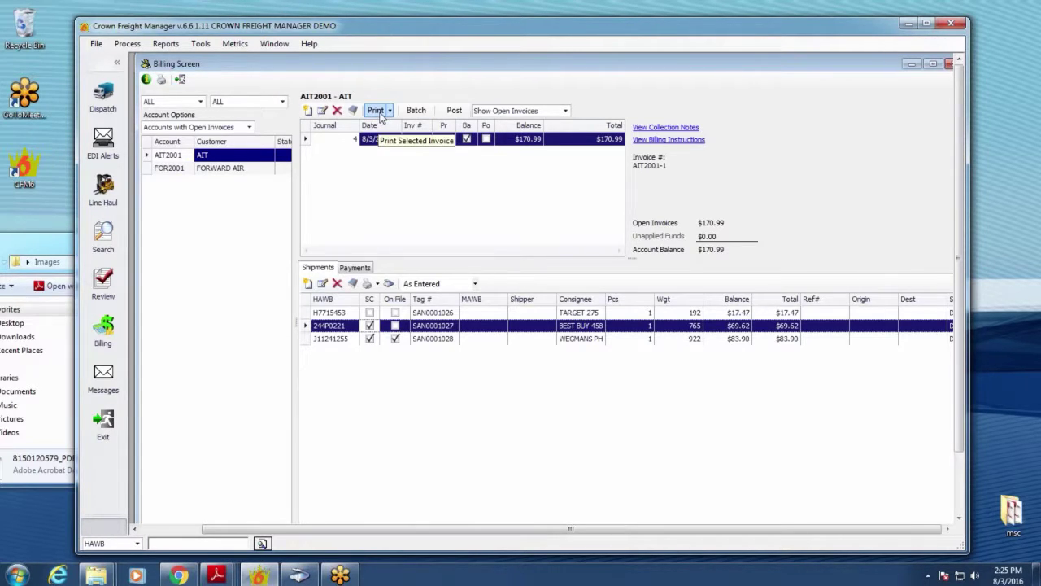
left_click(402, 139)
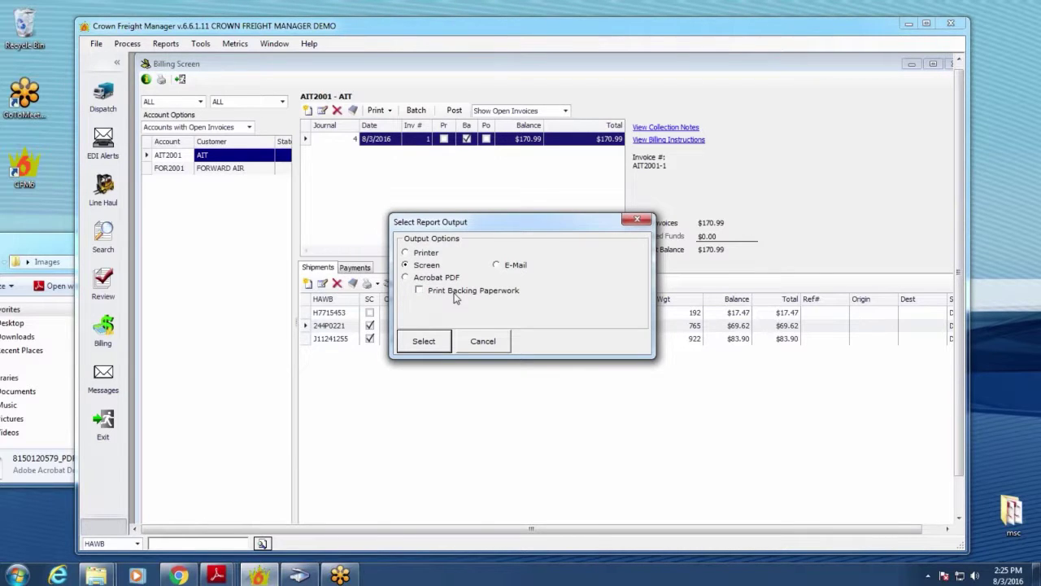
left_click(483, 345)
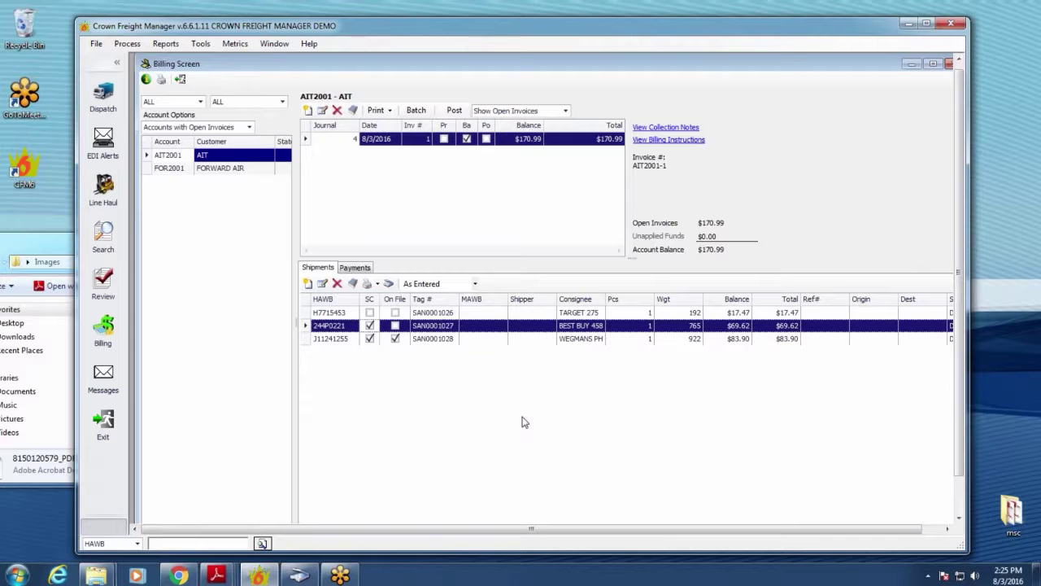
- Open the AIT customer record, review which documents its Comm/Imaging options print when invoicing, dismiss the CCleaner notice, and close the record
left_click(94, 47)
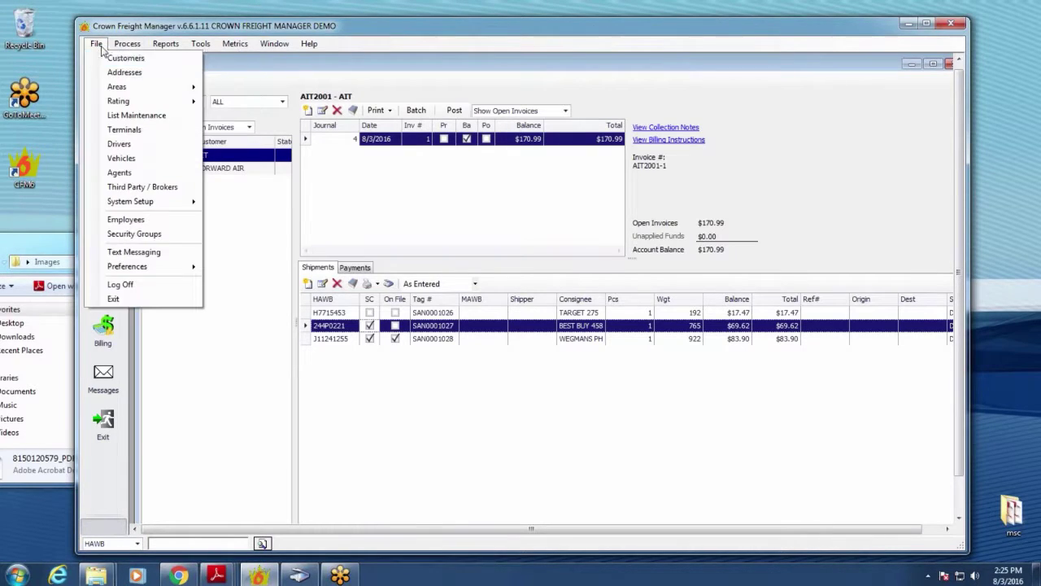
left_click(122, 58)
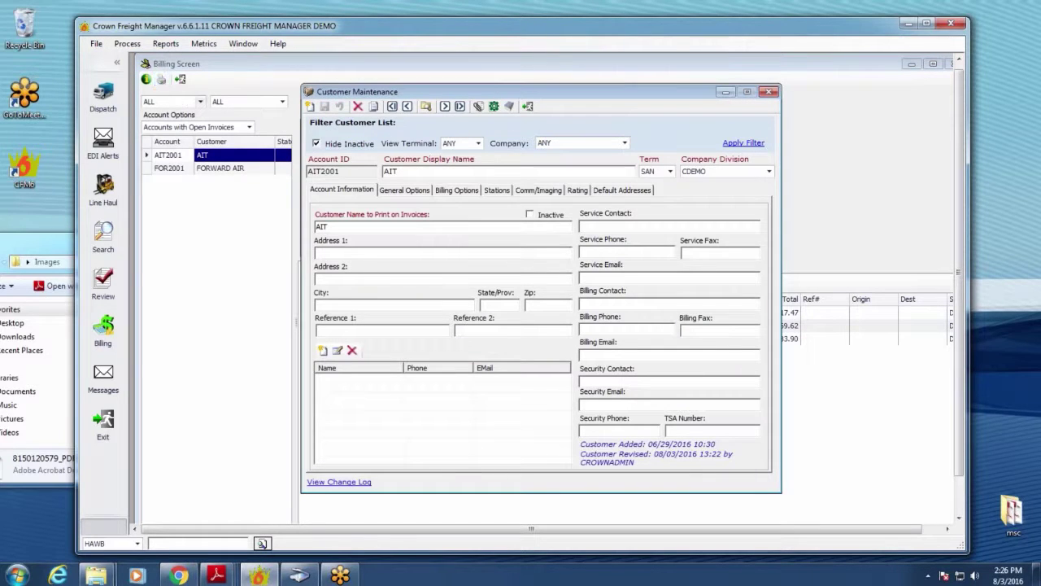
left_click(539, 193)
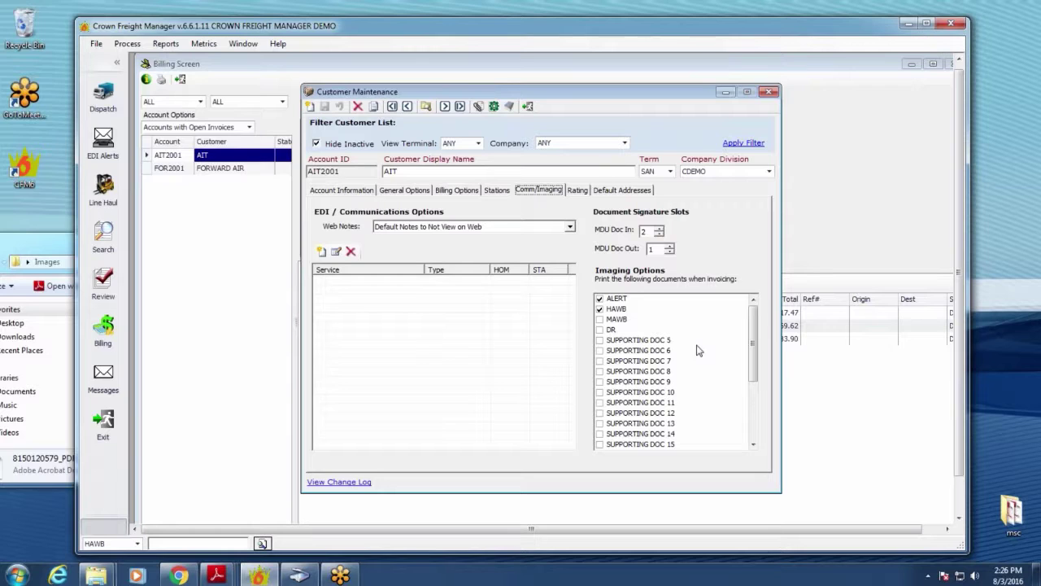
left_click(599, 308)
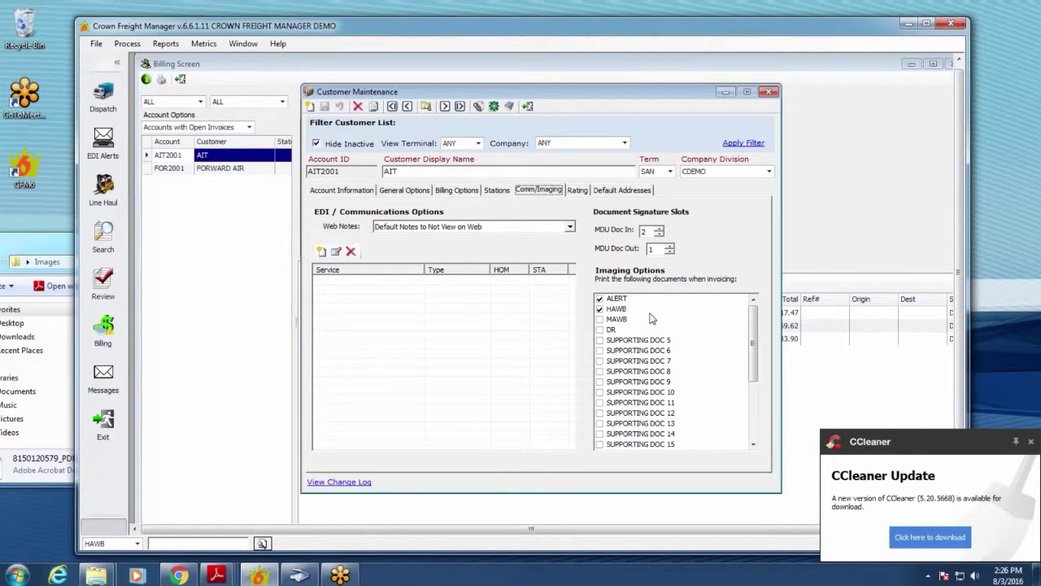
left_click(1031, 440)
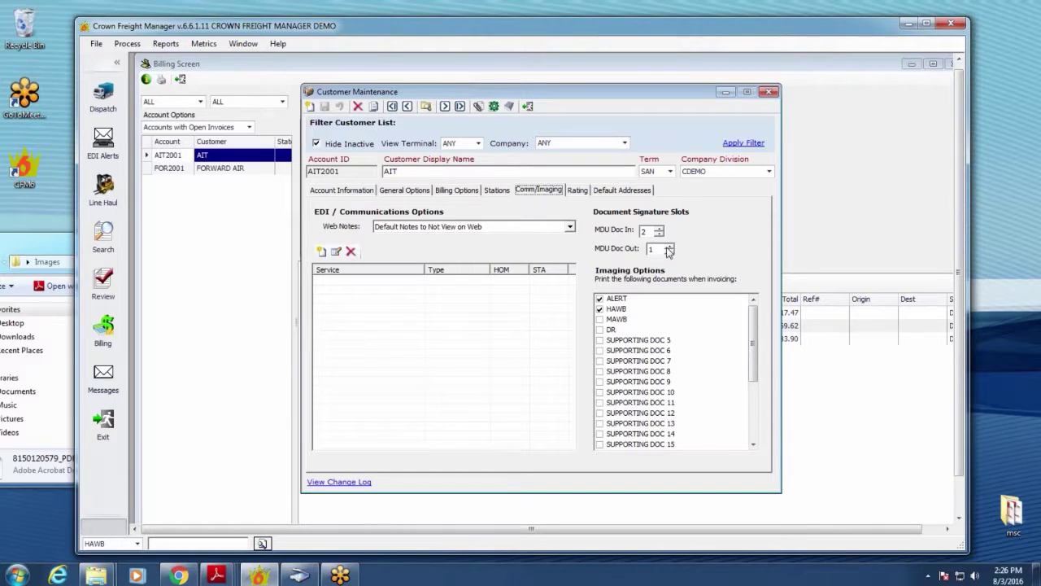
left_click(769, 92)
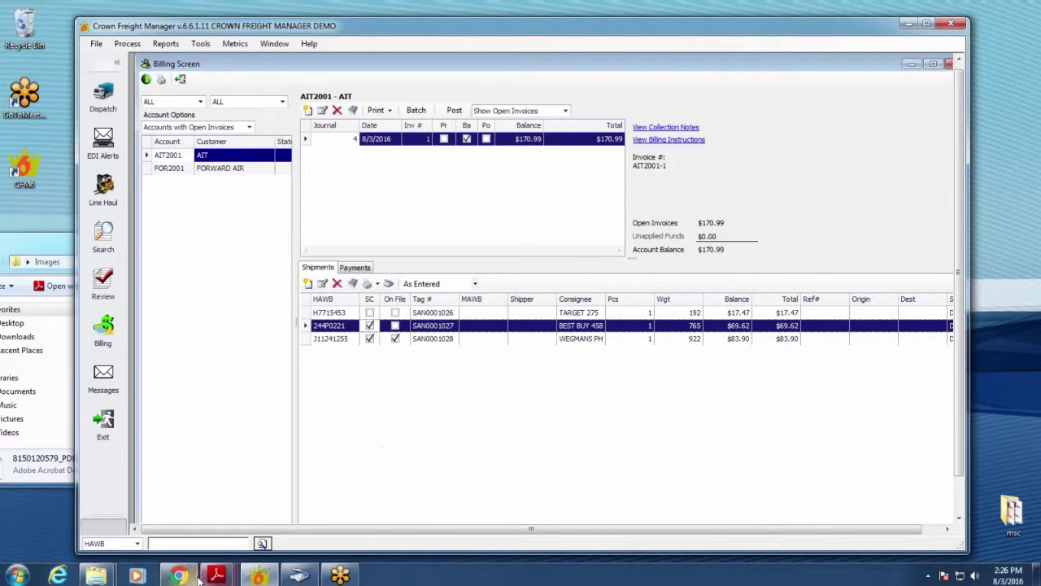
- Switch to Crown Connect in Chrome and view the scanned images of the second and first listed shipments, closing each PDF
mouse_move(198, 576)
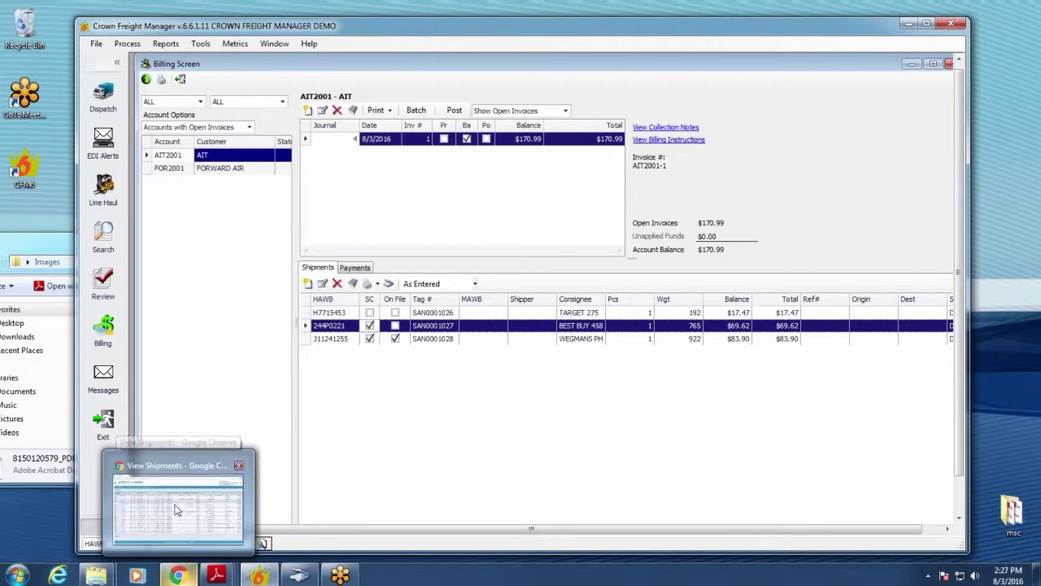
left_click(181, 492)
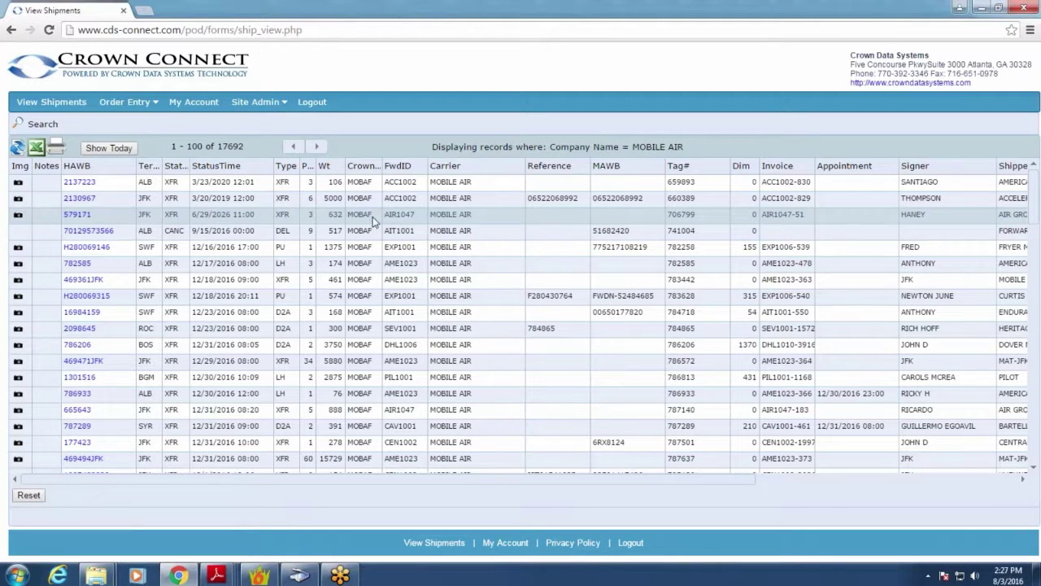
left_click(22, 199)
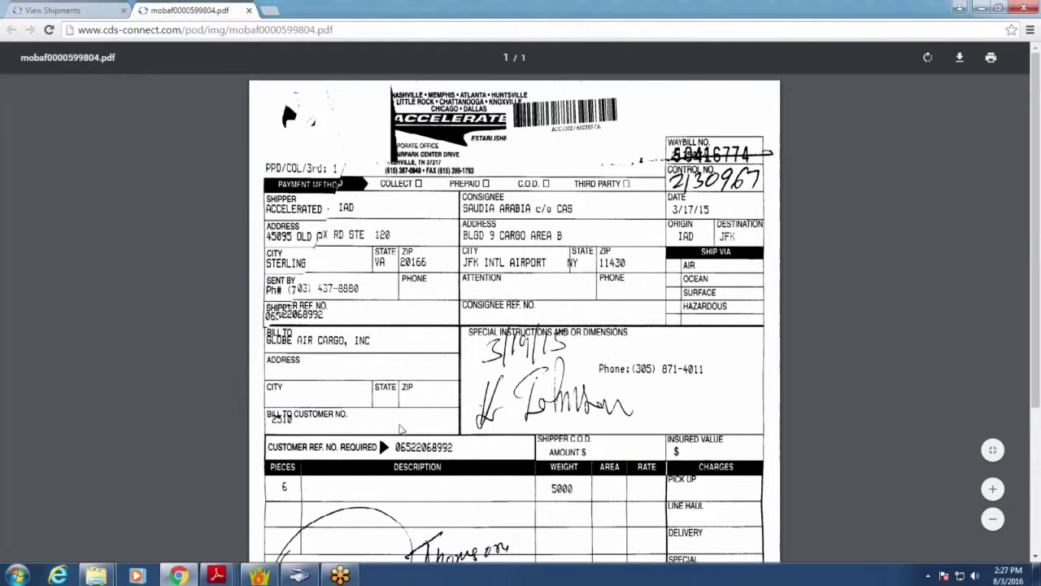
left_click(249, 11)
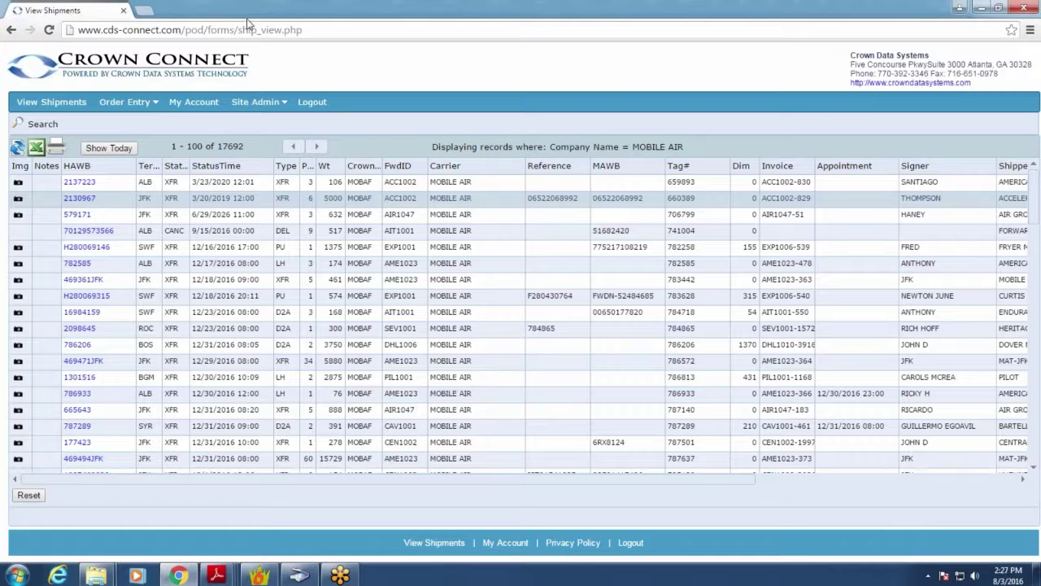
left_click(18, 188)
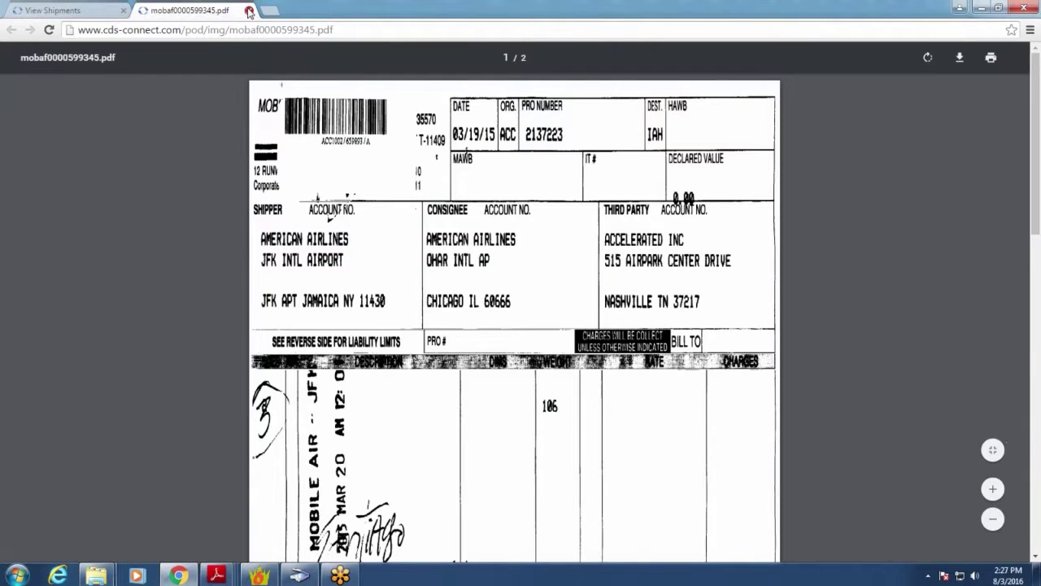
left_click(249, 11)
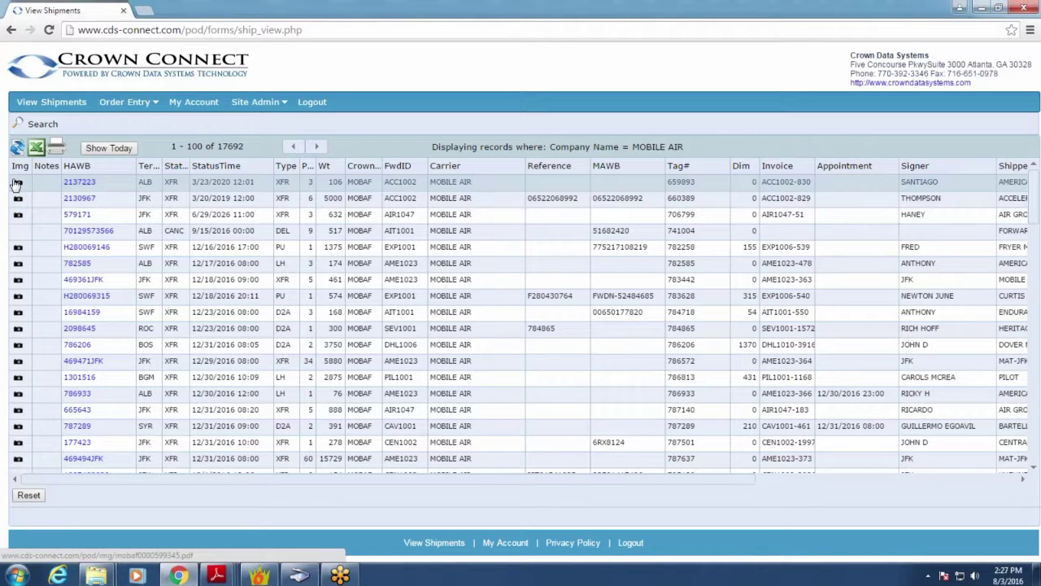
mouse_move(299, 575)
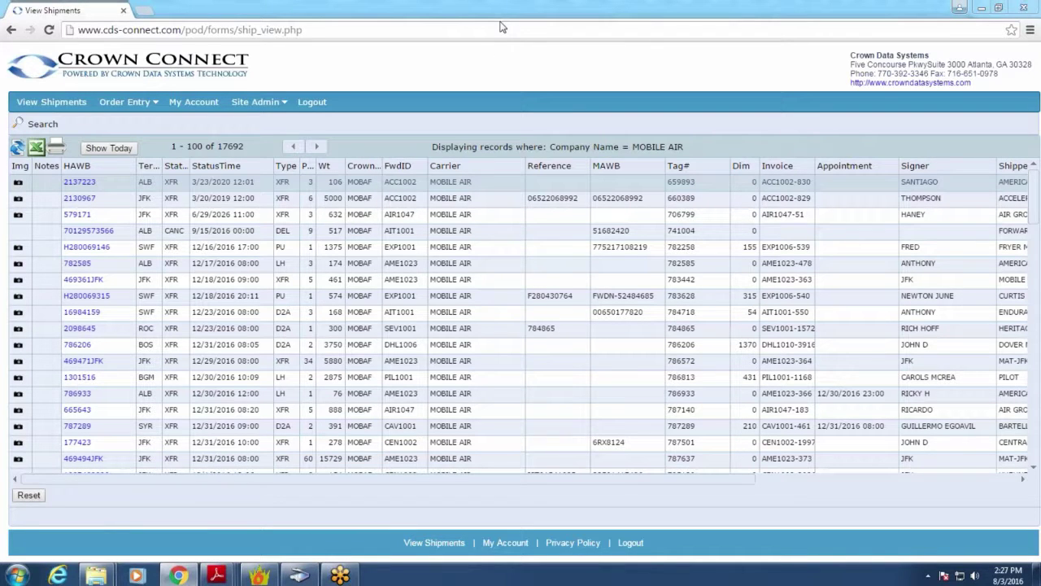